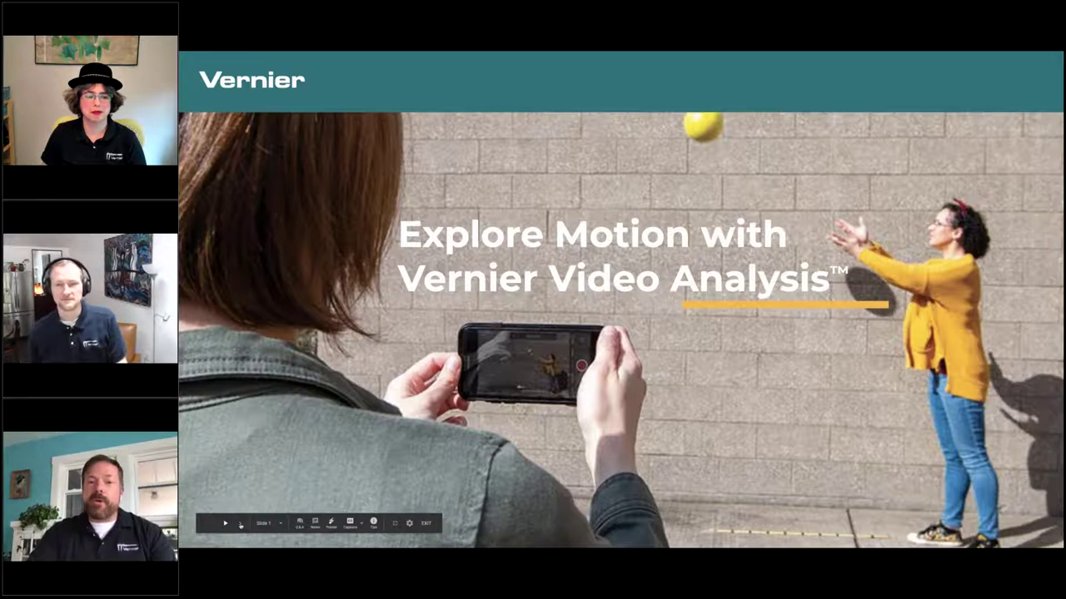
Step: Advance the slideshow to the Meet the Presenters slide
left_click(239, 525)
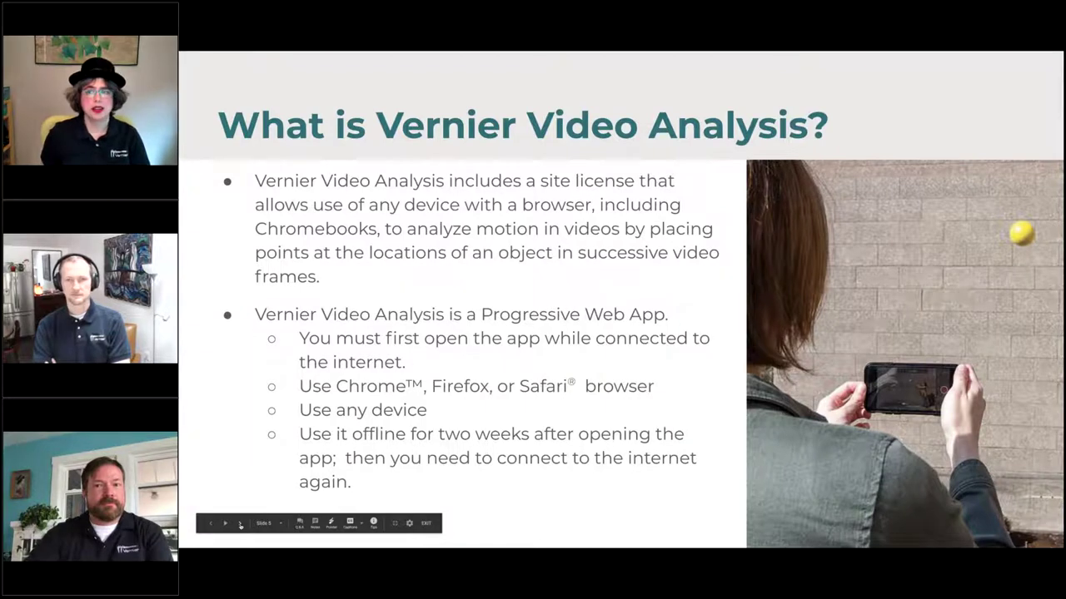
Step: Advance to slide 6, 'Benefits of using Video Analysis', with the coffee filter video
left_click(239, 524)
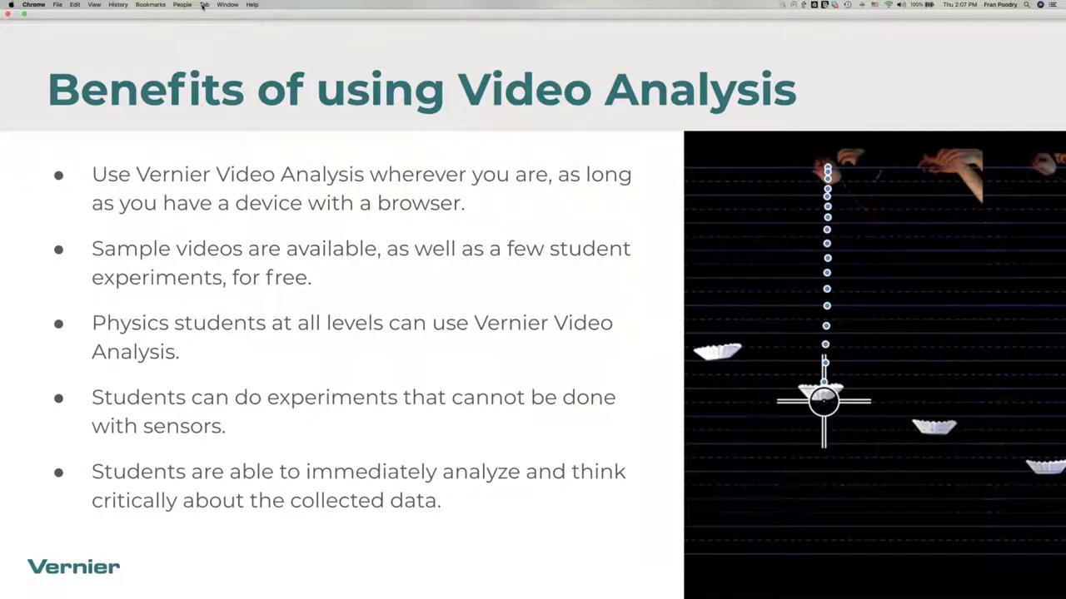
Step: Switch Chrome to the Vernier Video Analysis tab and make the window fill the screen
left_click(204, 6)
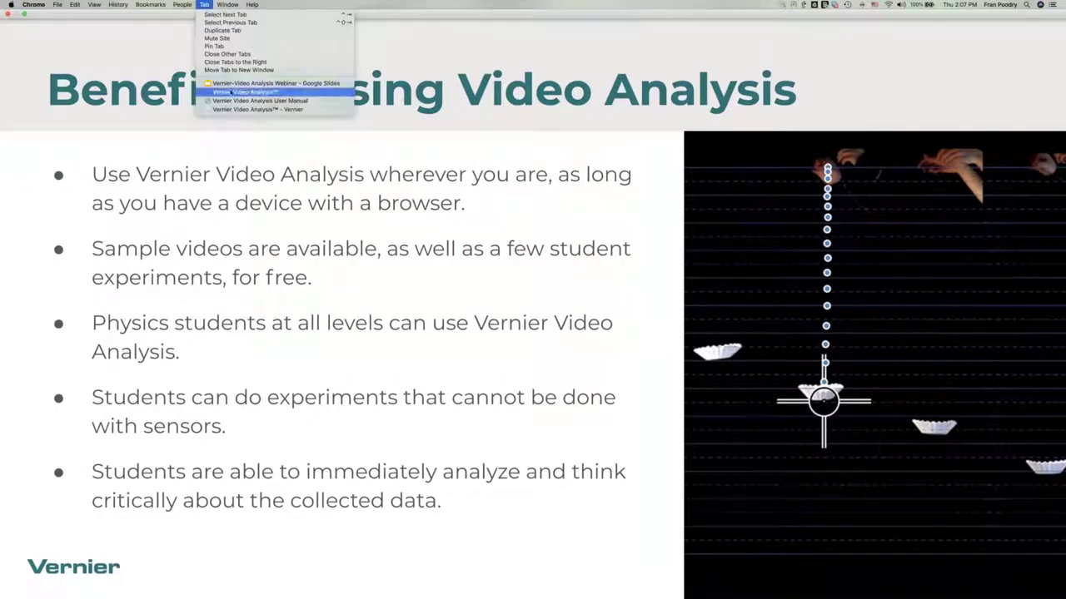
left_click(231, 91)
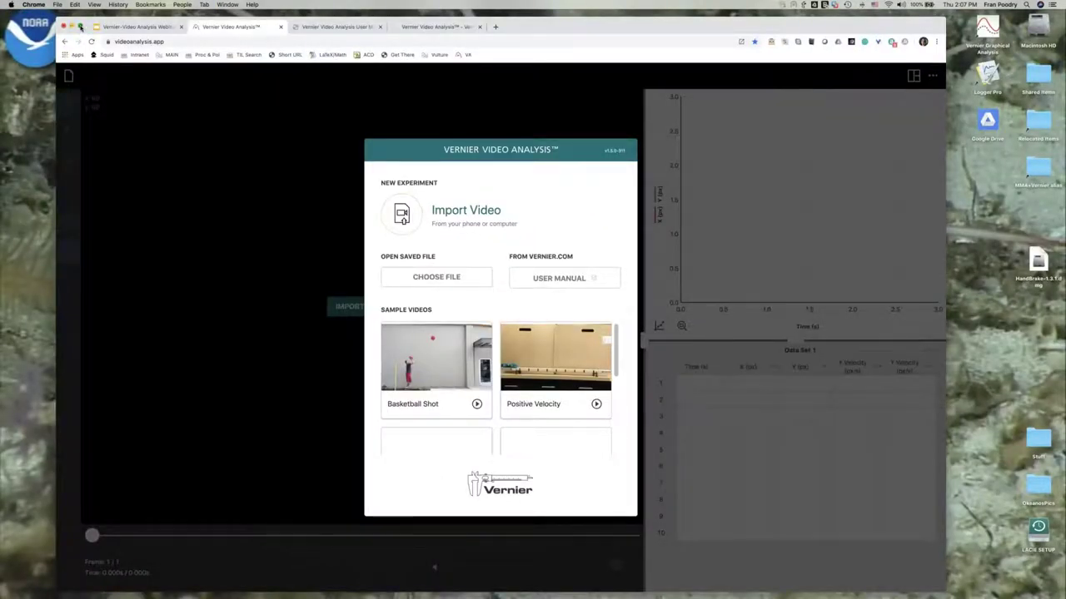
left_click(80, 28)
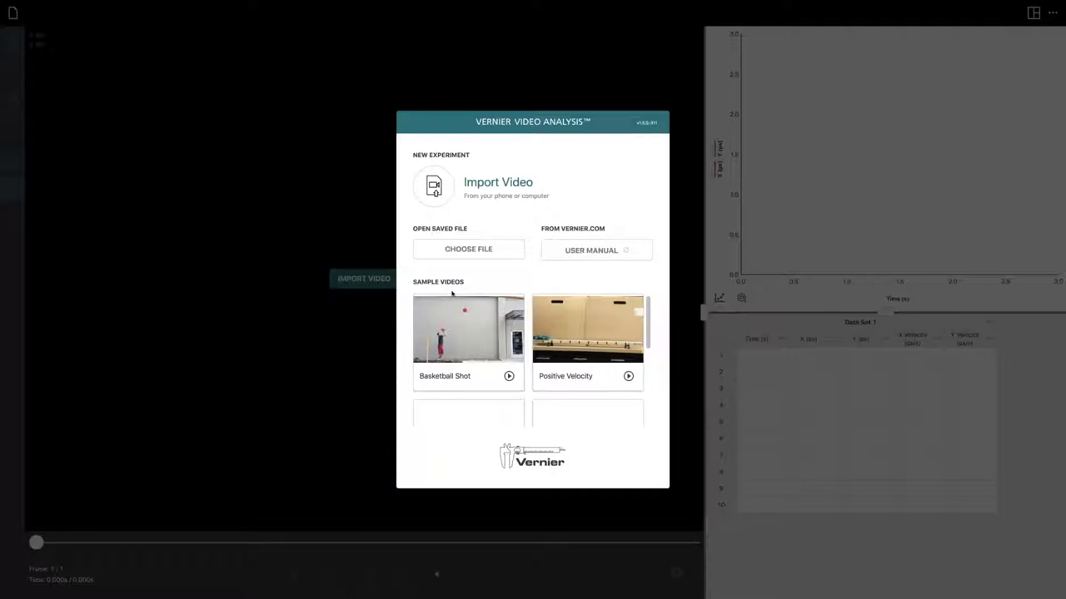
Step: Scroll the Sample Videos list down until Fan Cart and Coffee Filters are visible
scroll(452, 300, "down", 1)
scroll(452, 299, "up", 1)
scroll(532, 360, "down", 1)
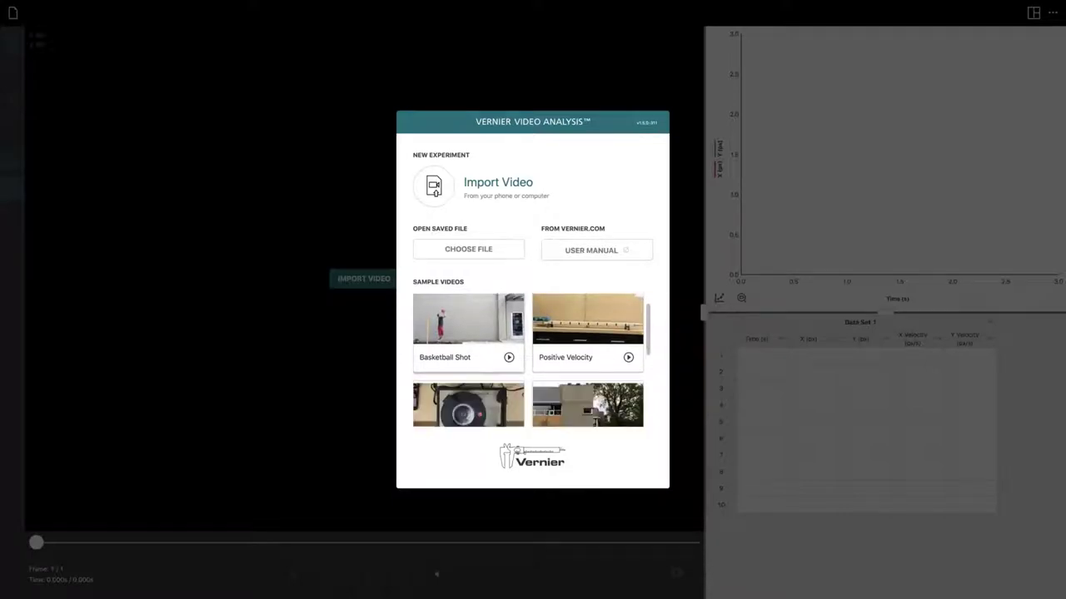
scroll(528, 360, "down", 3)
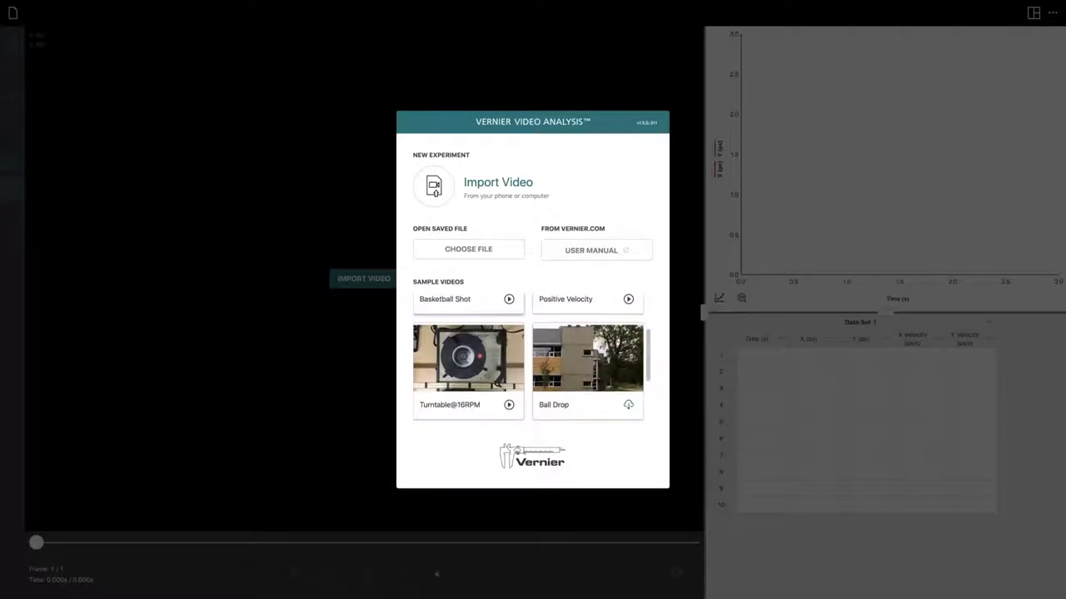
scroll(529, 360, "down", 5)
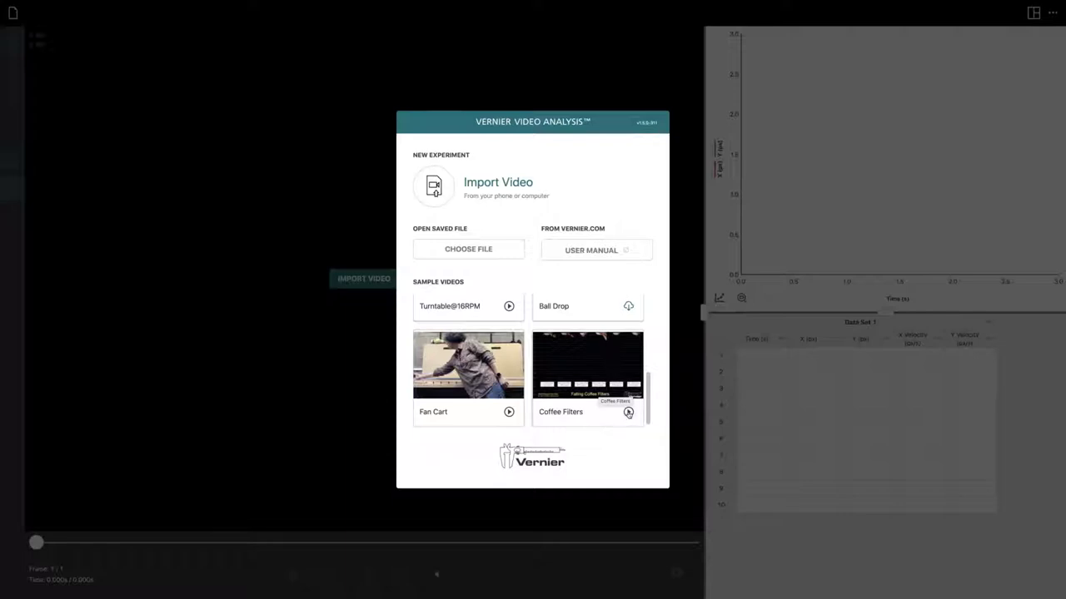
Step: Load the Coffee Filters sample video and step it forward to frame 5 of 461
left_click(597, 373)
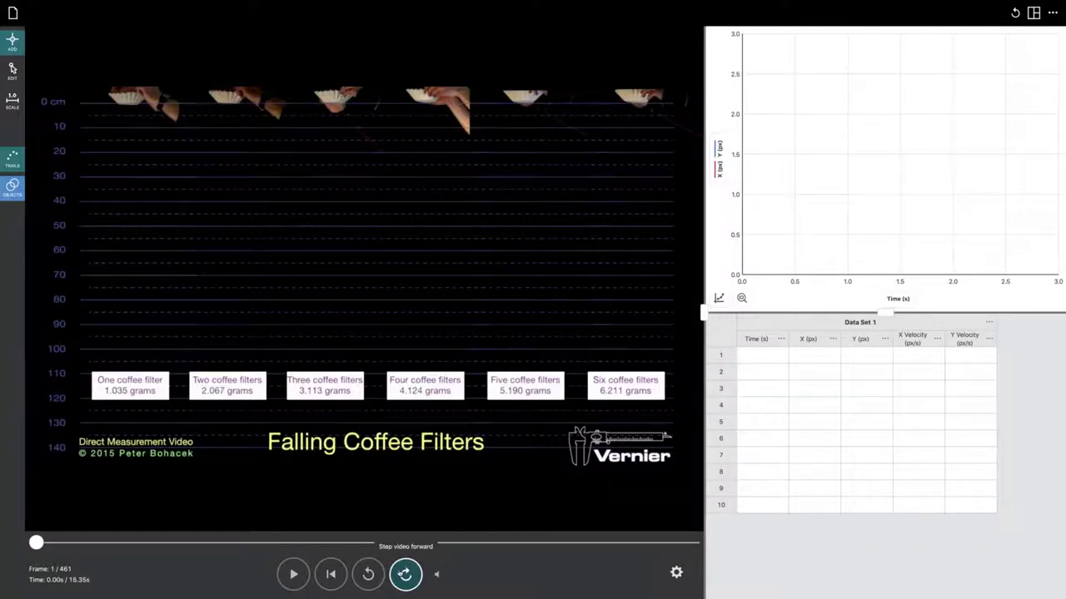
left_click(405, 574)
left_click(405, 574)
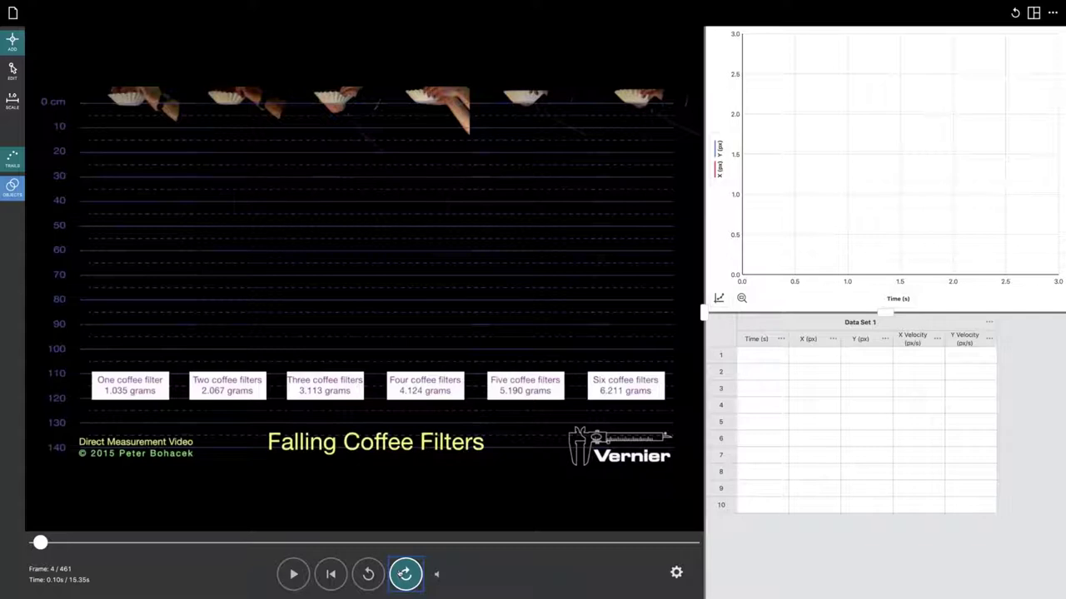
left_click(405, 574)
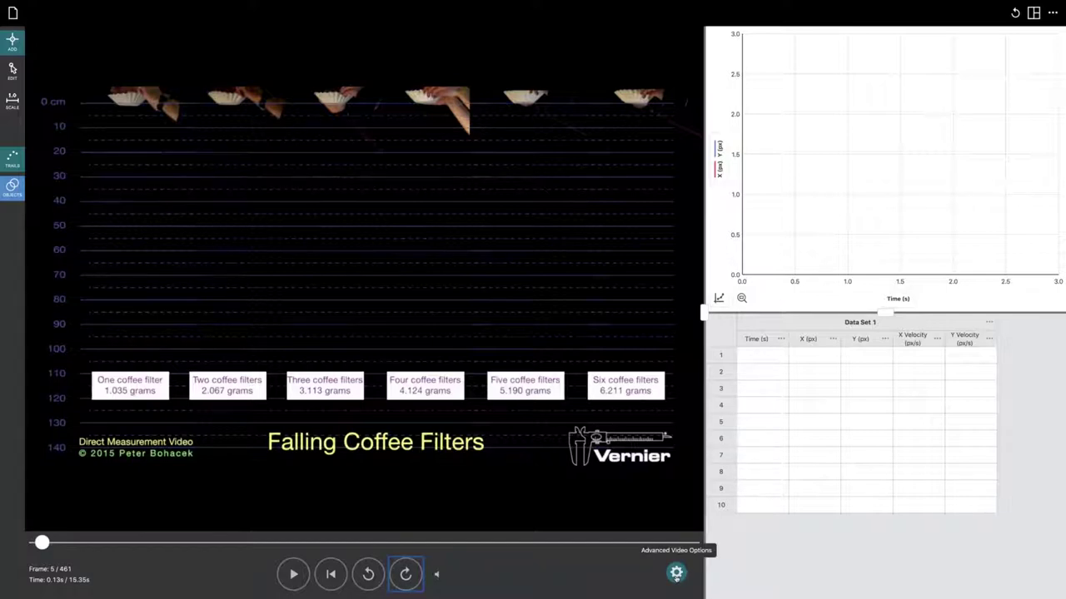
Step: Set Advance Frames to 10 frames per marked point in Advanced Video Options
left_click(676, 575)
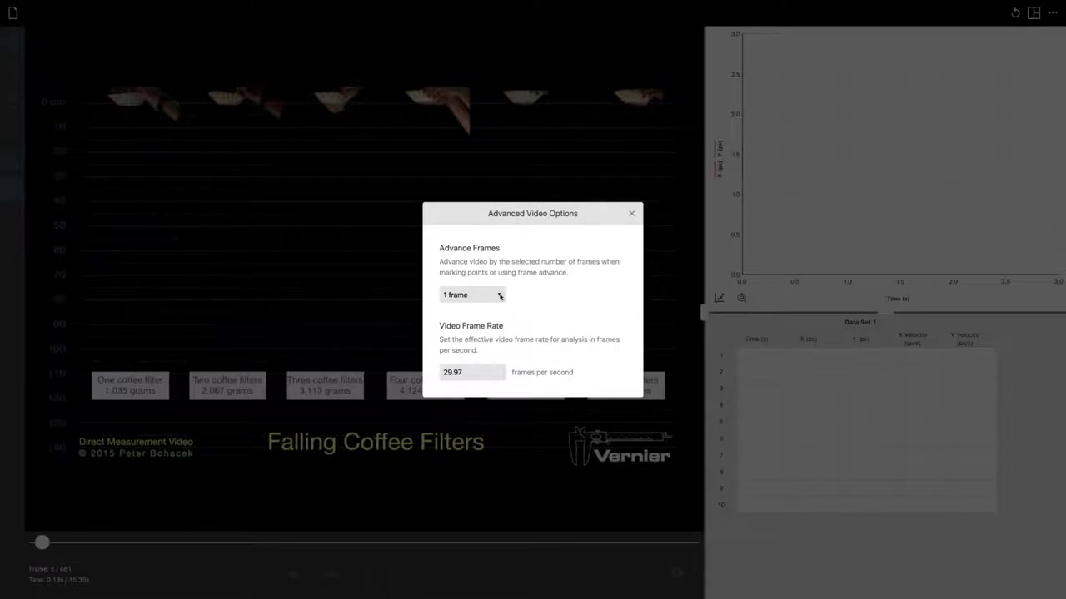
left_click(499, 296)
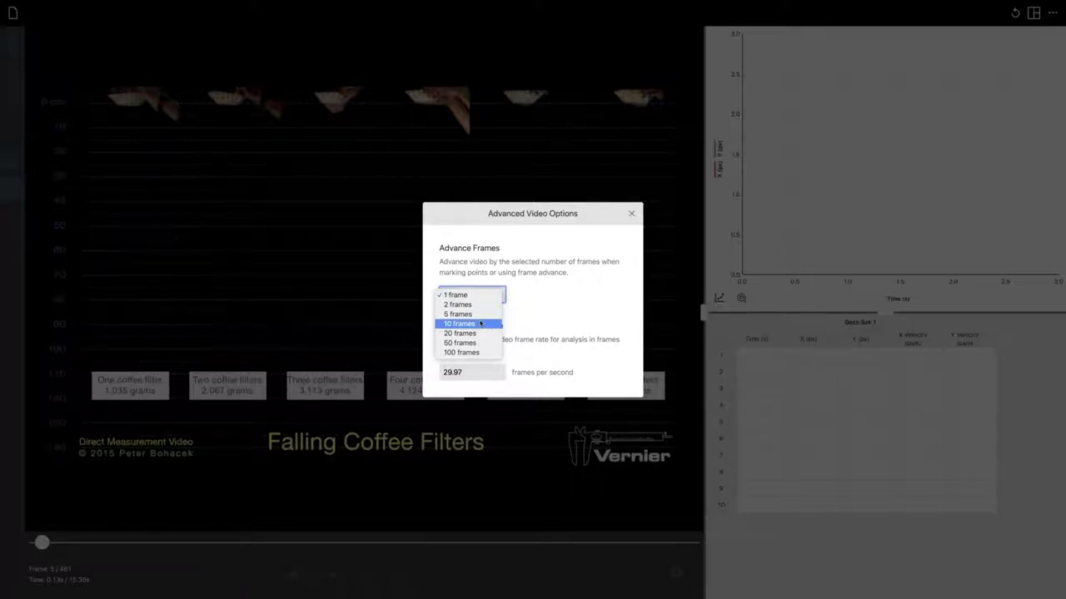
left_click(480, 324)
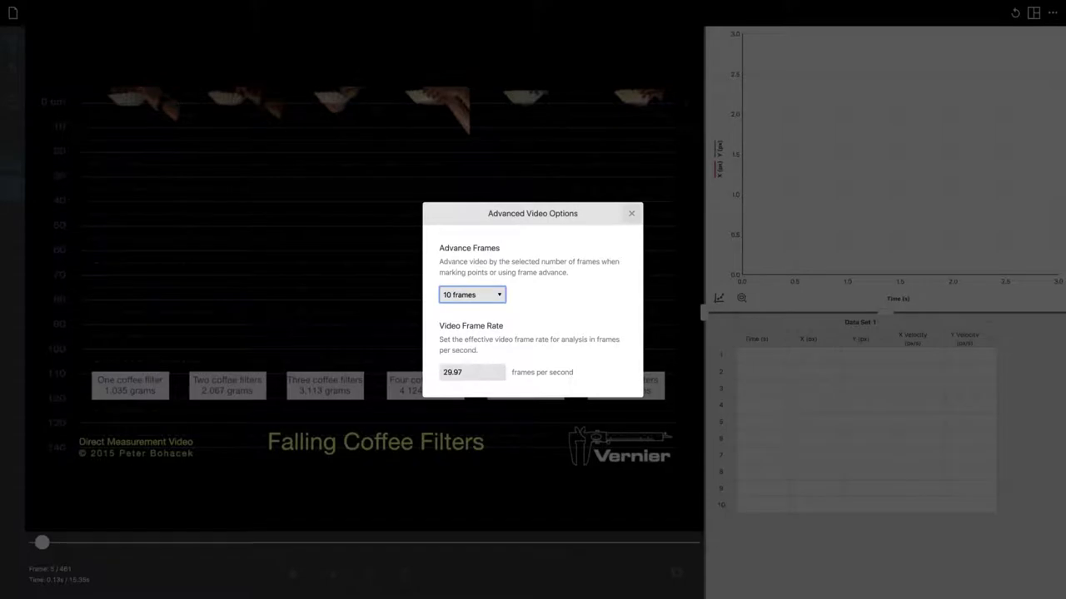
left_click(631, 213)
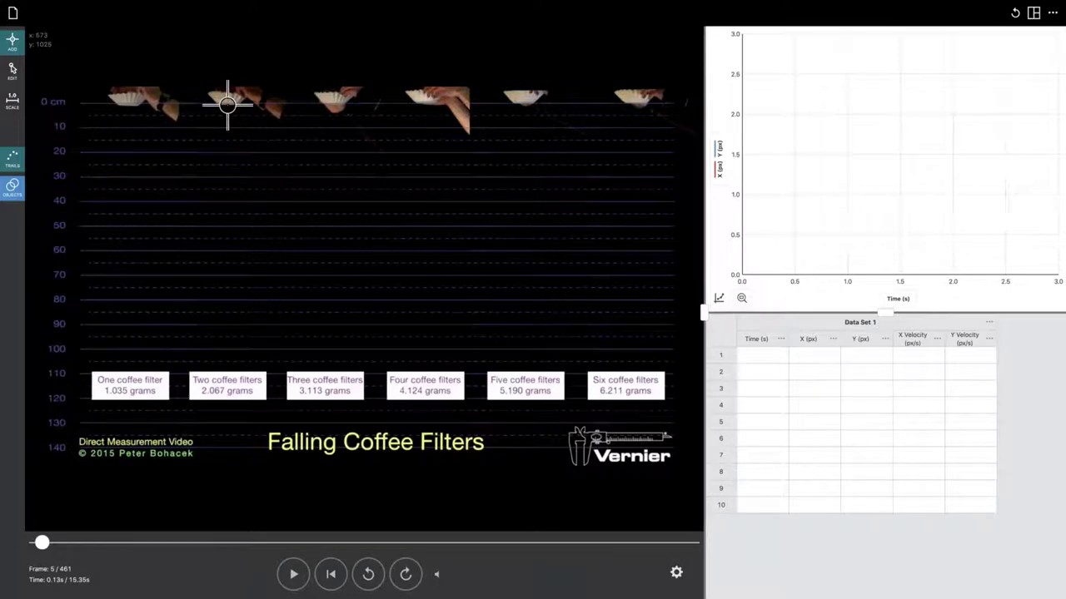
Step: Mark the two-filter stack's first nine positions as it begins falling
left_click(228, 104)
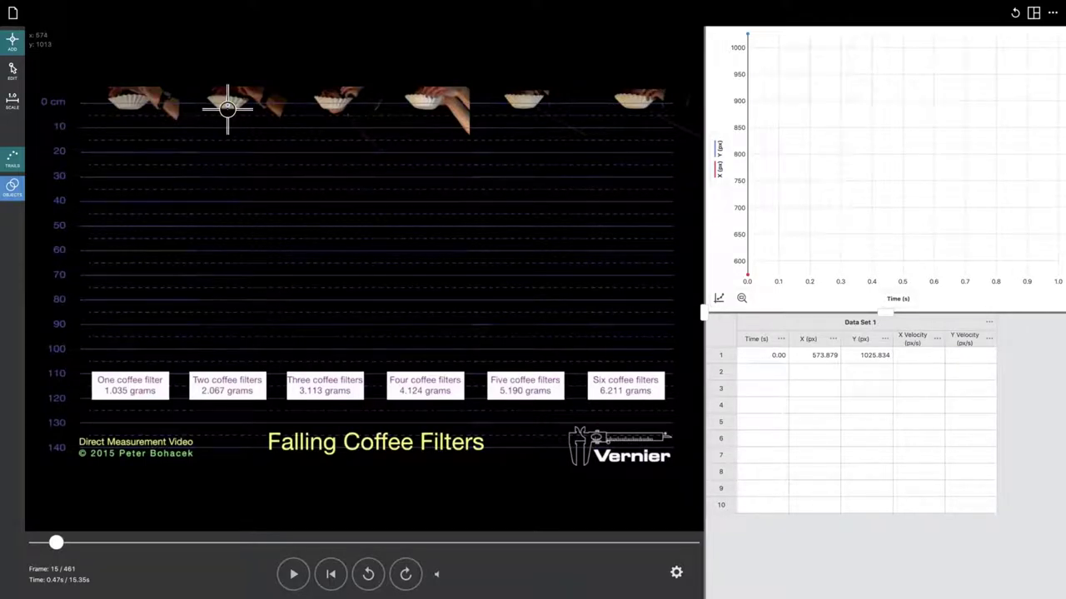
left_click(227, 109)
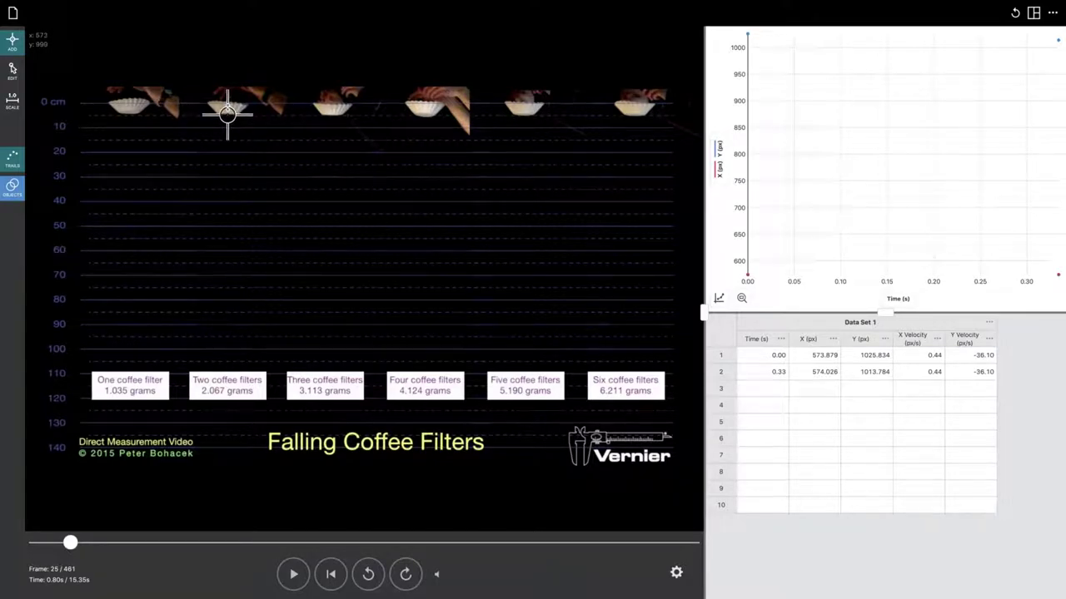
left_click(228, 114)
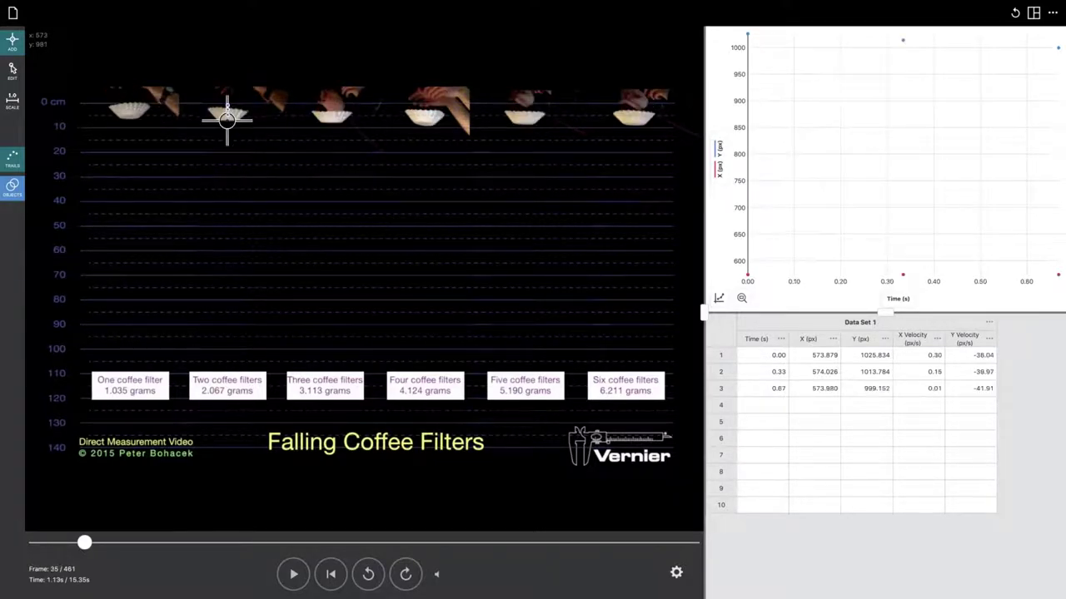
left_click(228, 115)
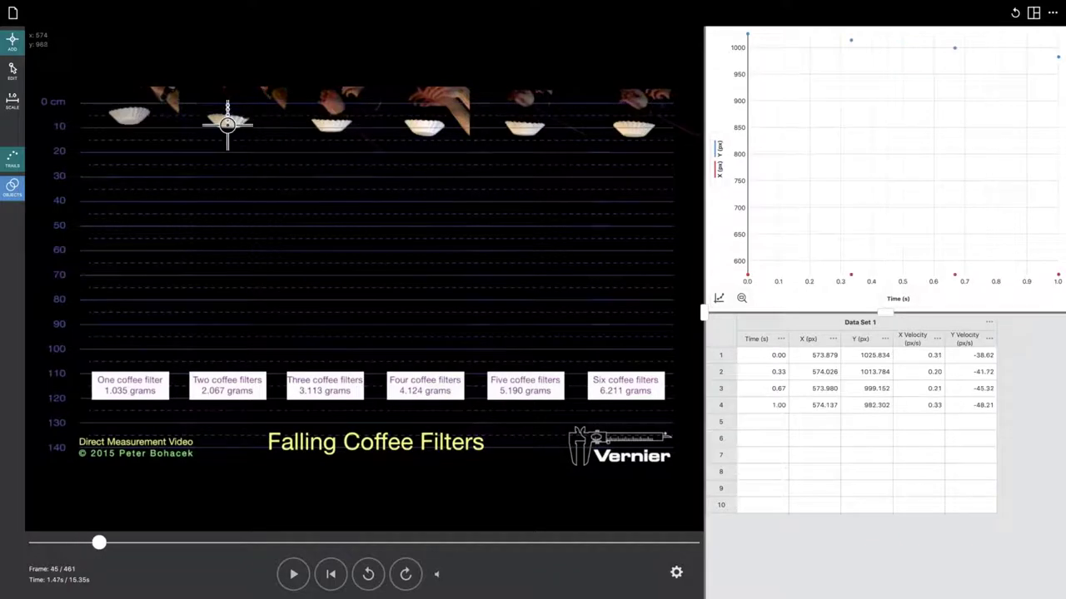
left_click(227, 125)
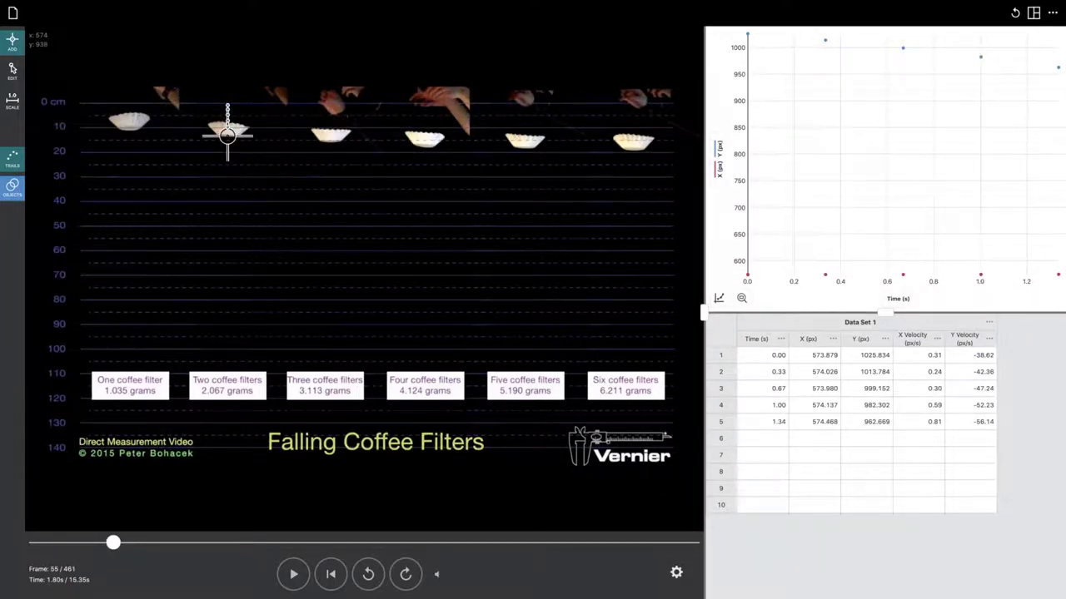
left_click(227, 135)
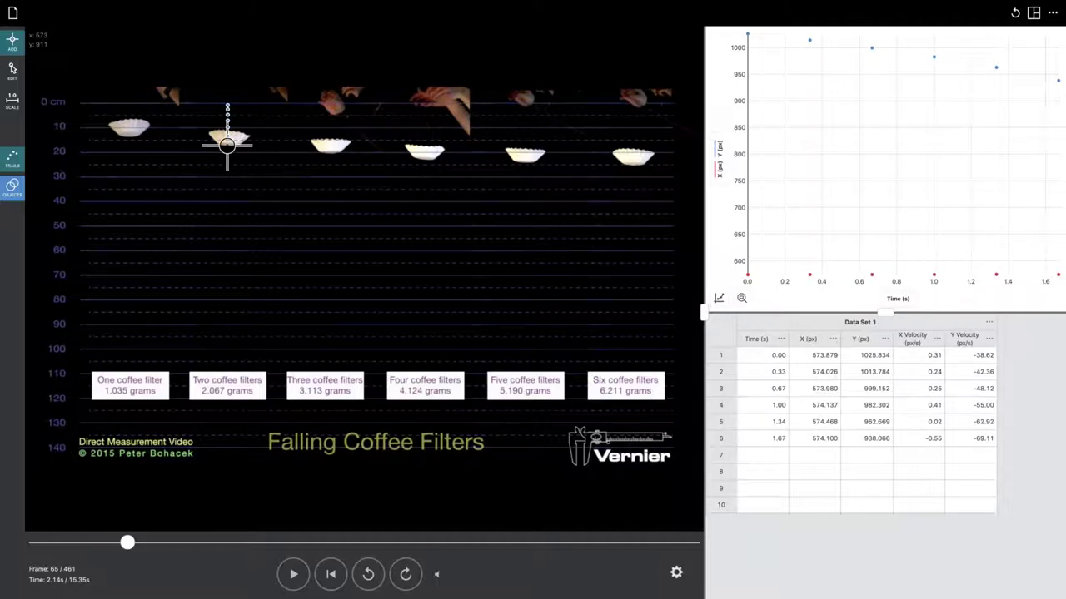
left_click(227, 146)
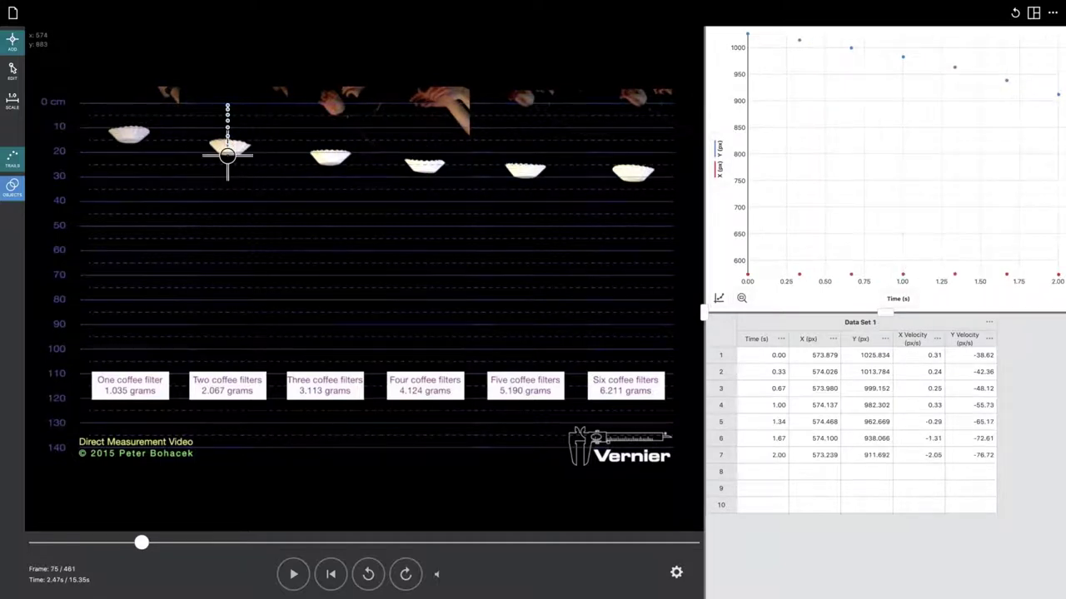
left_click(228, 155)
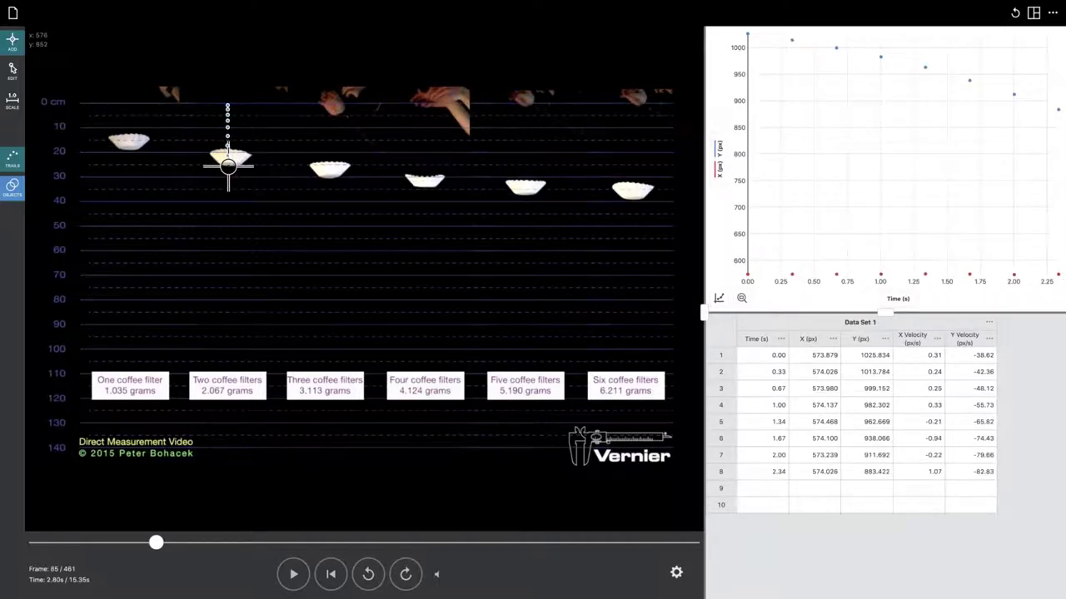
left_click(228, 165)
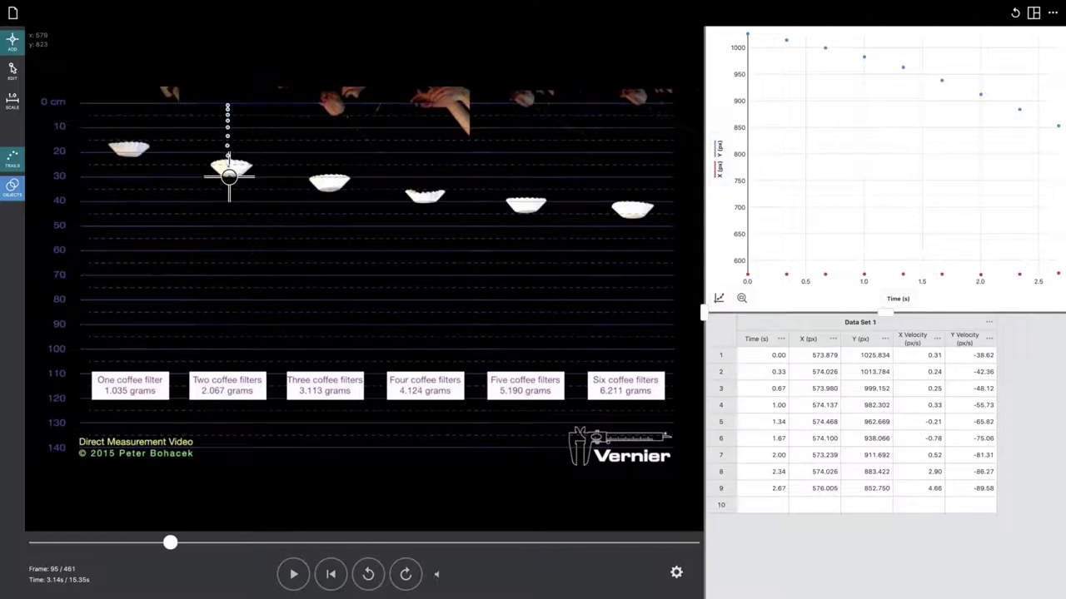
Step: Mark the filter's positions in each frame from 3.00 s through 6.68 s
left_click(229, 176)
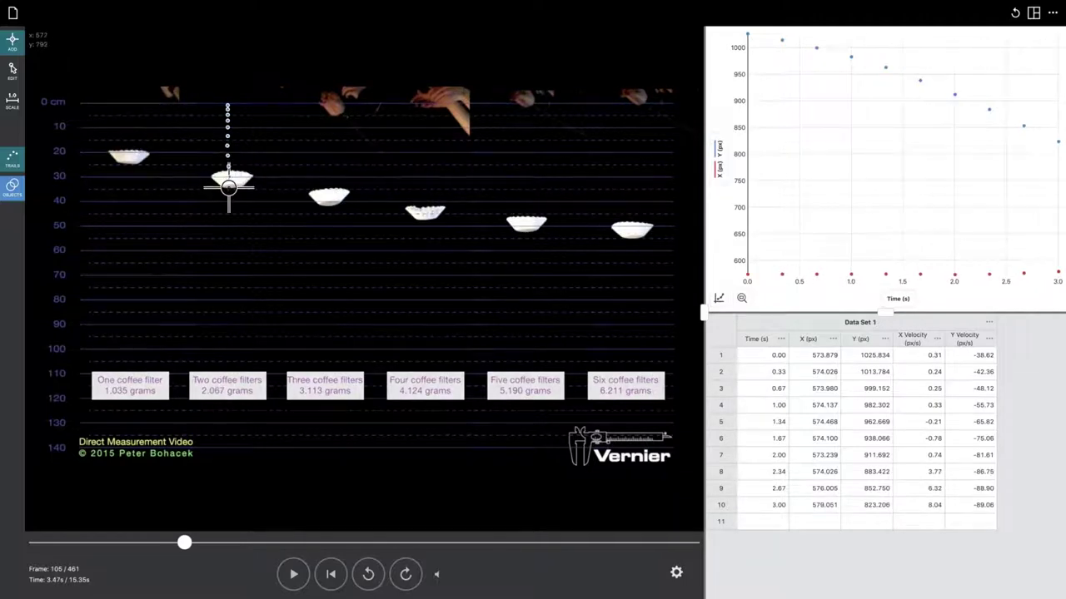
left_click(229, 188)
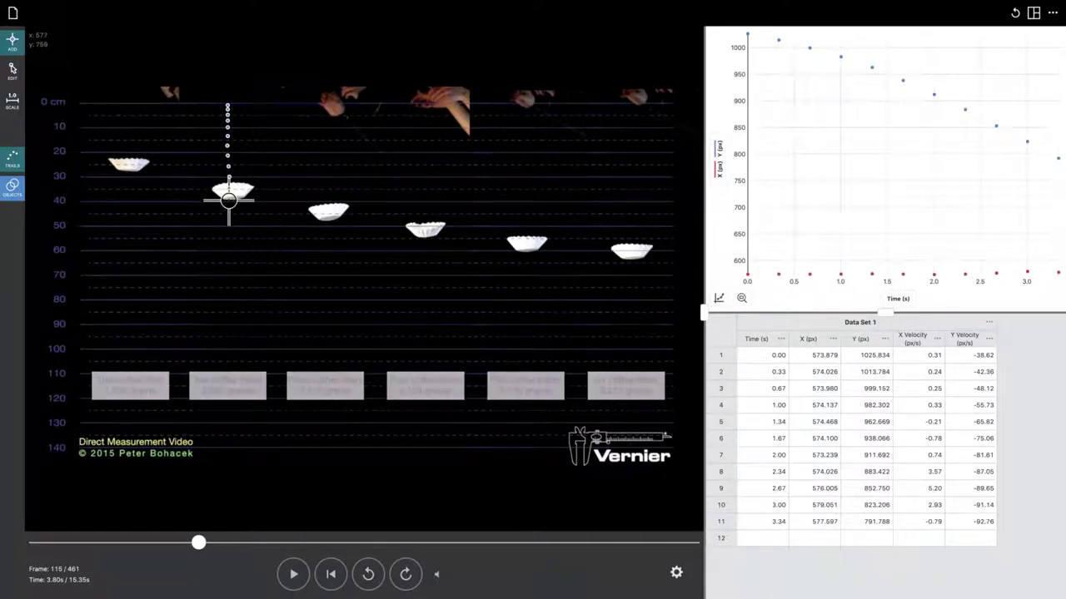
left_click(229, 200)
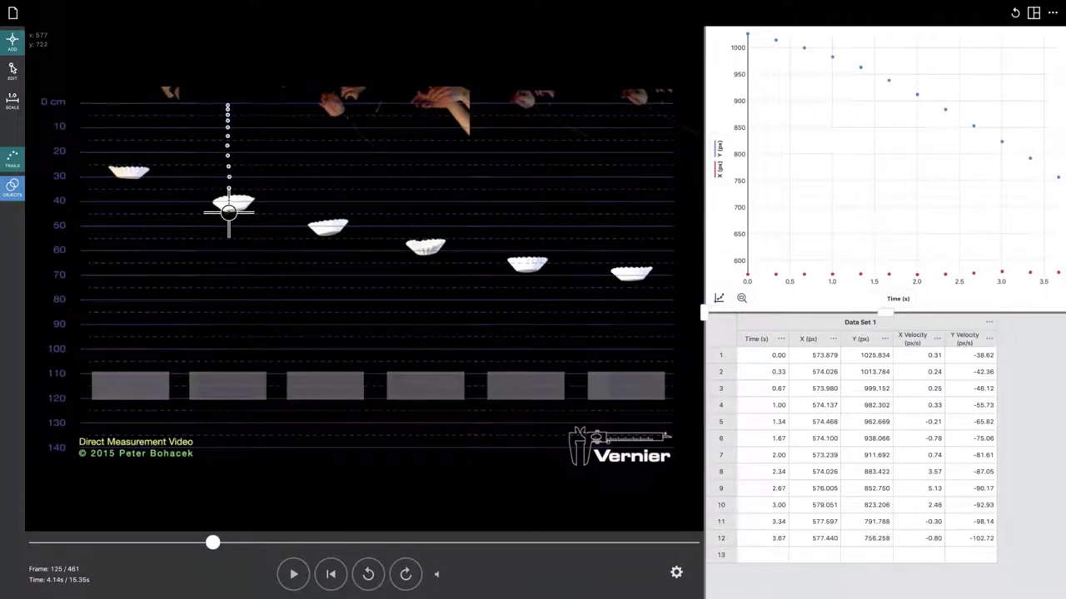
left_click(228, 212)
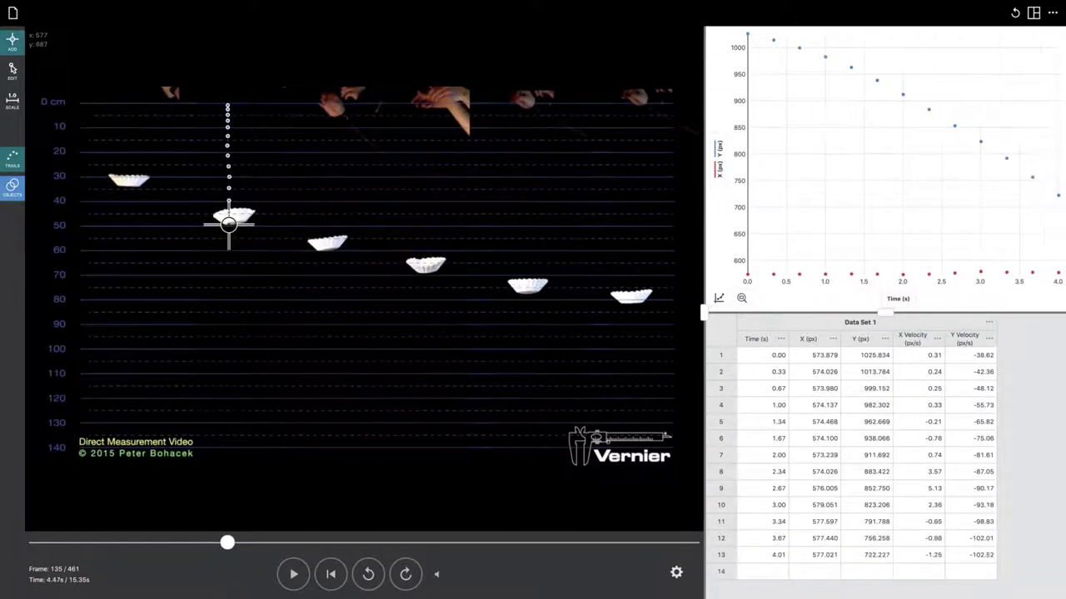
left_click(229, 223)
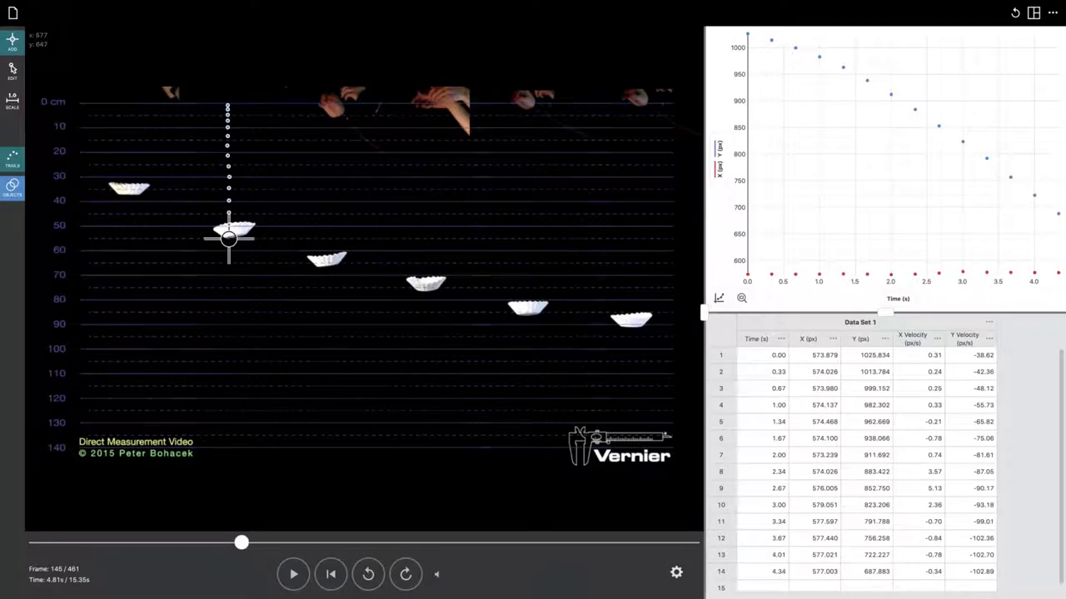
left_click(229, 238)
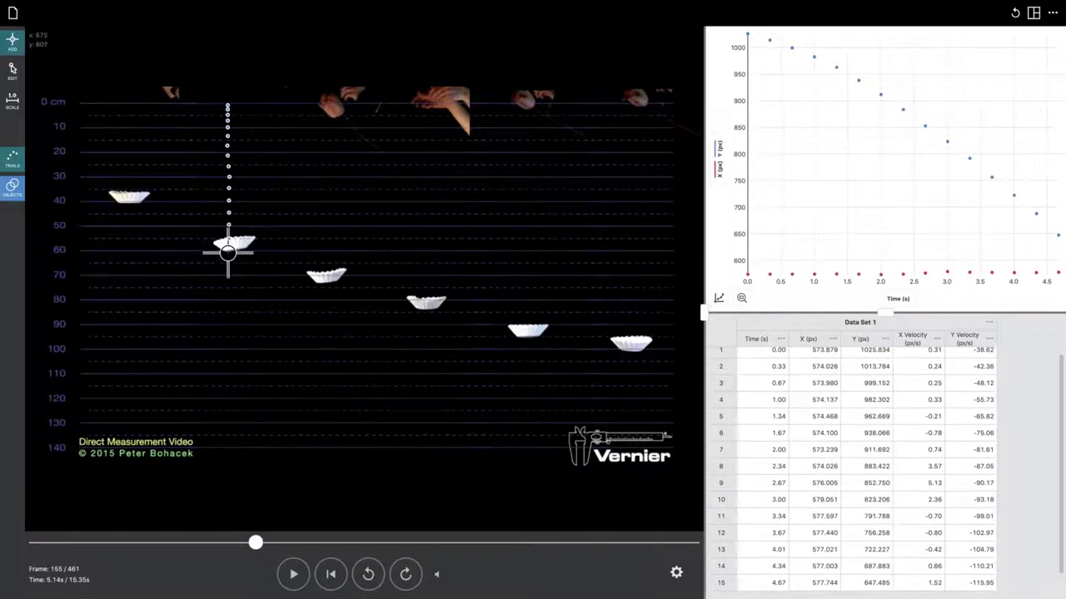
left_click(227, 251)
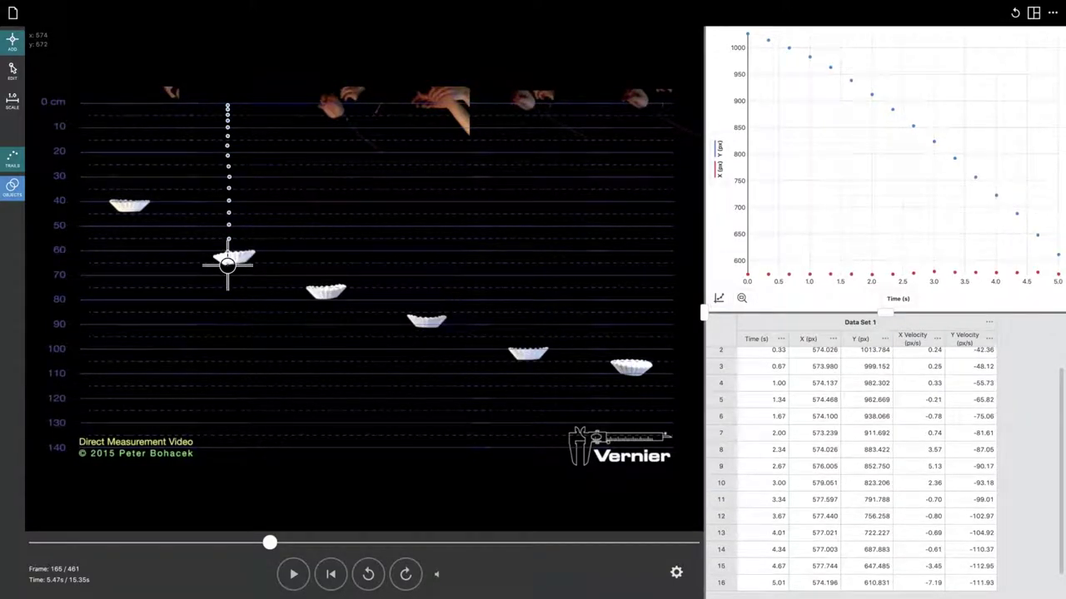
left_click(228, 264)
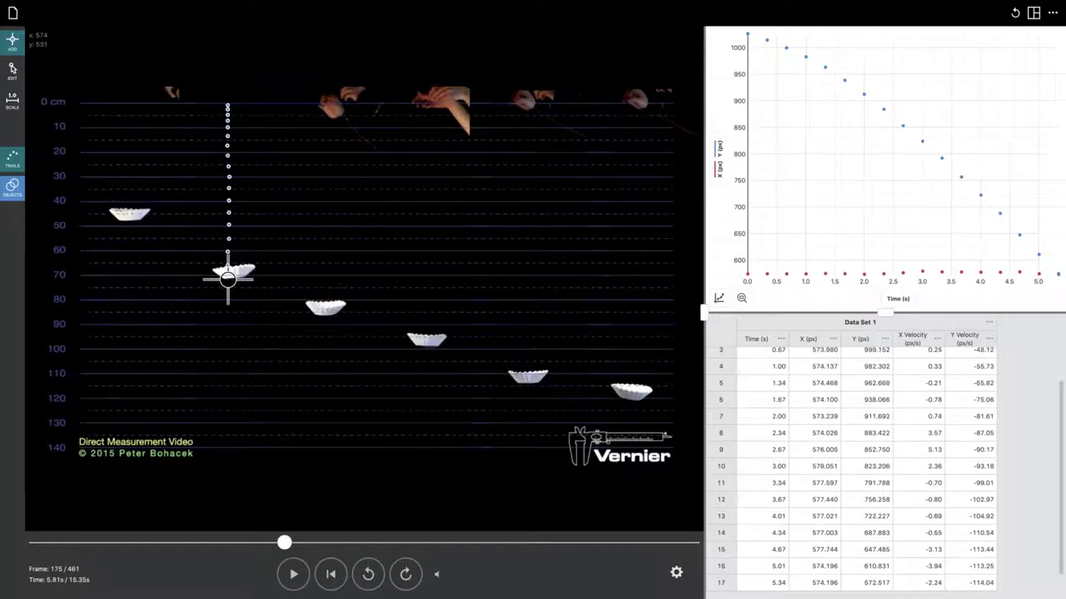
left_click(227, 278)
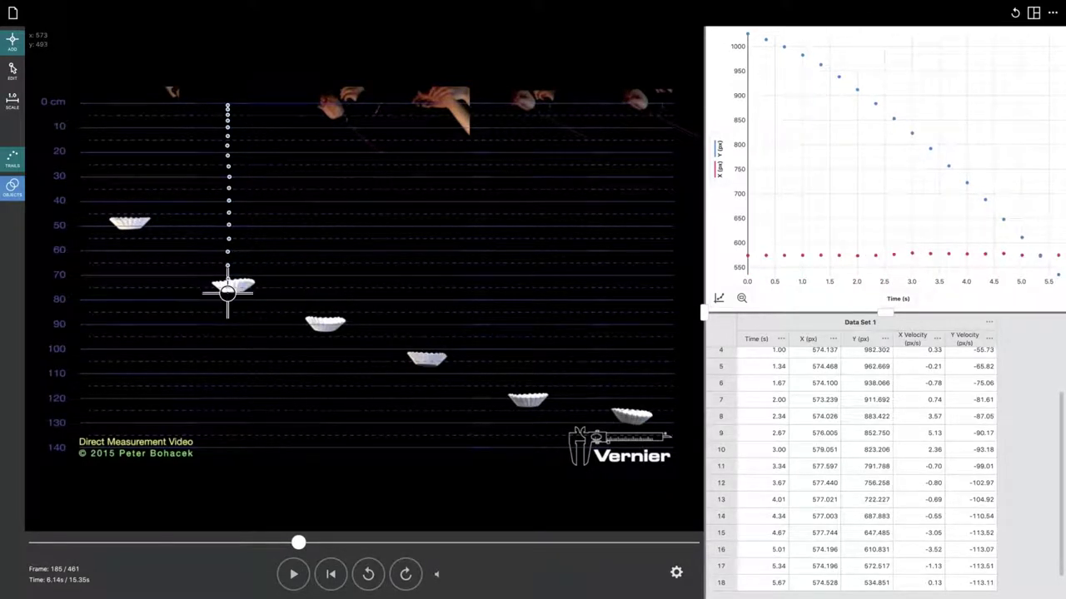
left_click(228, 291)
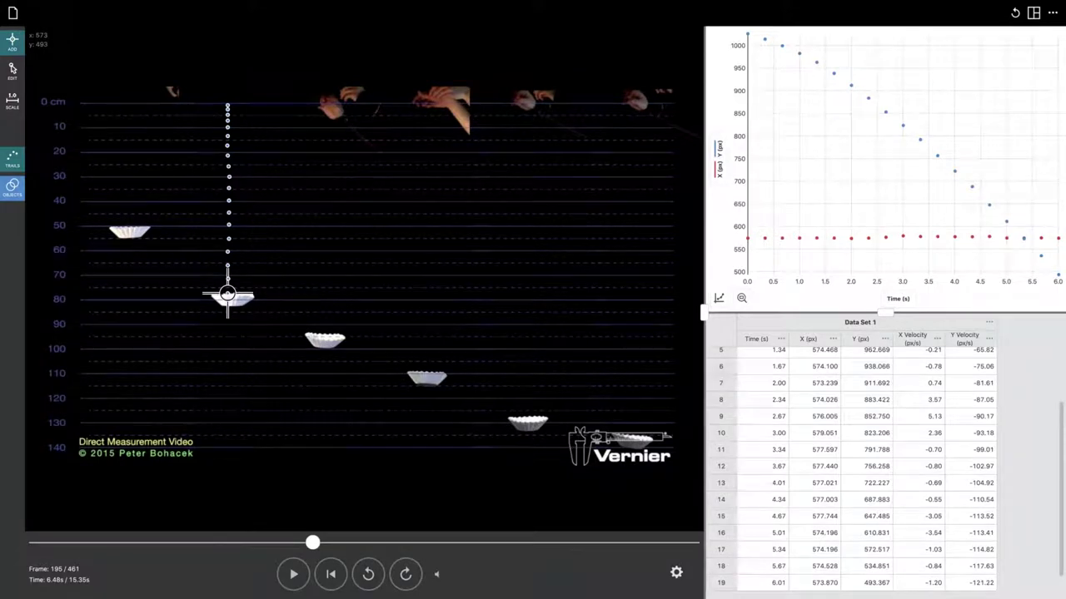
left_click(227, 307)
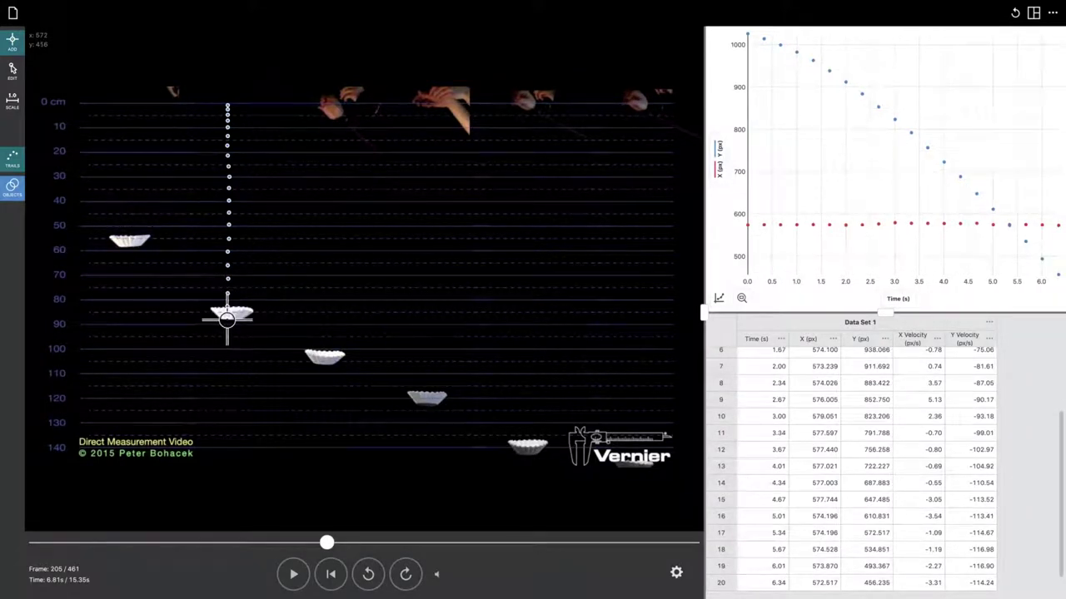
left_click(228, 319)
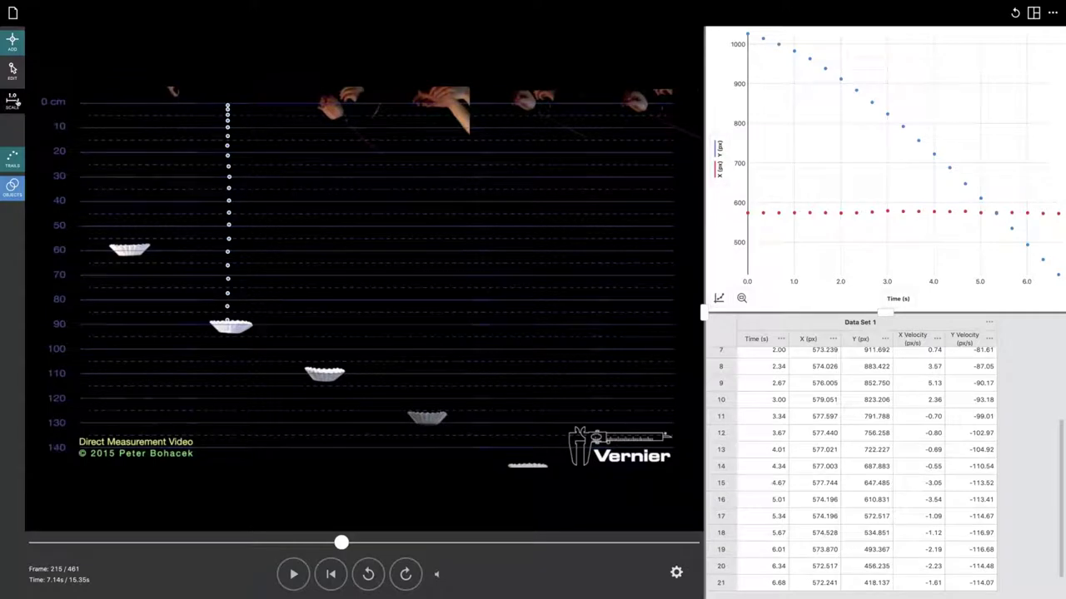
Step: Stretch the scale line from the 0 cm to the 140 cm ruler marks and set it to 1.4 m
left_click(14, 101)
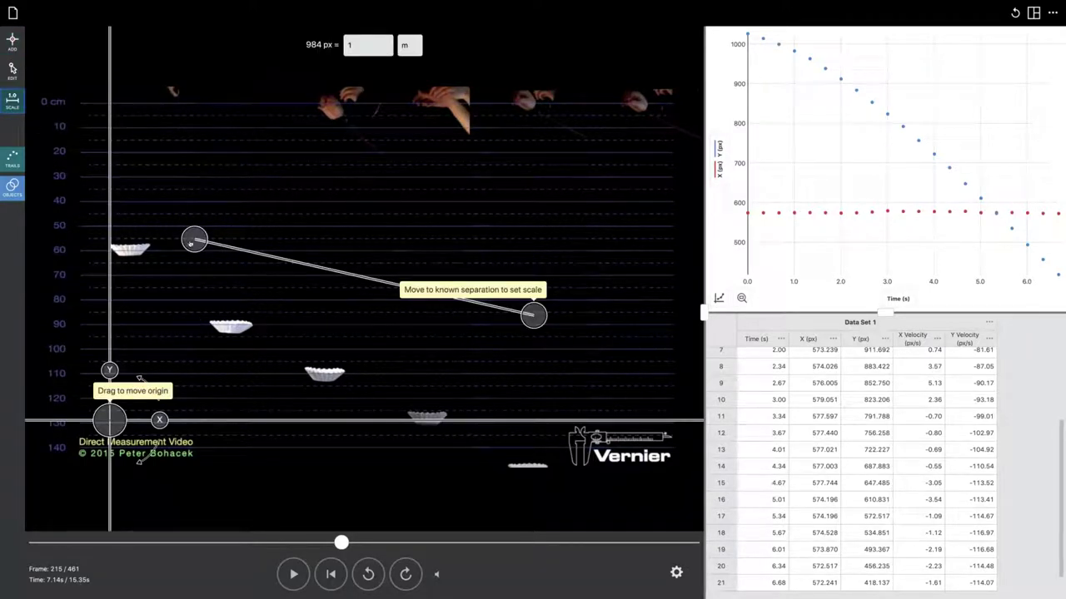
left_click_drag(191, 243, 170, 105)
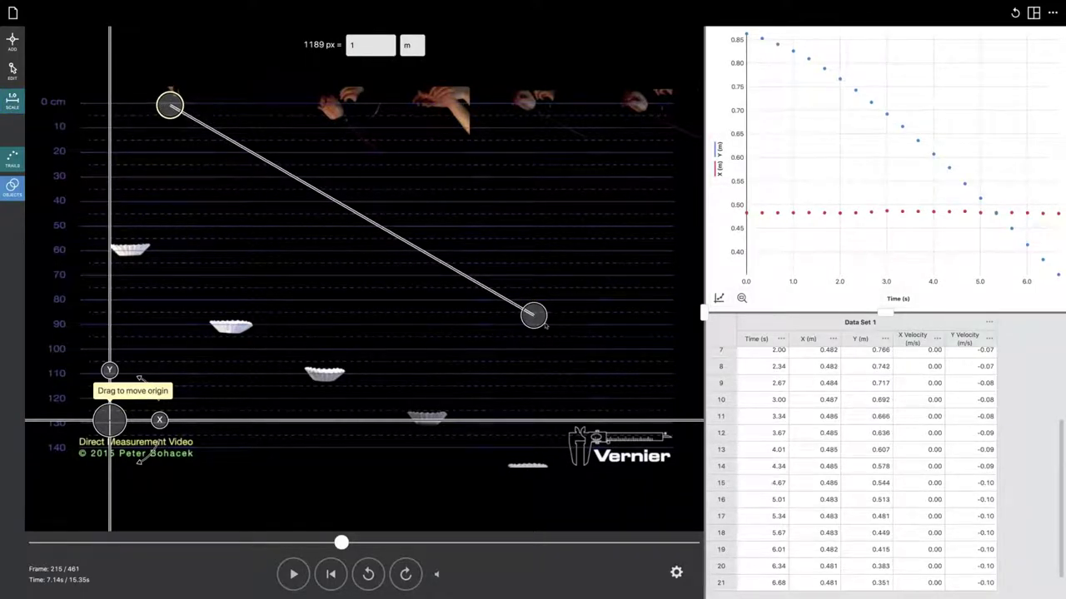
left_click_drag(534, 314, 166, 350)
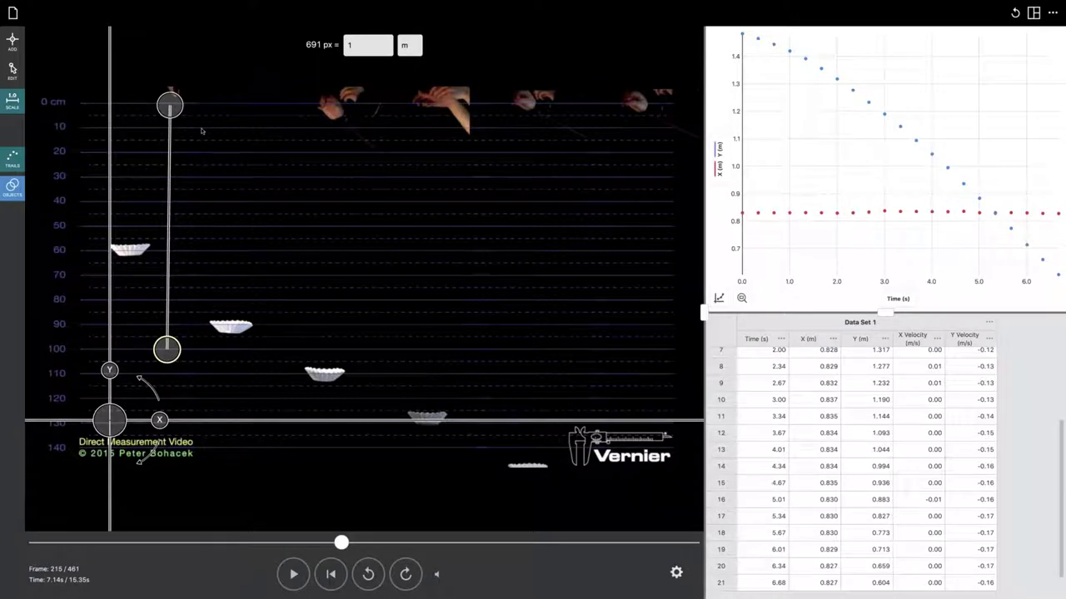
left_click_drag(174, 109, 173, 104)
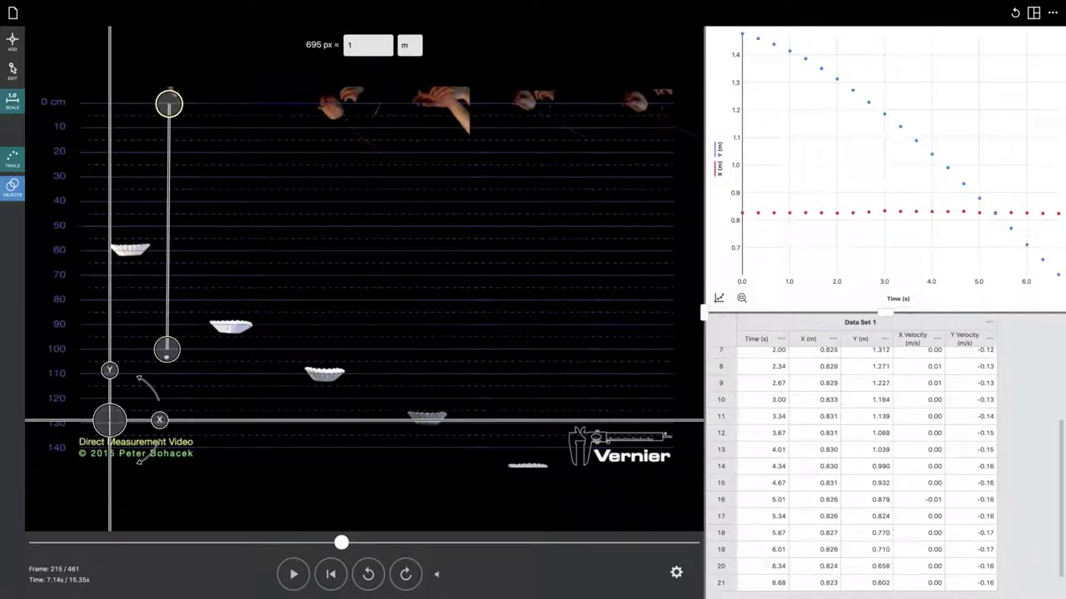
left_click_drag(166, 350, 164, 448)
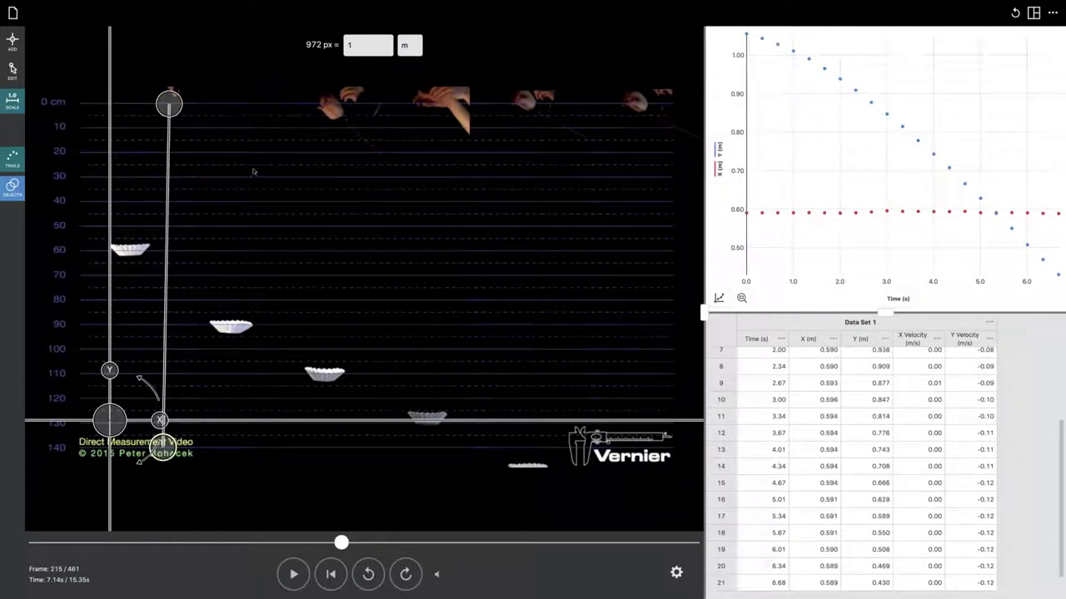
left_click(176, 110)
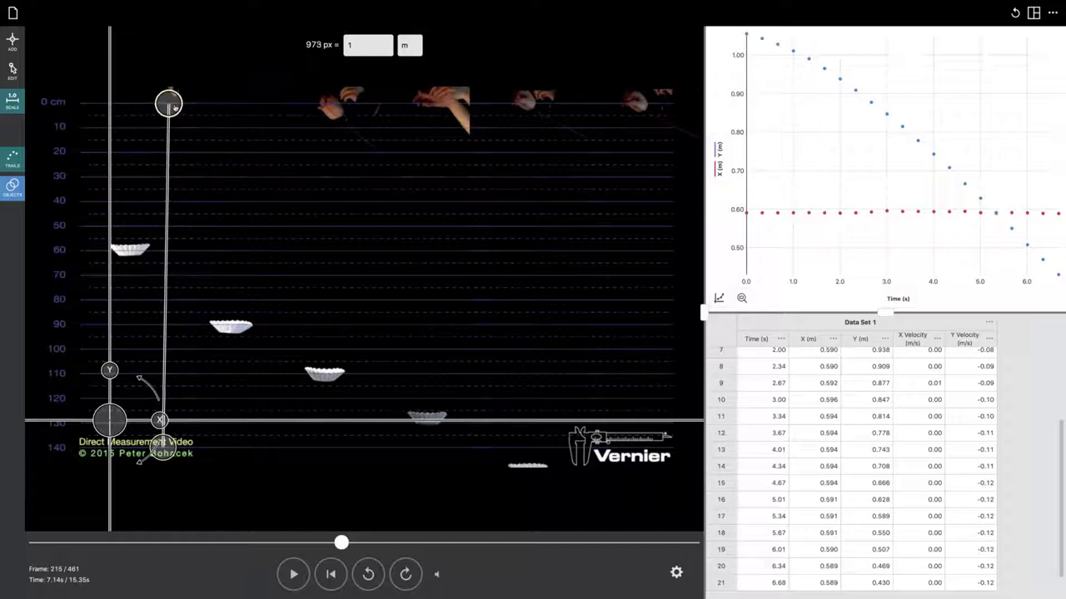
left_click_drag(175, 107, 175, 106)
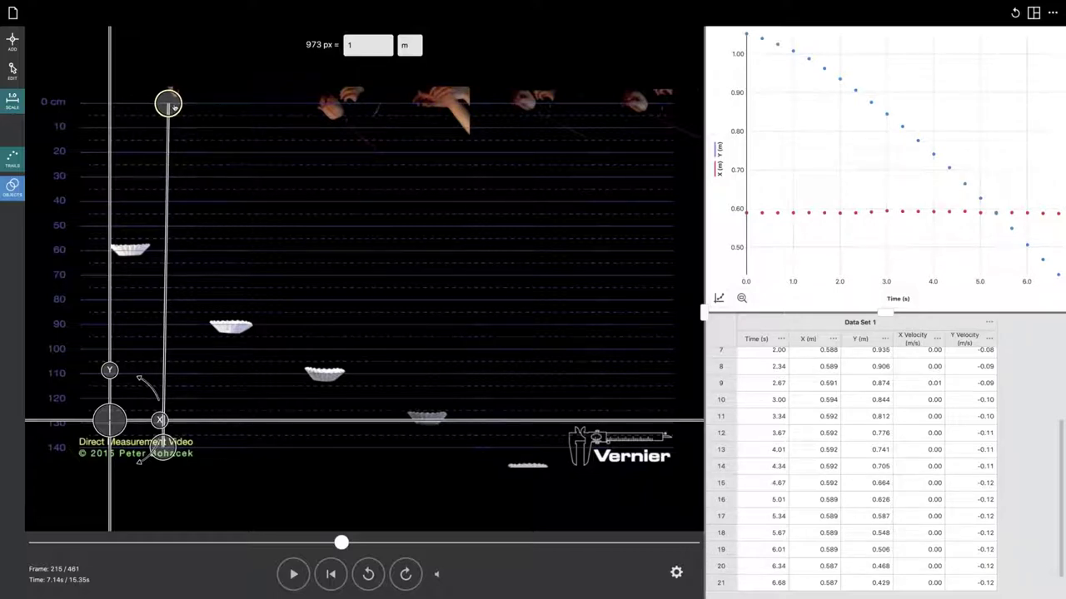
left_click(371, 49)
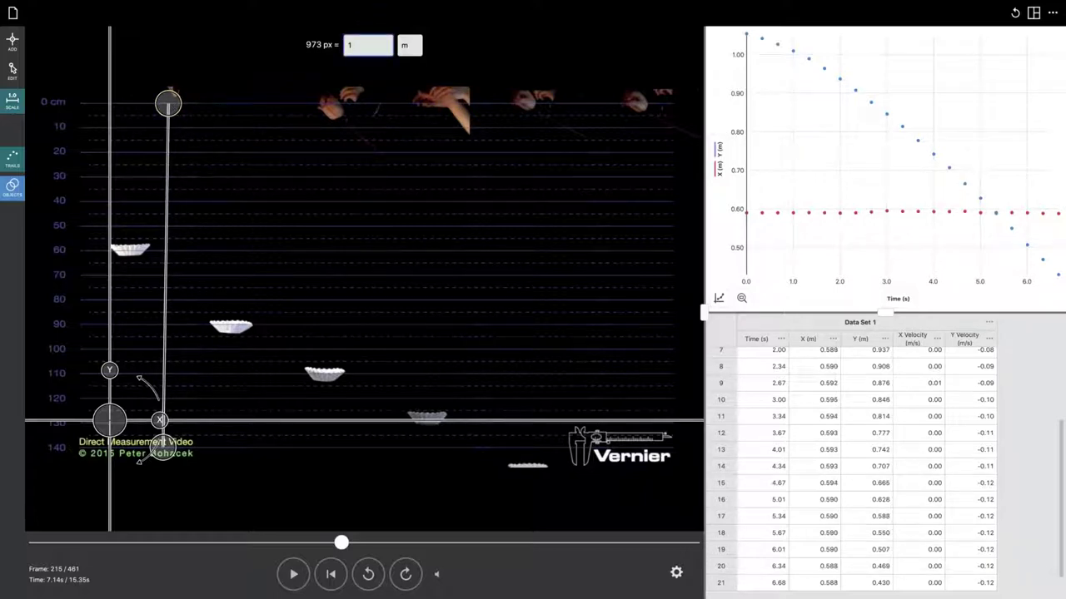
type(".4")
left_click(109, 420)
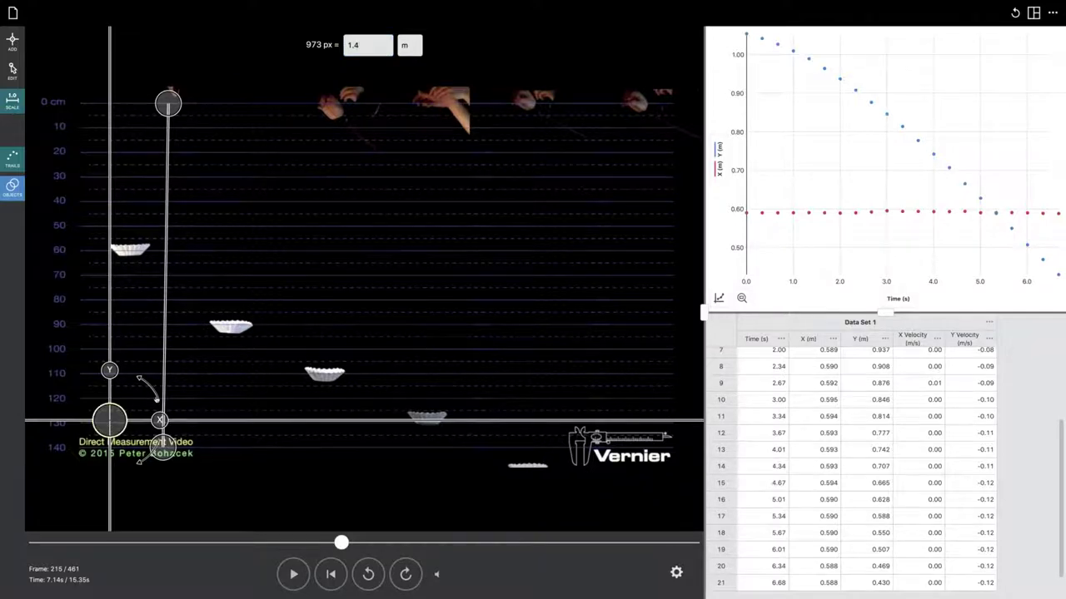
Step: Try rotating the axes, then leave them level with the origin at the video's bottom-left
left_click_drag(109, 421, 122, 264)
left_click_drag(133, 192, 130, 108)
mouse_move(176, 103)
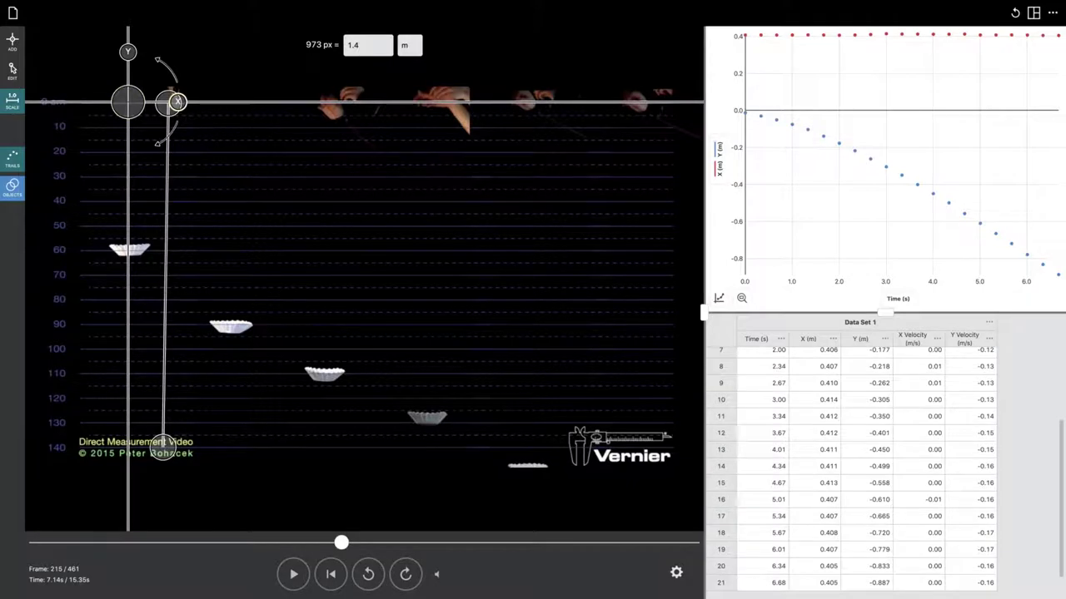
left_click_drag(176, 103, 128, 152)
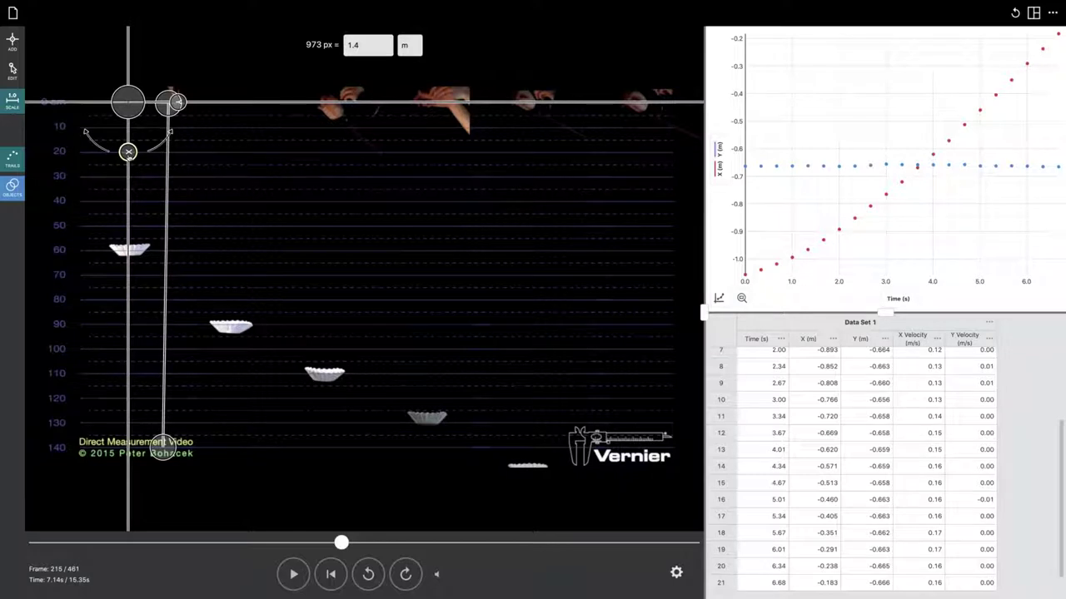
left_click_drag(129, 156, 220, 106)
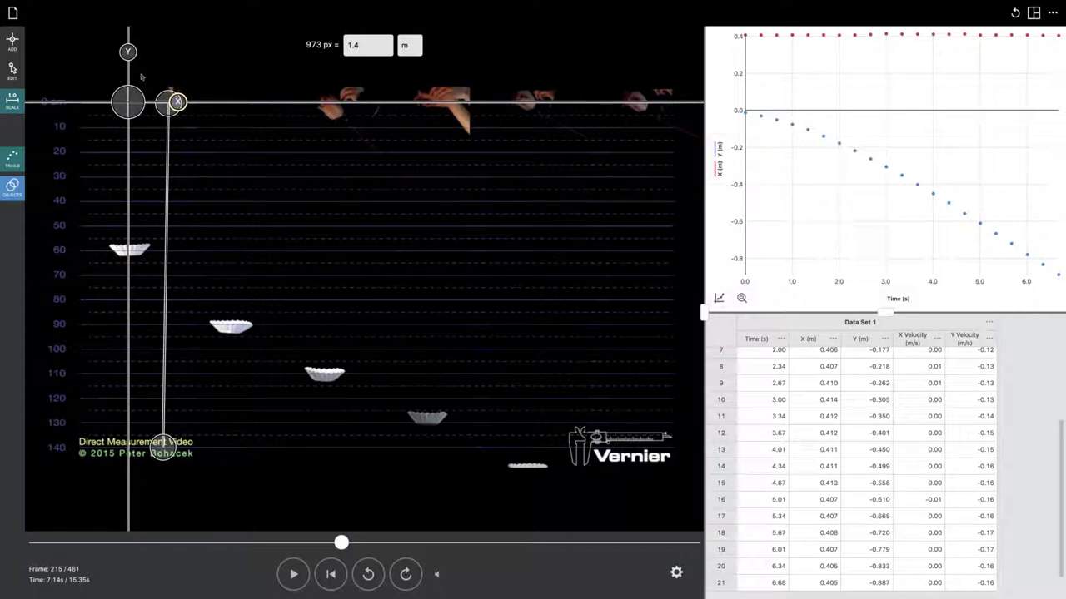
left_click_drag(128, 102, 73, 468)
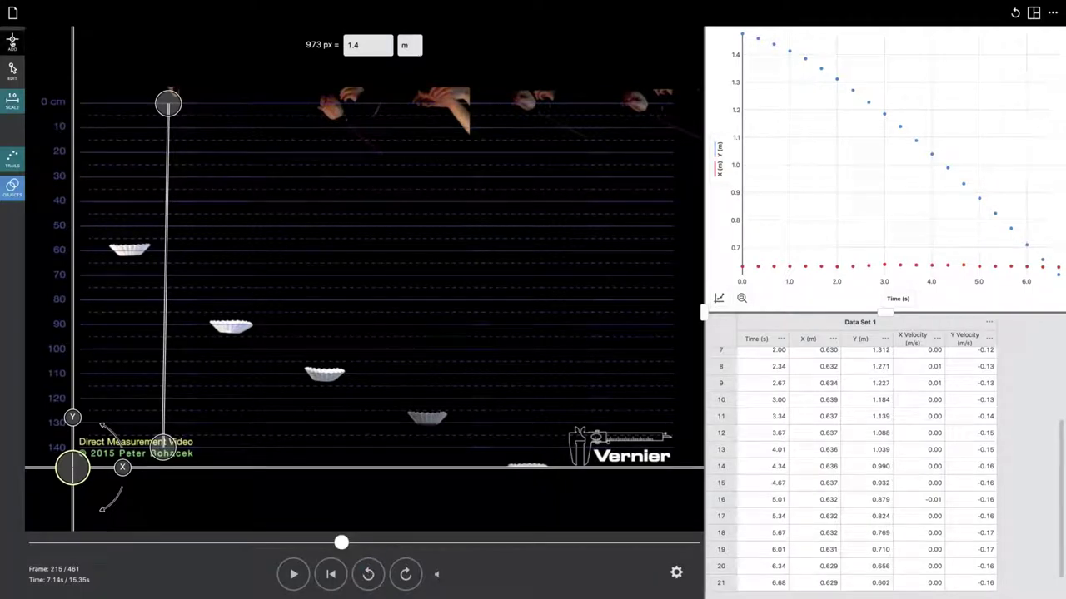
Step: Rewind the video to its opening frame and add Object 2 as a second tracked object
key("Escape")
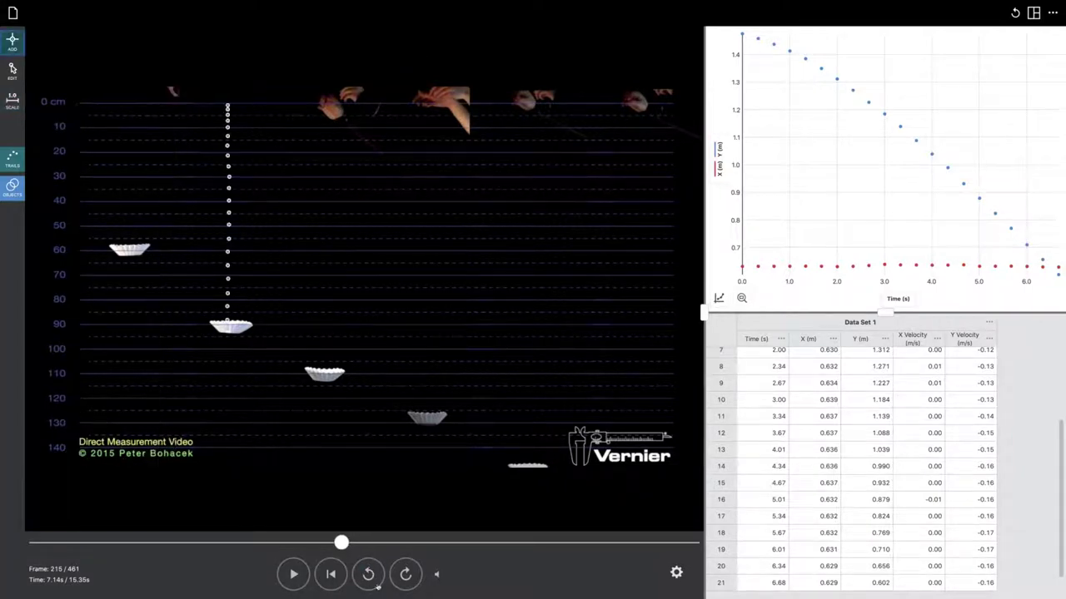
left_click(377, 585)
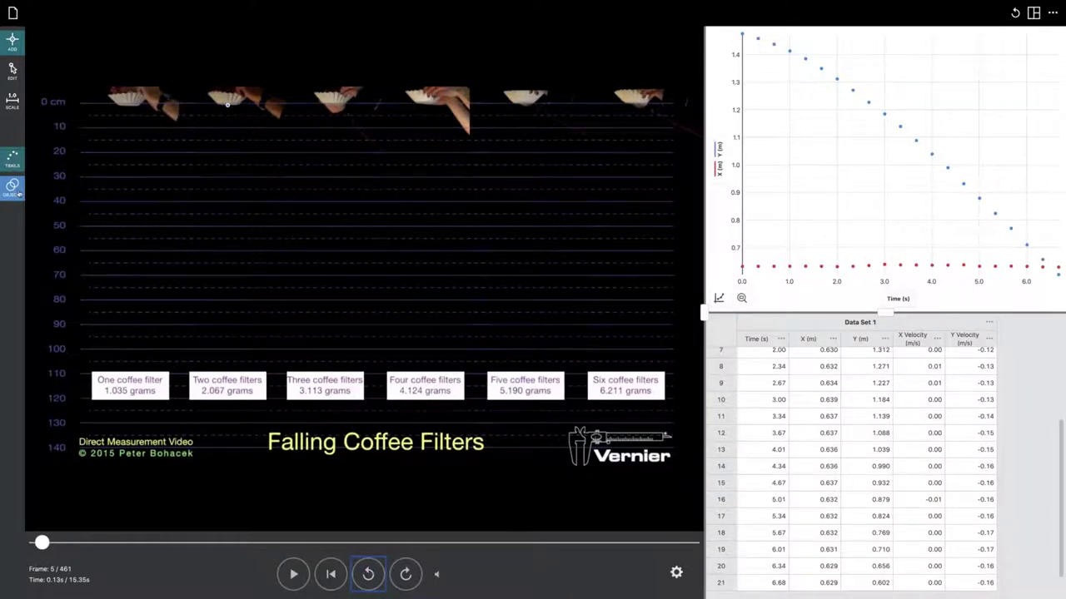
left_click(19, 194)
left_click(95, 203)
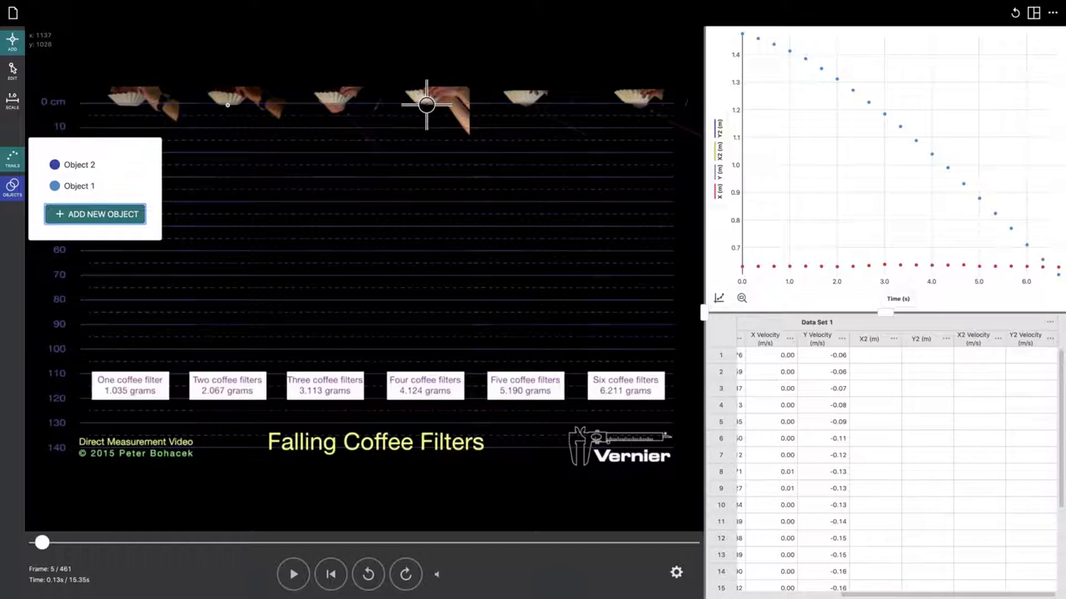
Step: Mark the four-filter stack as Object 2 in 21 successive frames, from frame 5 to 215
left_click(427, 104)
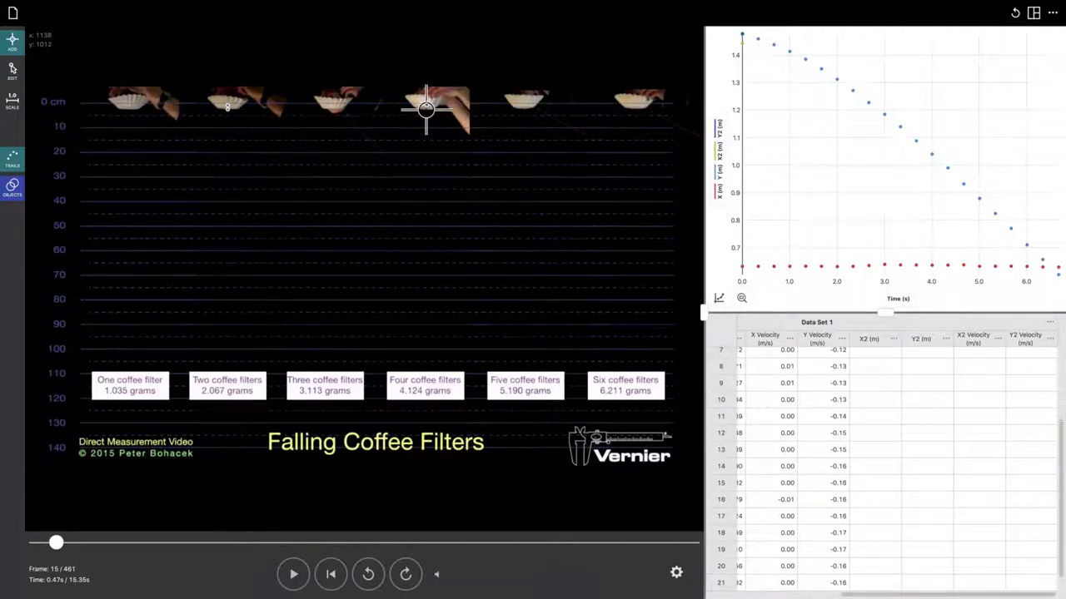
left_click(426, 108)
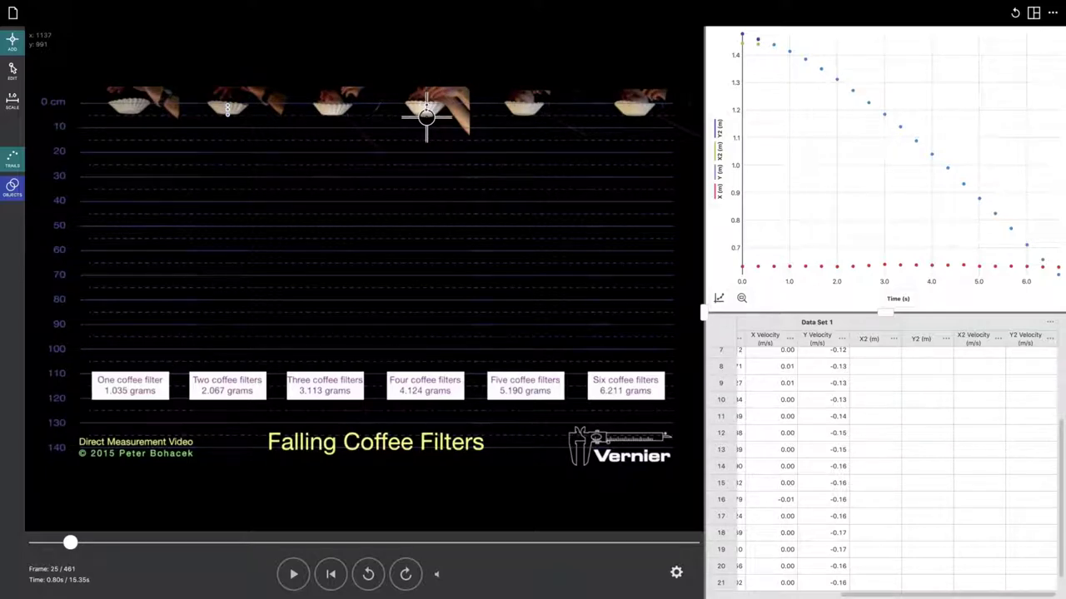
left_click(427, 116)
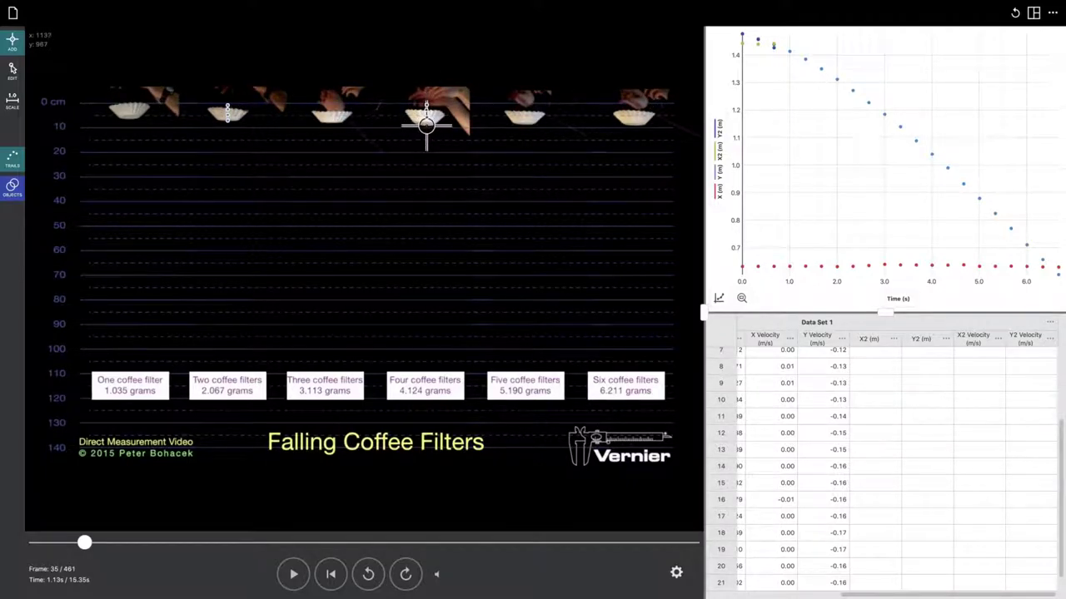
left_click(426, 125)
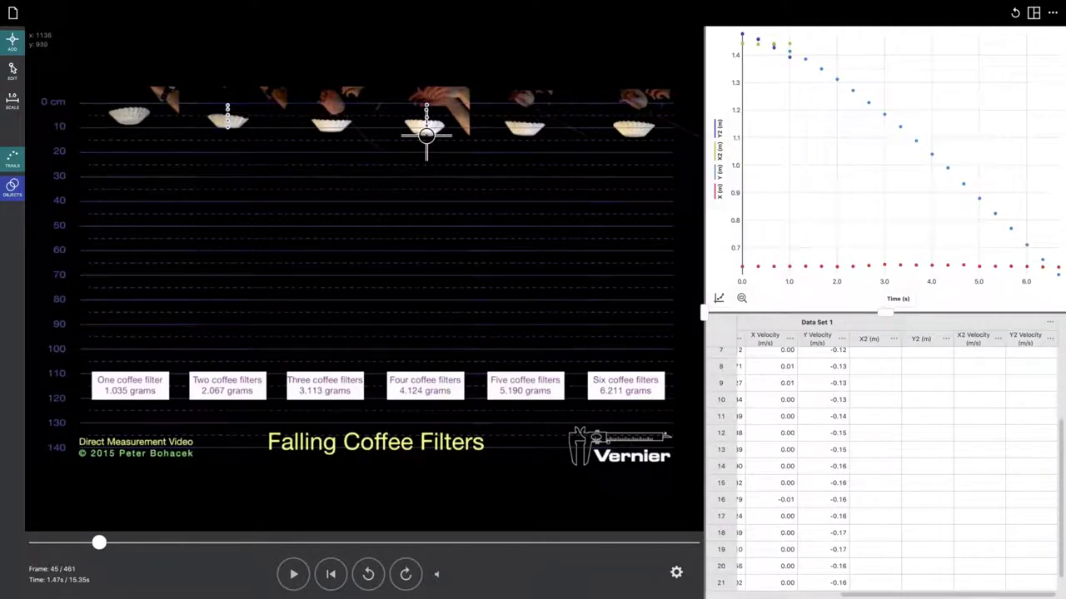
left_click(426, 134)
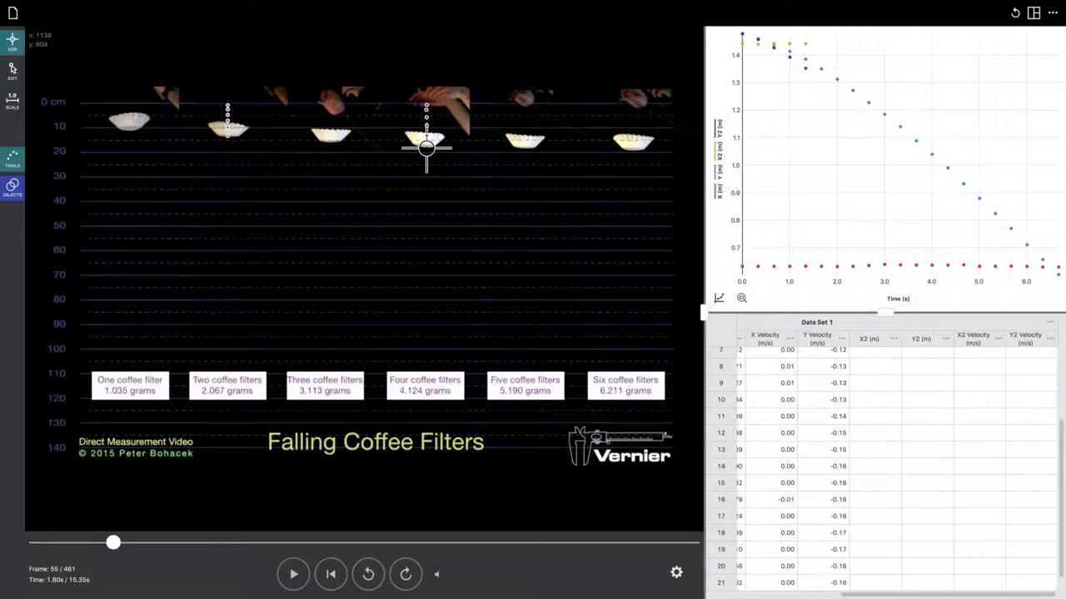
left_click(426, 150)
left_click(427, 158)
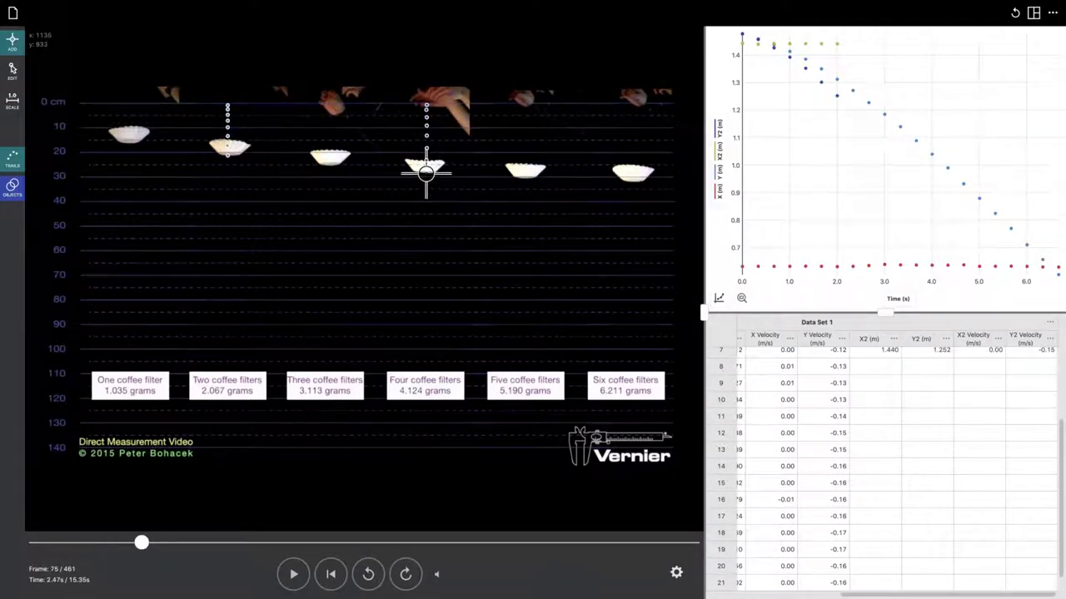
left_click(426, 173)
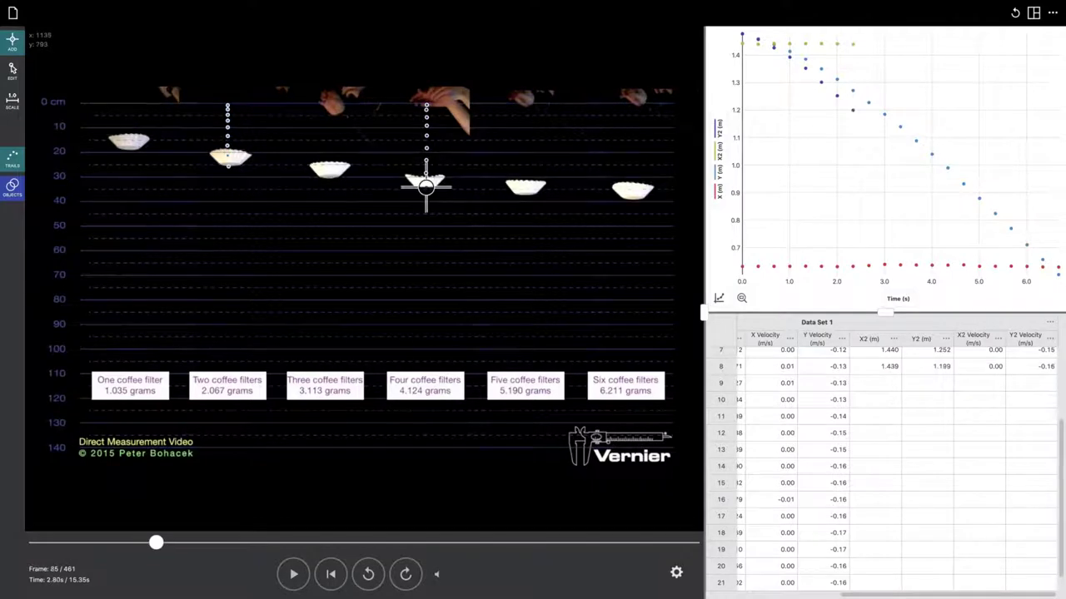
left_click(426, 186)
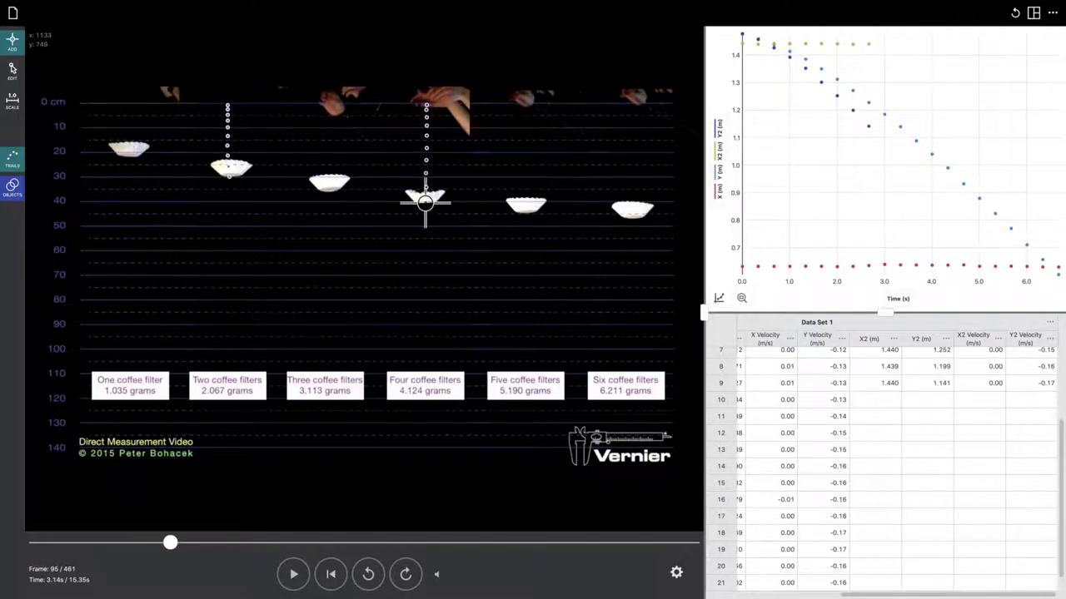
left_click(425, 202)
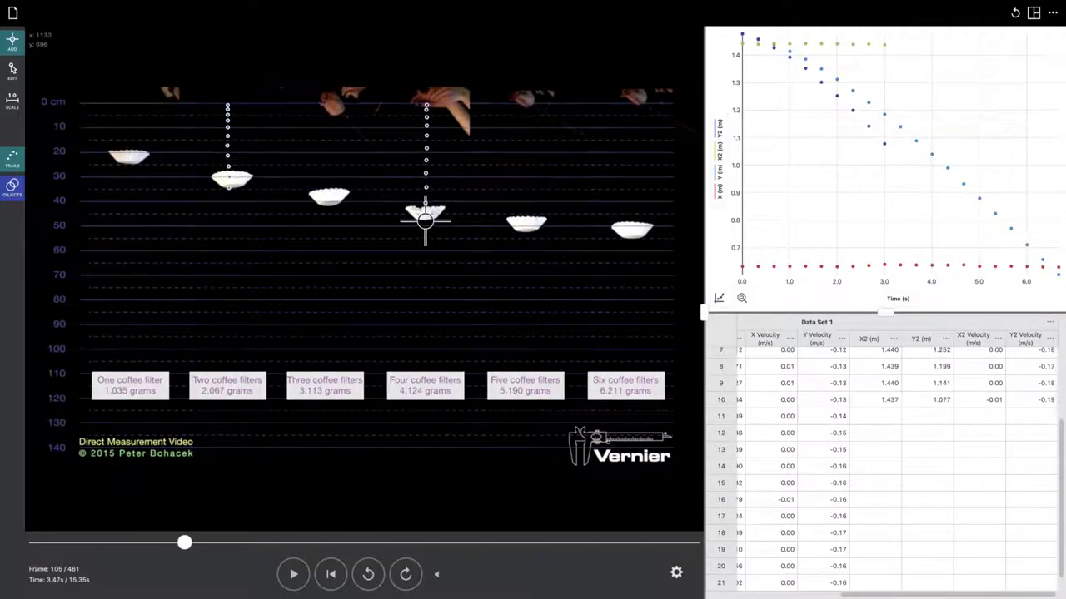
left_click(426, 220)
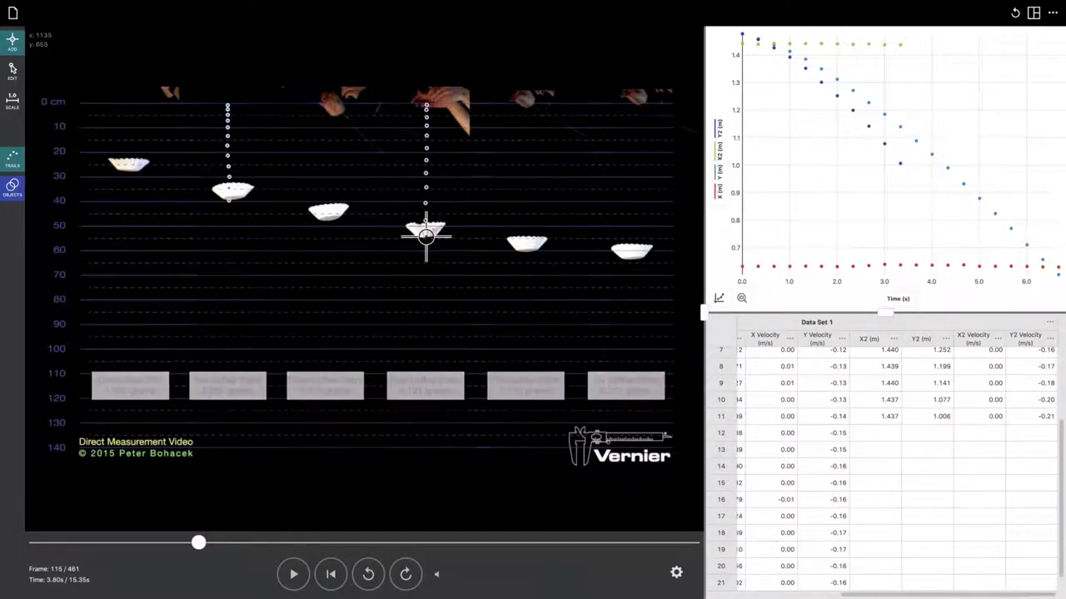
left_click(425, 236)
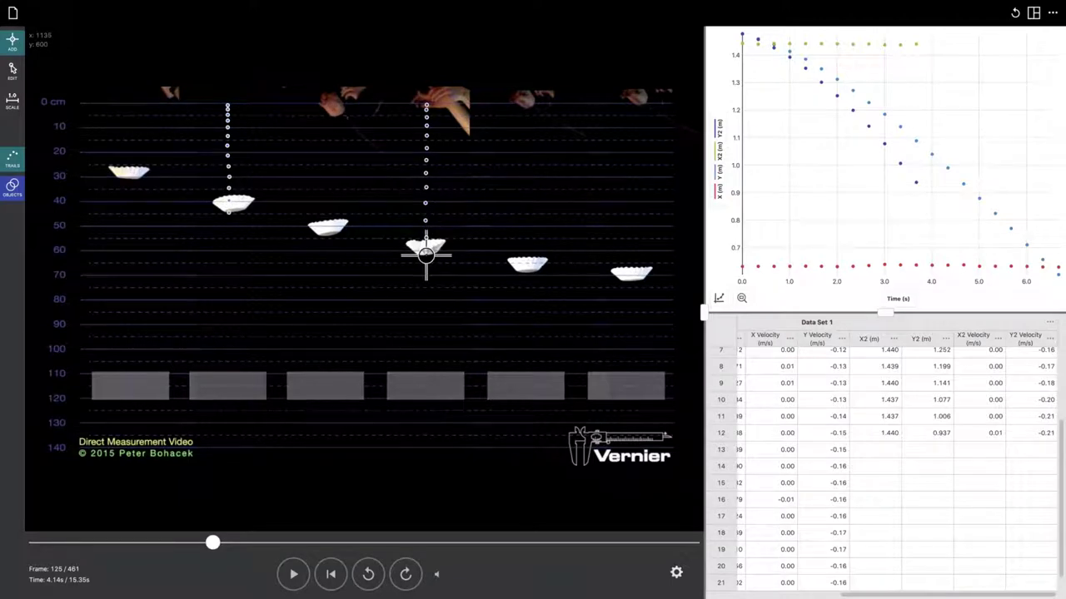
left_click(426, 254)
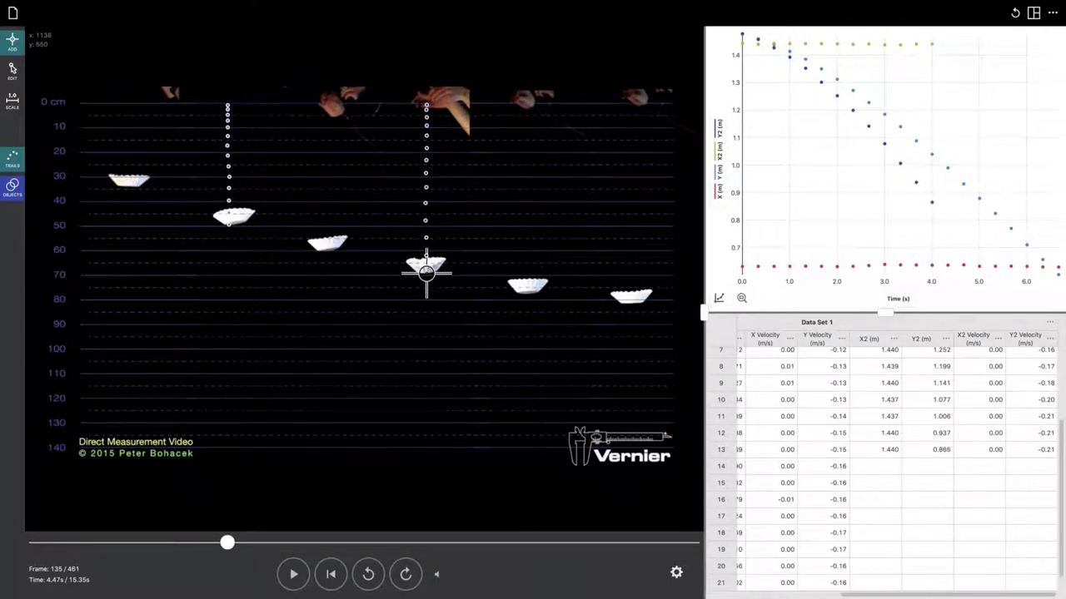
left_click(426, 272)
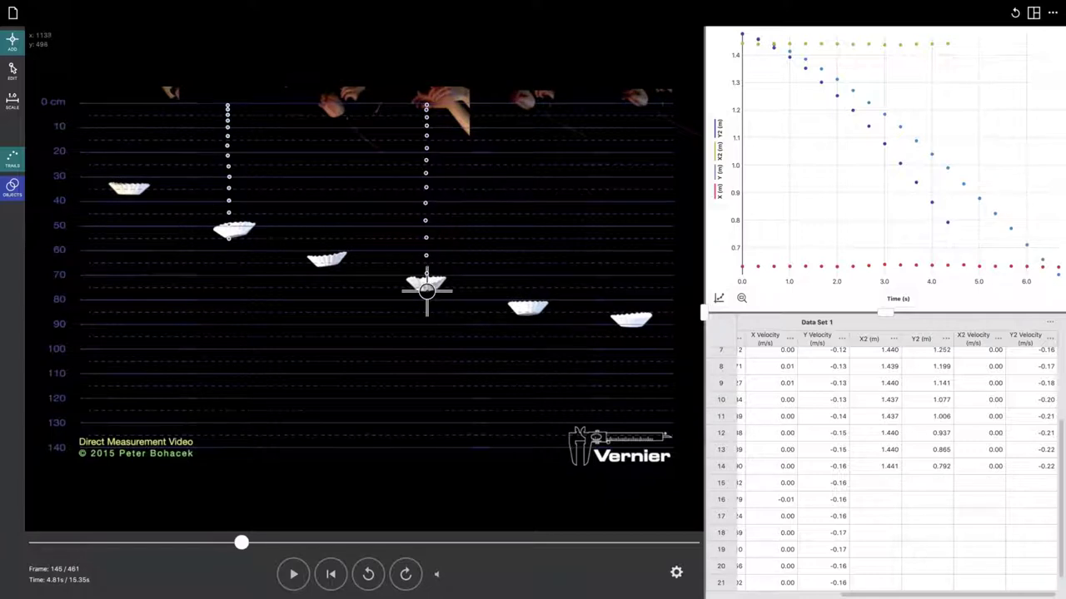
left_click(426, 290)
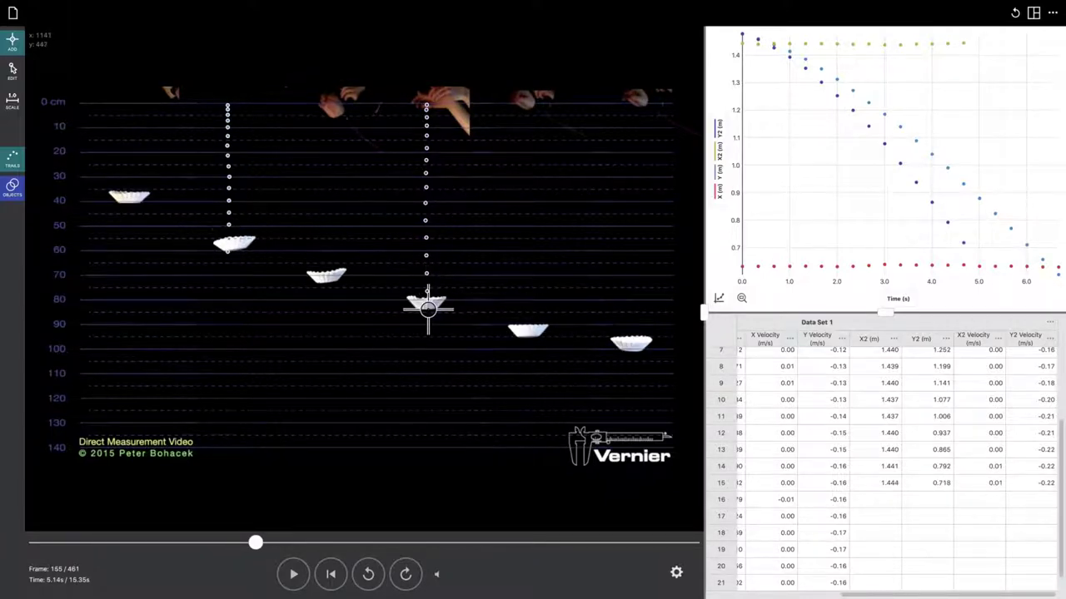
left_click(428, 308)
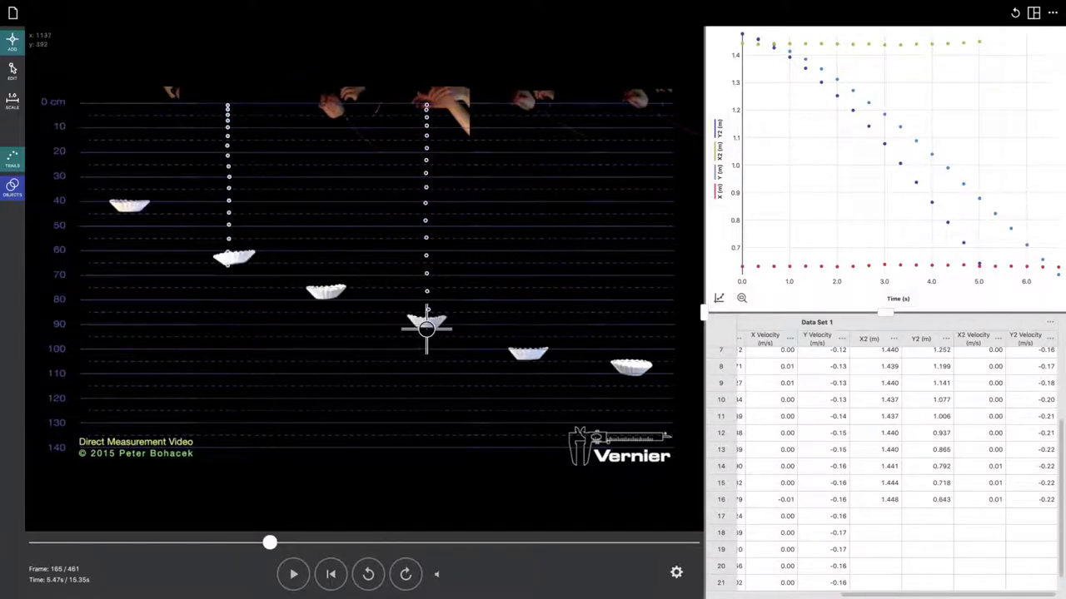
left_click(426, 326)
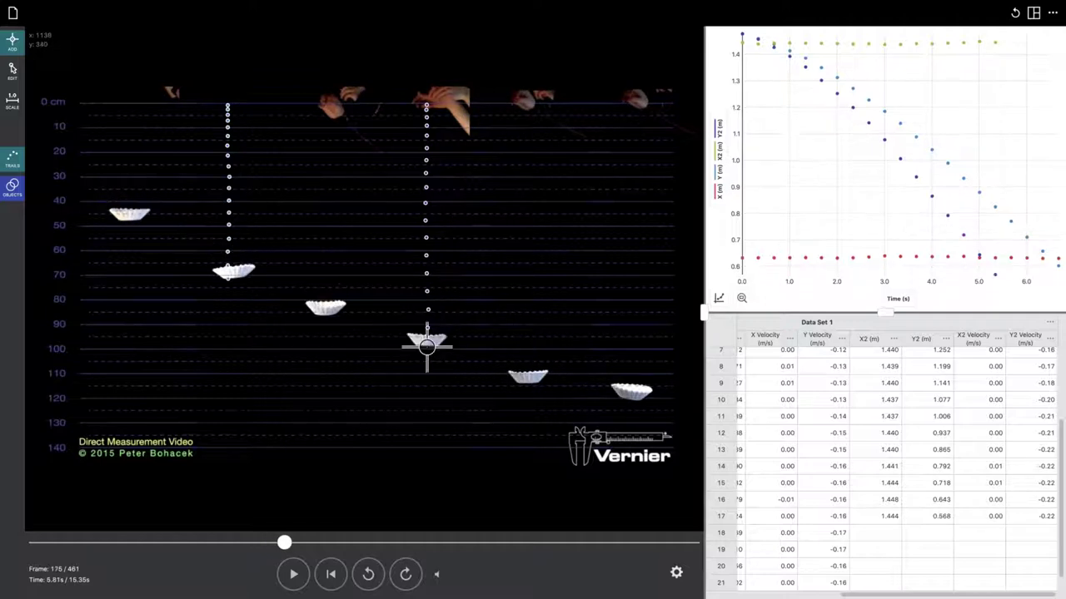
left_click(426, 345)
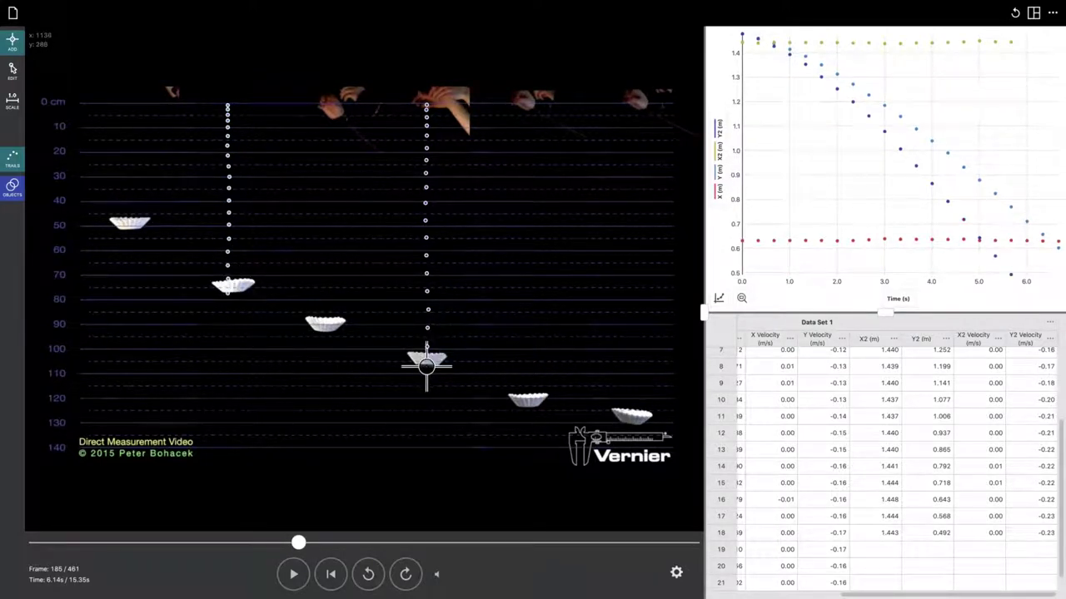
left_click(425, 363)
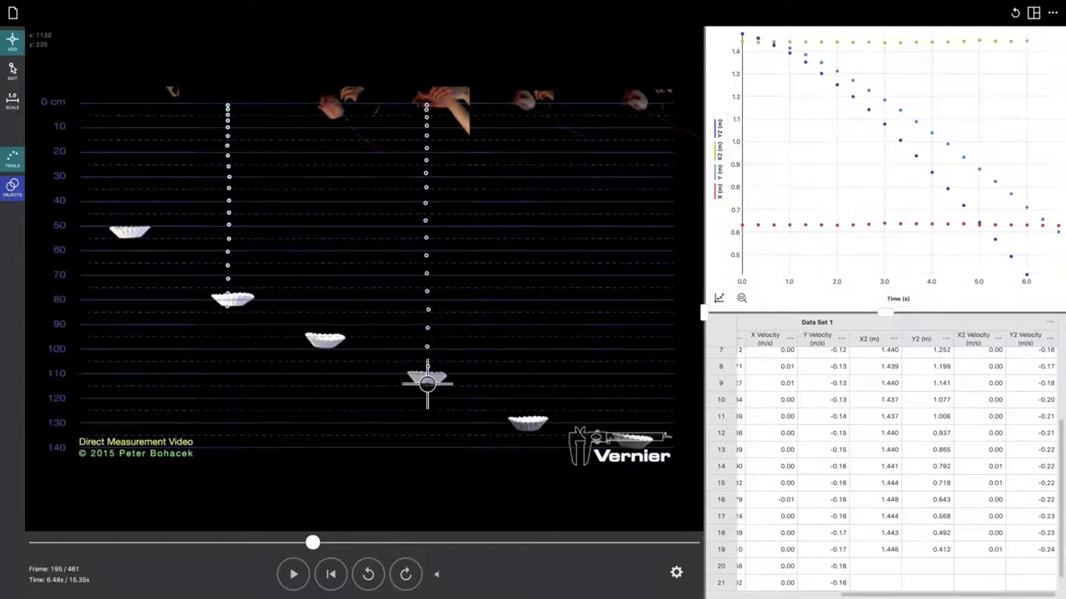
left_click(426, 385)
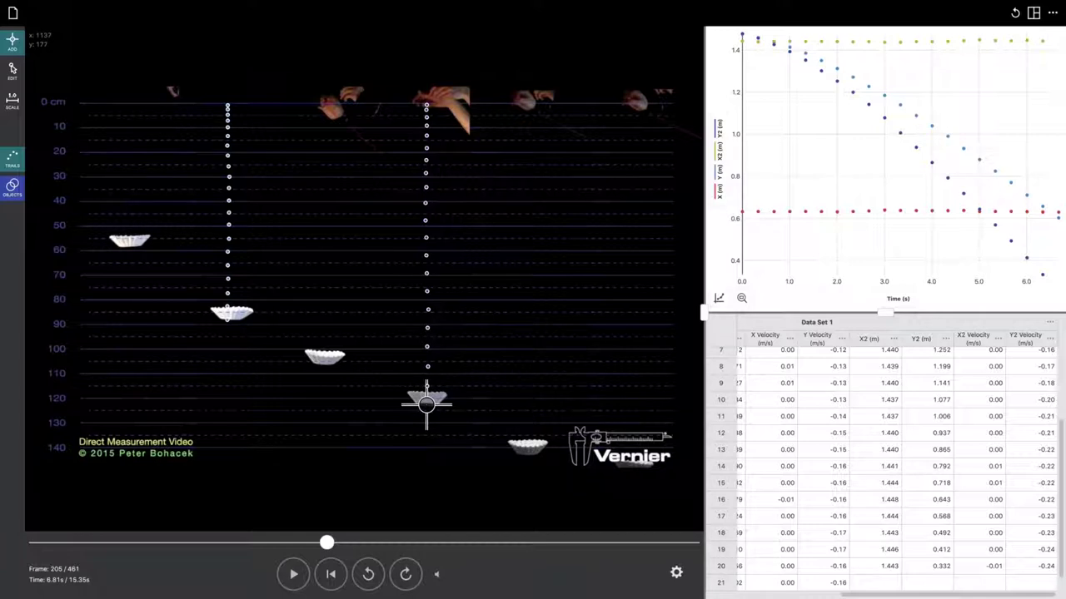
left_click(426, 403)
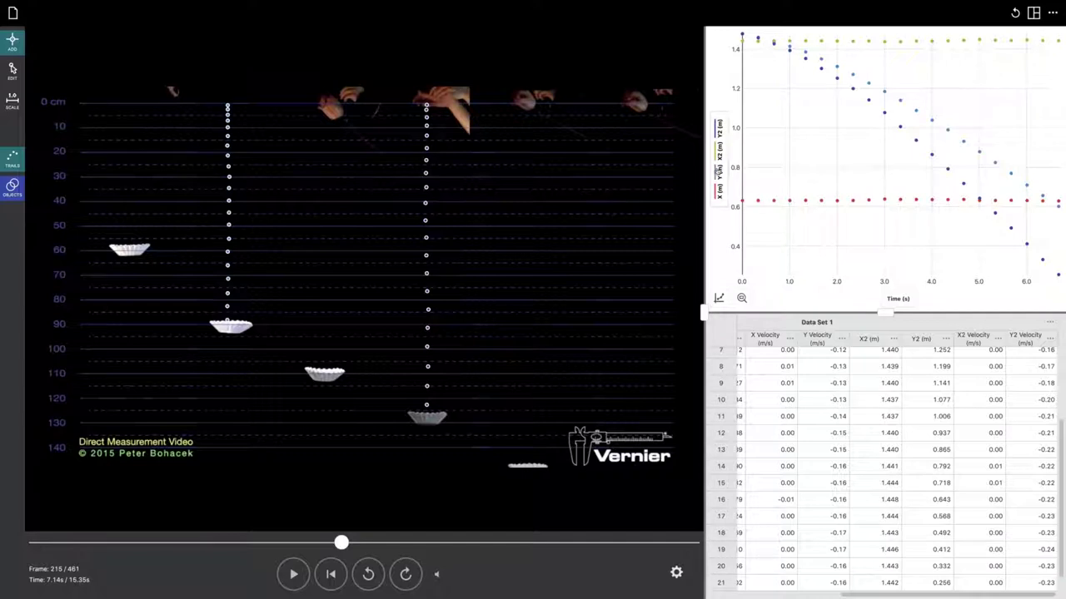
left_click(718, 171)
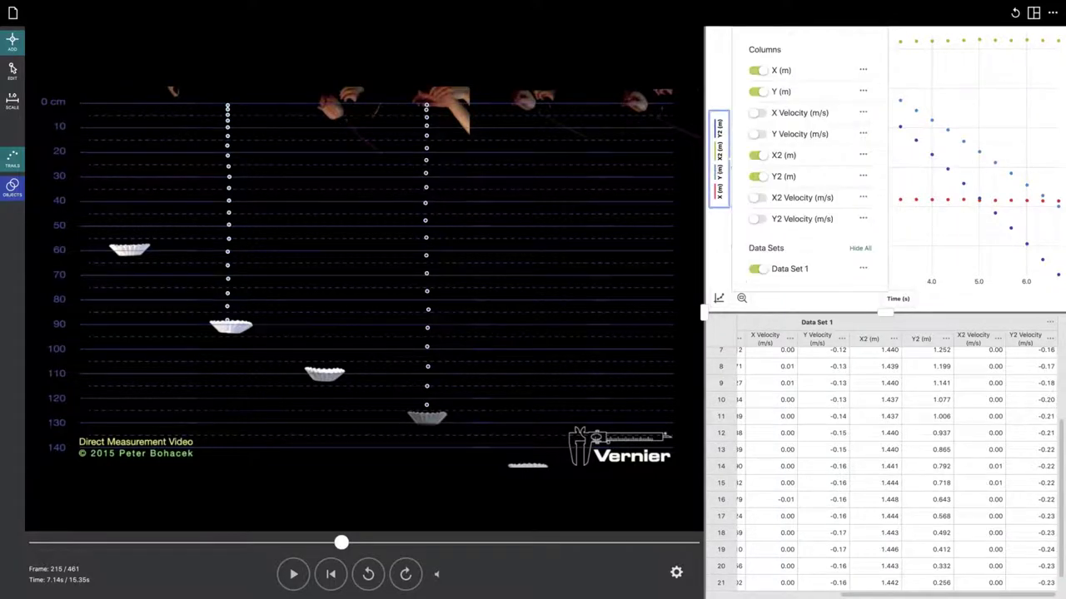
left_click(760, 156)
left_click(757, 71)
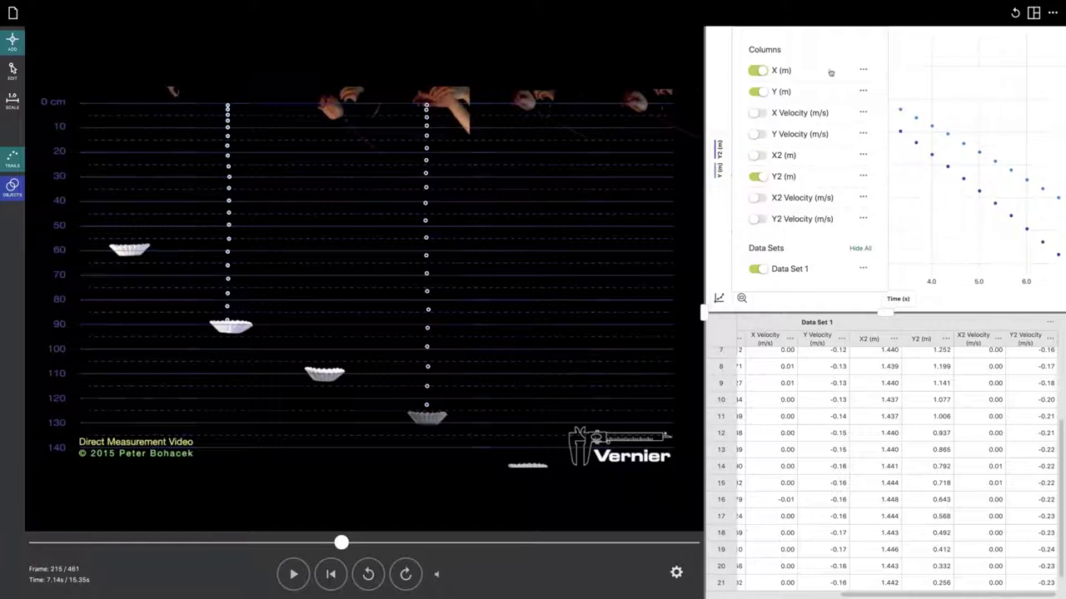
left_click(902, 59)
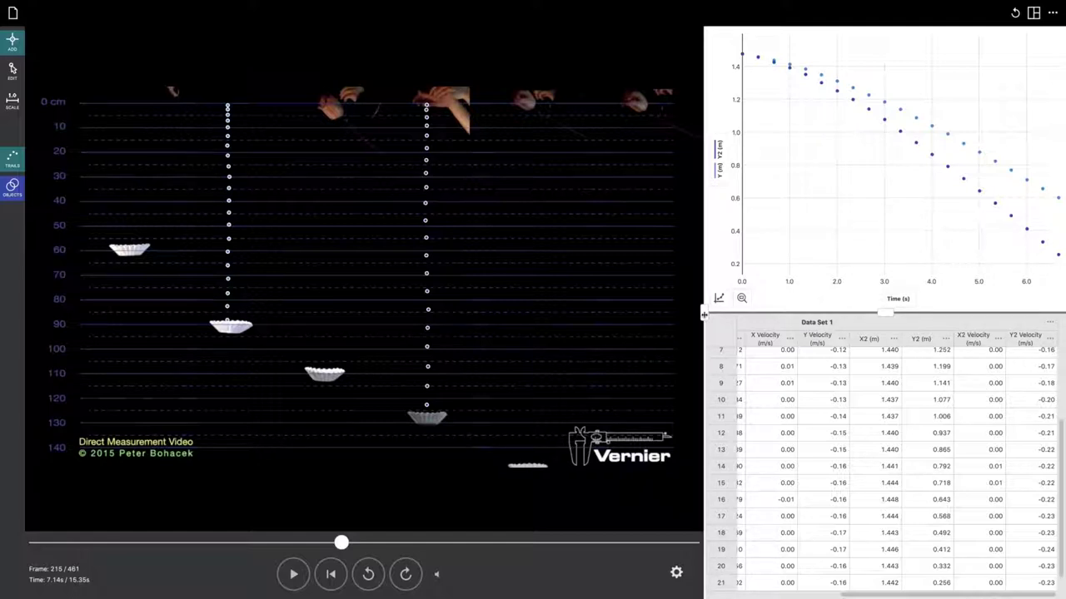
Step: Widen the graph and table area by dragging its divider left, then make the graph taller
left_click_drag(704, 313, 546, 312)
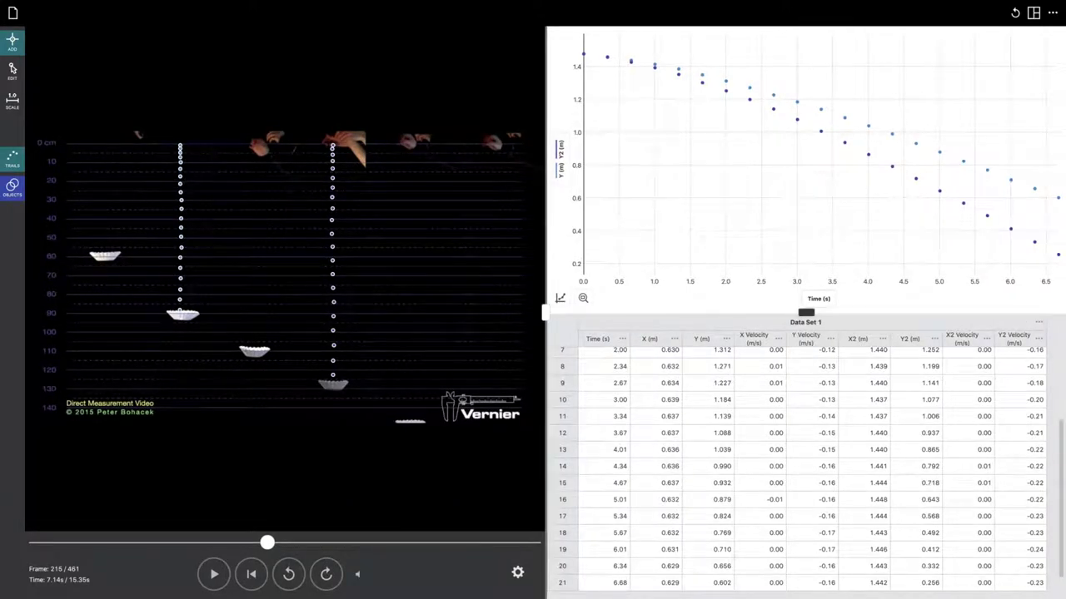
left_click_drag(806, 315, 806, 348)
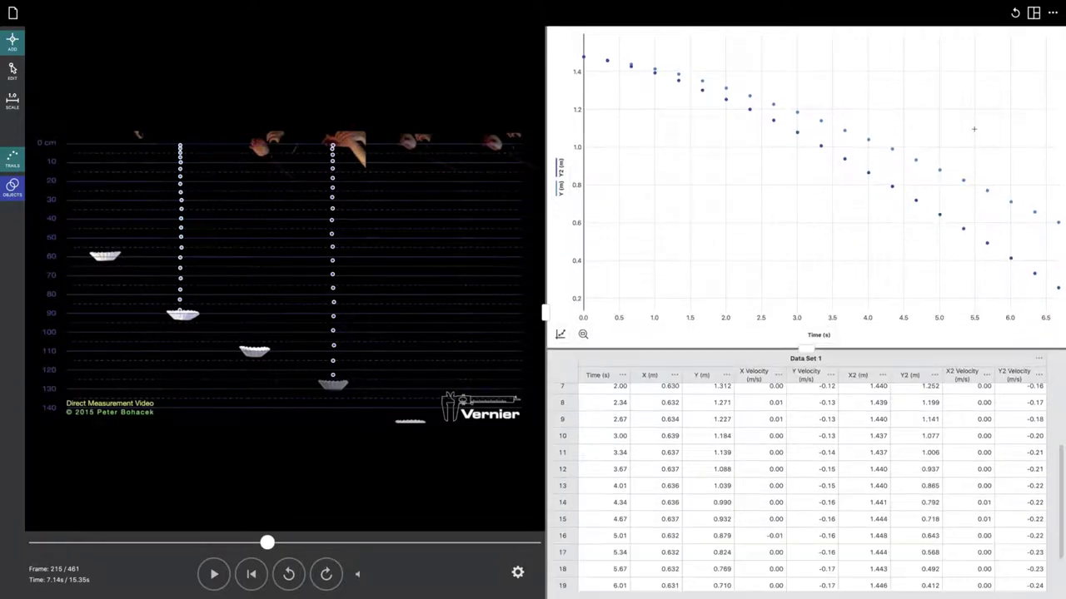
Step: Hide the video and data table and show 2 Graphs, position above velocity
left_click(1034, 14)
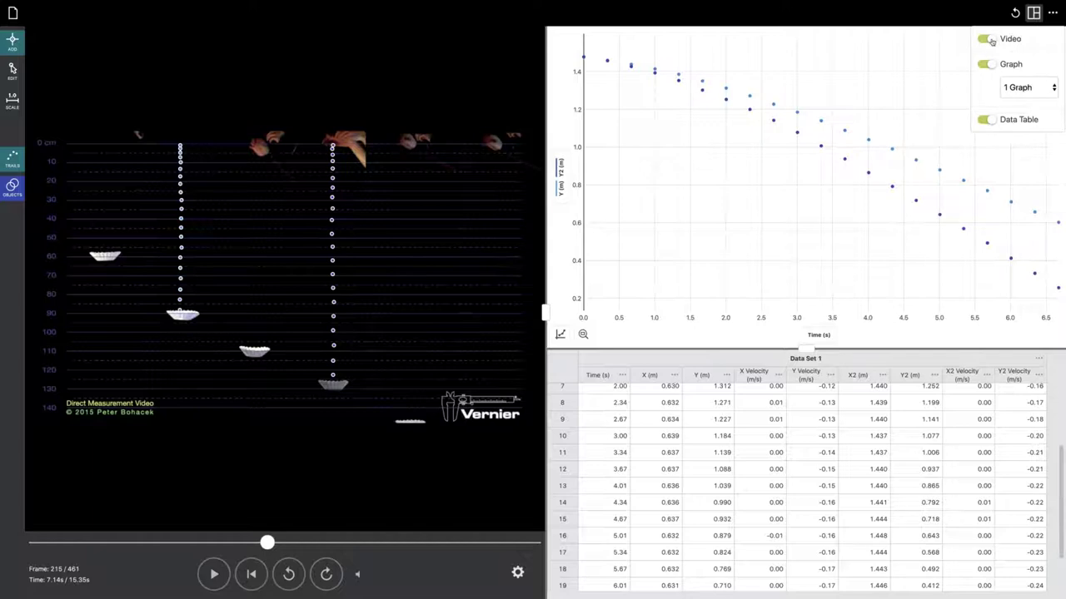
left_click(987, 39)
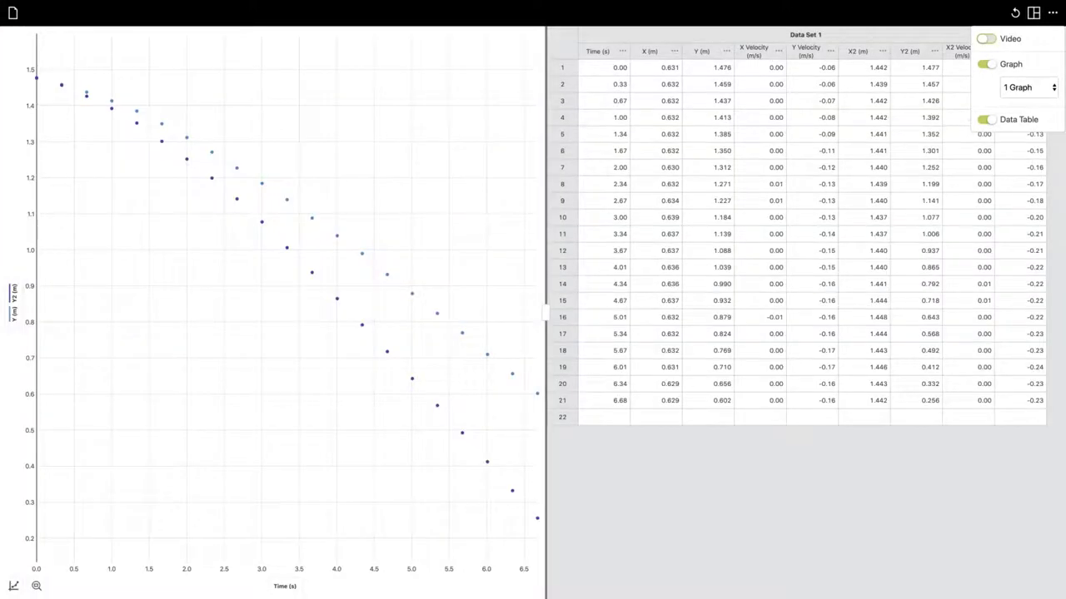
left_click(985, 119)
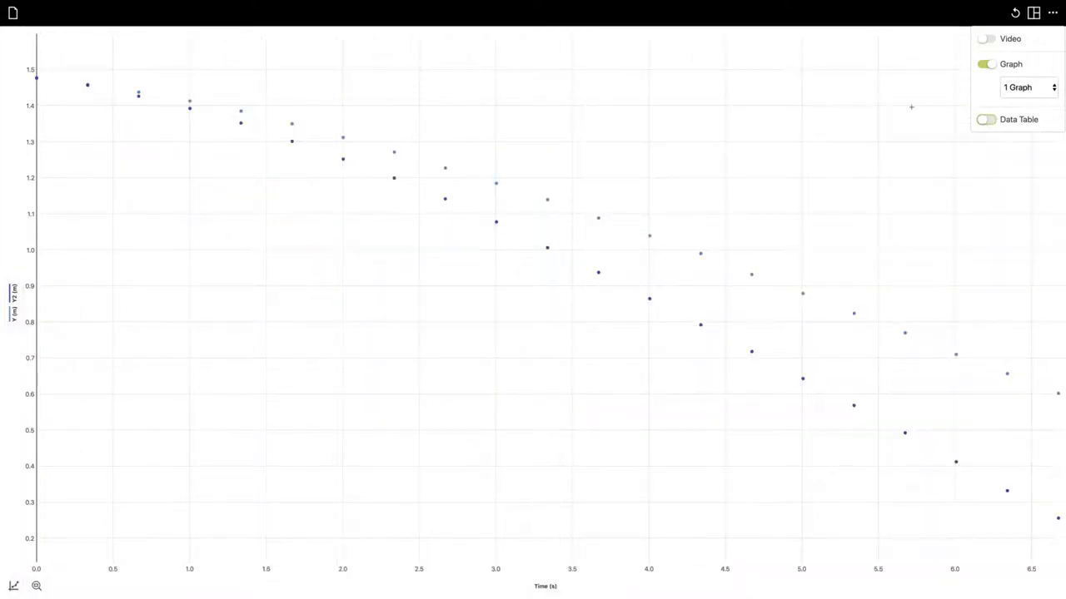
left_click(1042, 88)
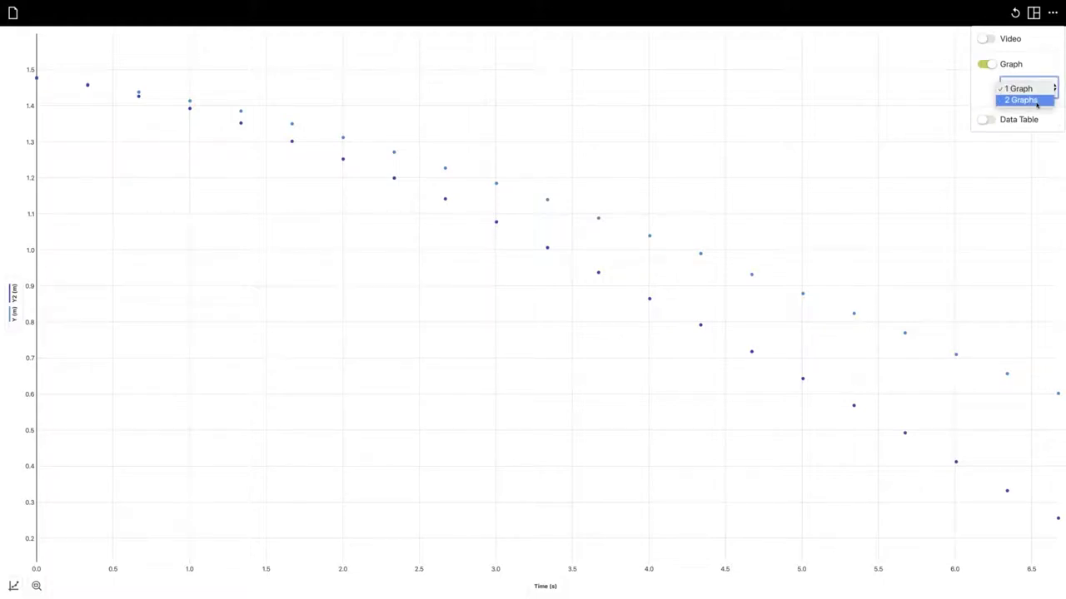
left_click(1036, 100)
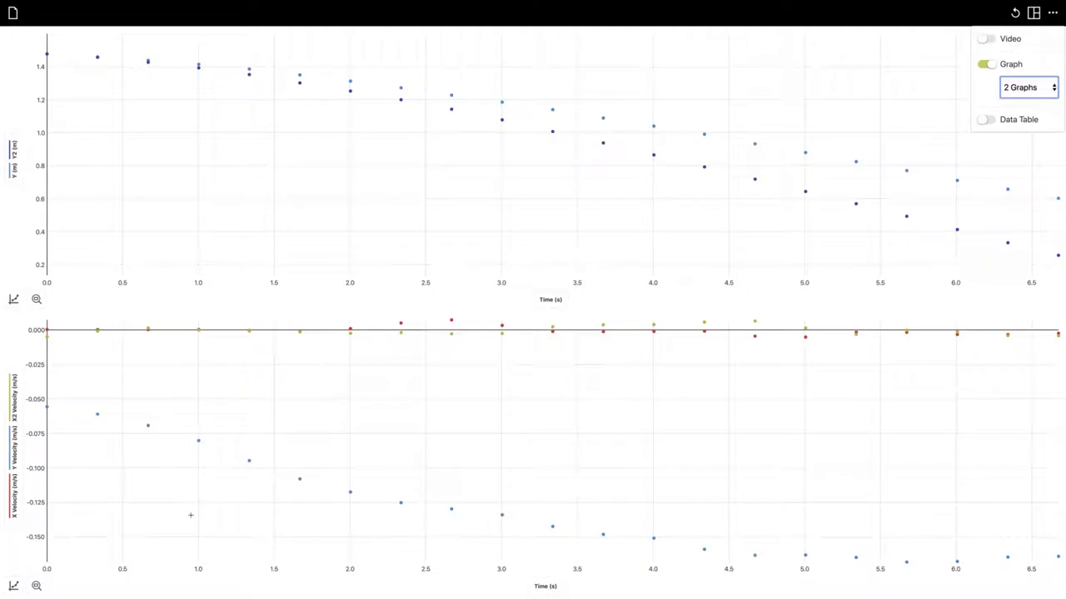
Step: Make the lower graph plot only Y Velocity and Y2 Velocity, removing X and X2 Velocity
left_click(14, 441)
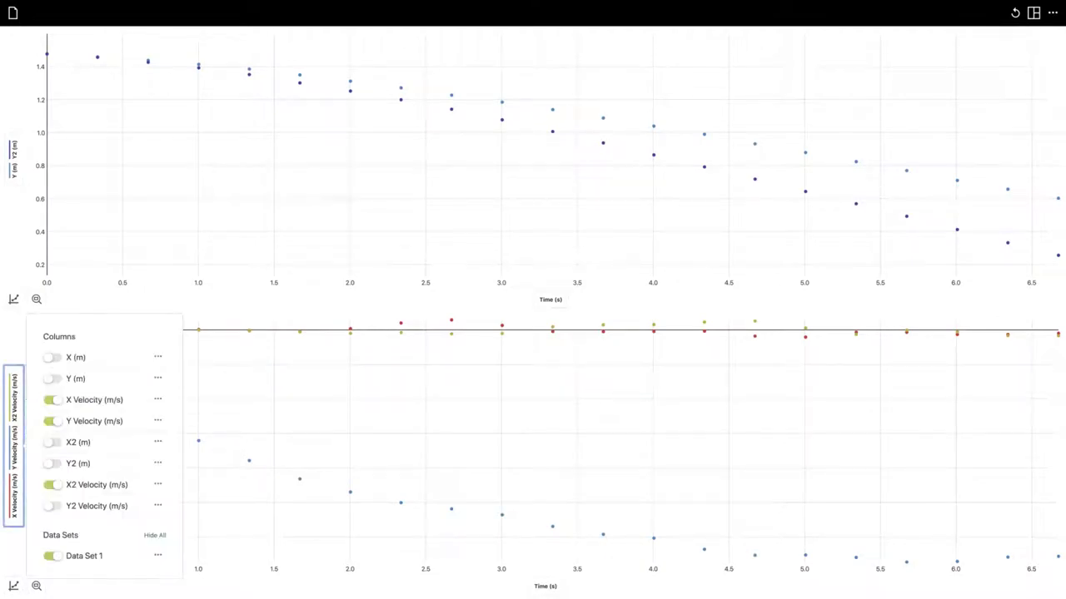
left_click(55, 421)
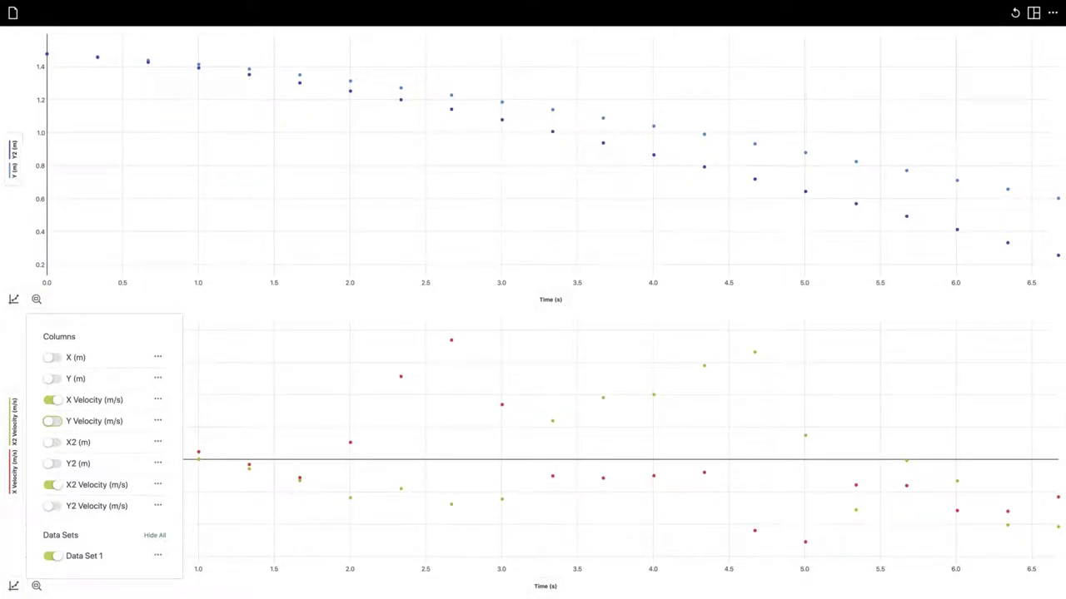
left_click(51, 422)
left_click(51, 400)
left_click(52, 485)
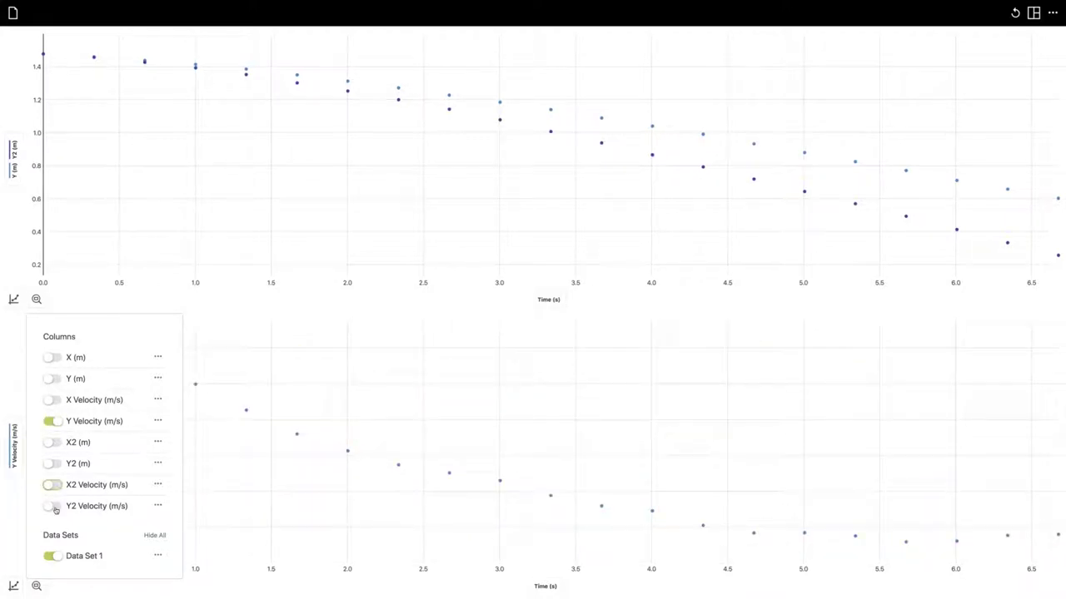
left_click(54, 506)
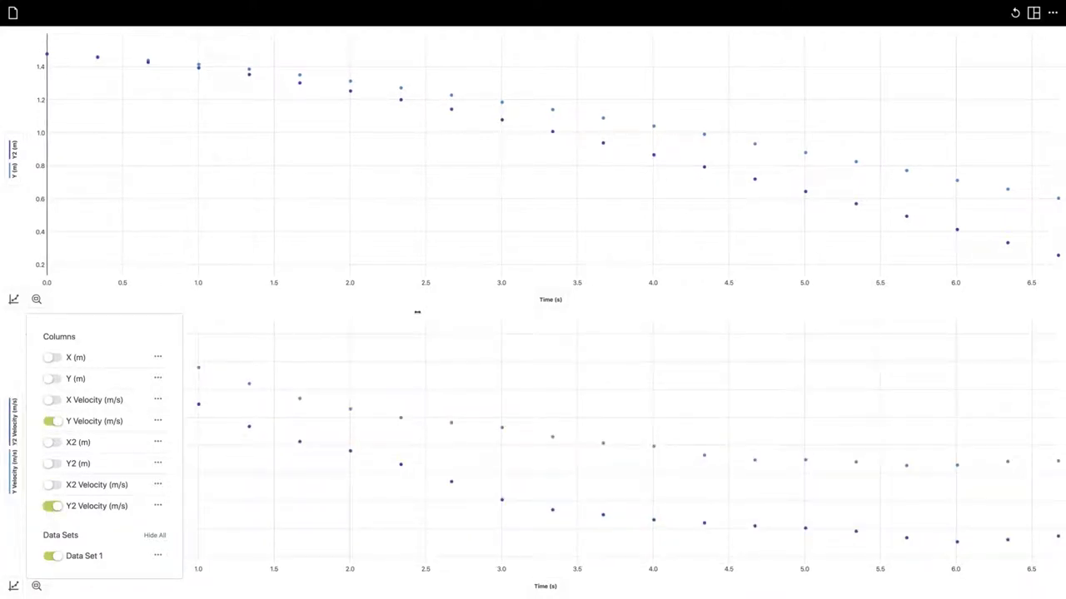
left_click(417, 312)
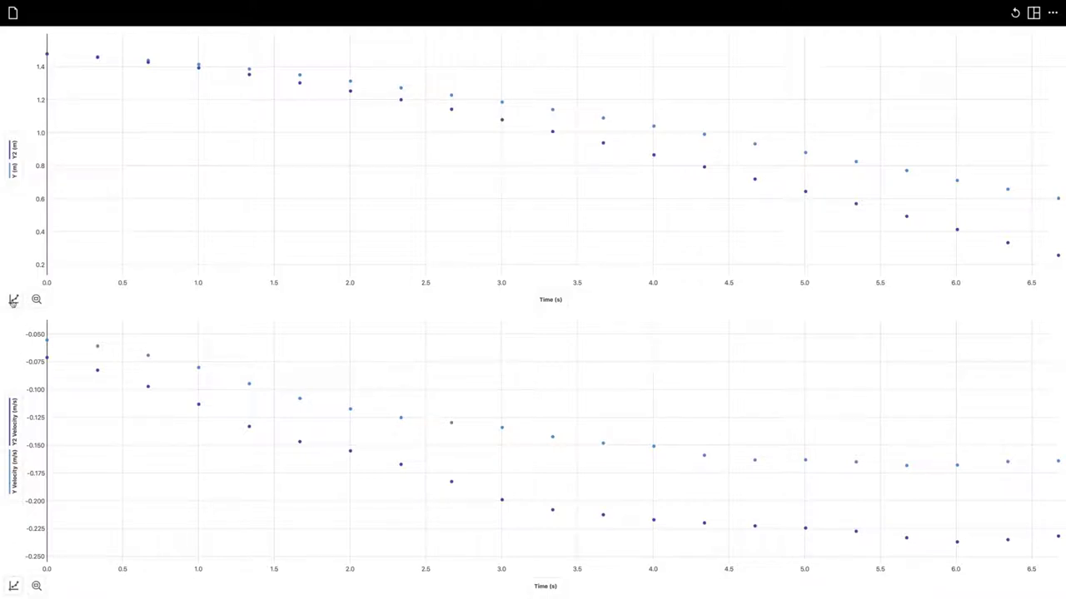
Step: Set the upper position graph's Appearance to Both and its y-axis Scaling to Always Show 0
left_click(13, 299)
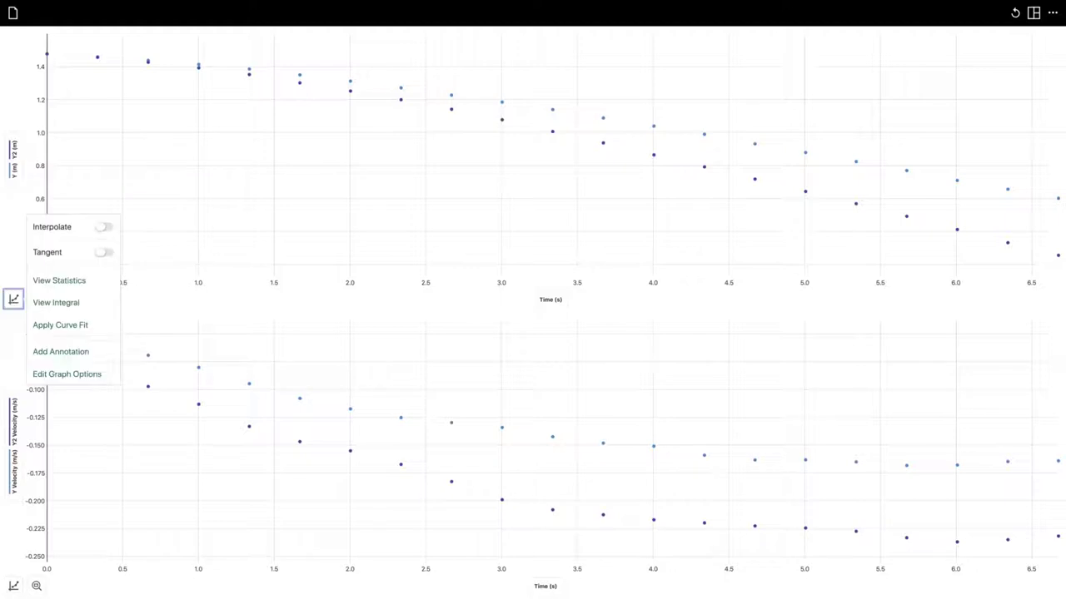
left_click(61, 375)
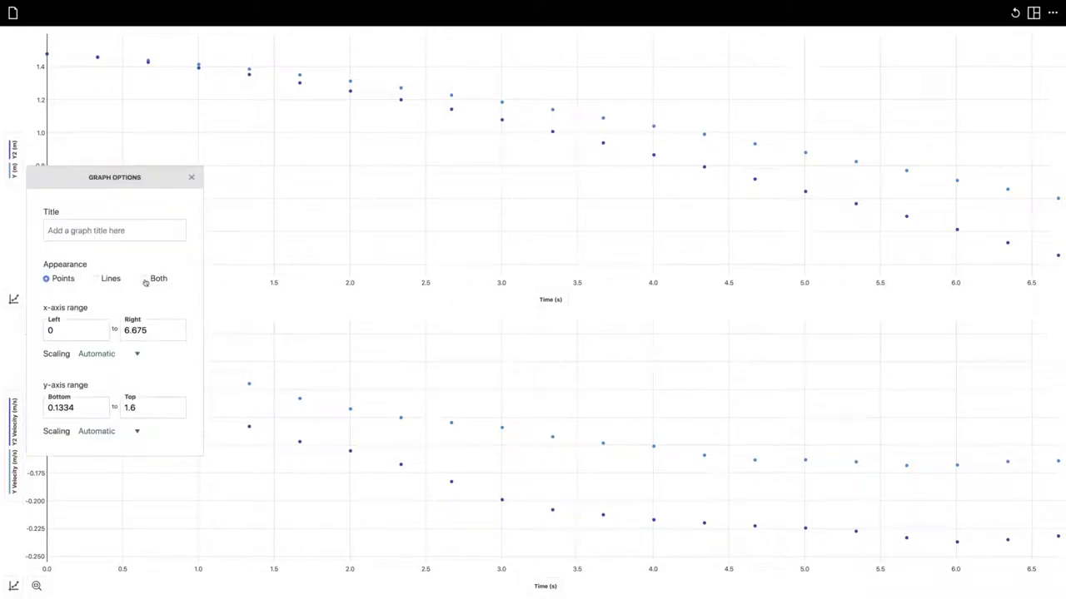
left_click(145, 280)
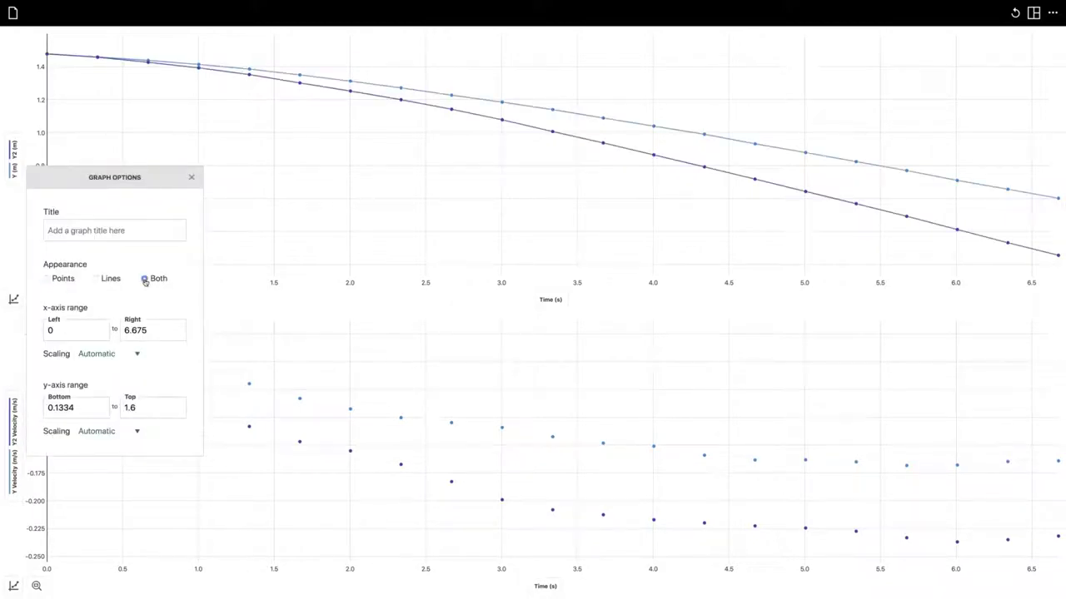
left_click(99, 411)
left_click(138, 432)
left_click(131, 444)
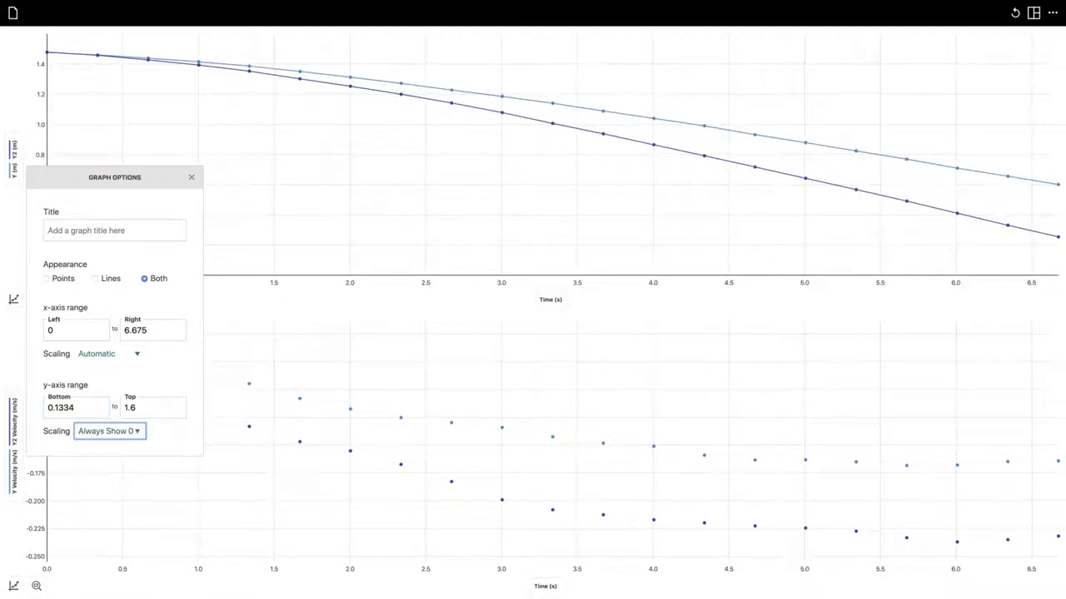
left_click(192, 179)
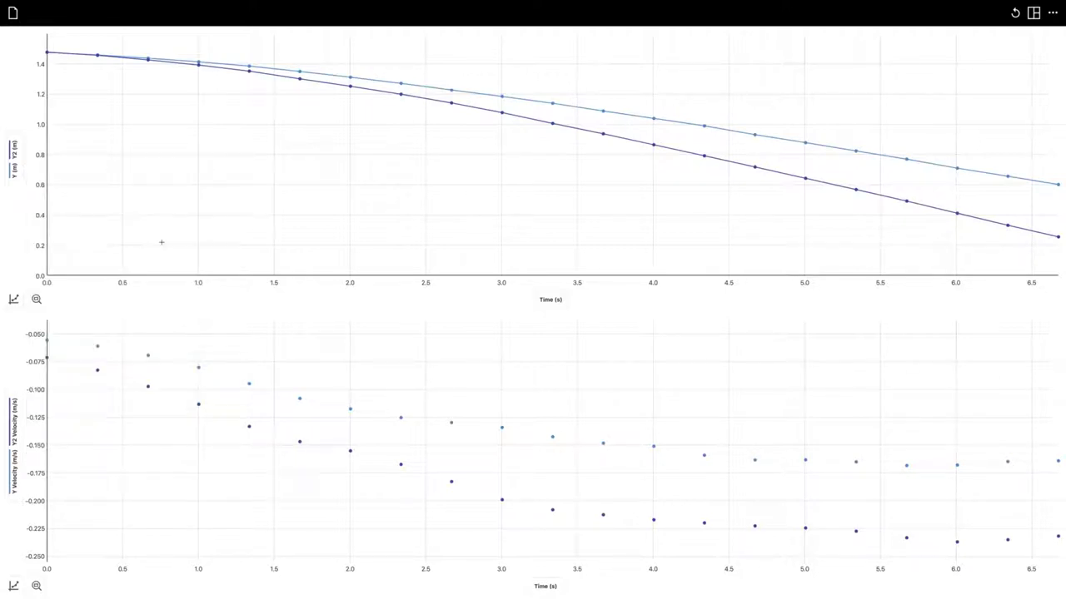
Step: Give the lower velocity graph Both appearance and Always Show 0 y-axis scaling
left_click(13, 588)
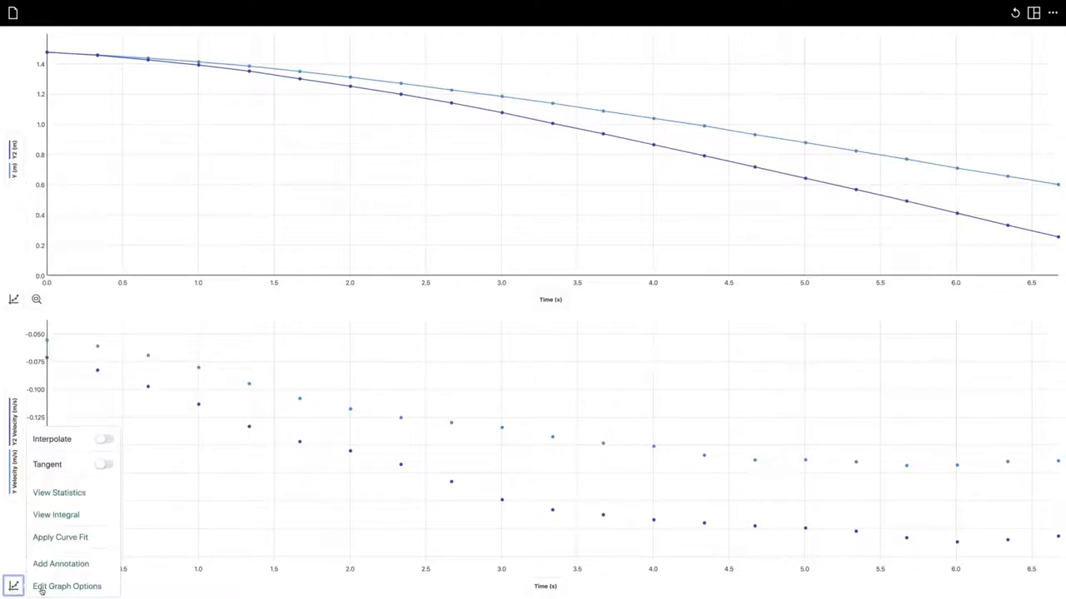
left_click(66, 583)
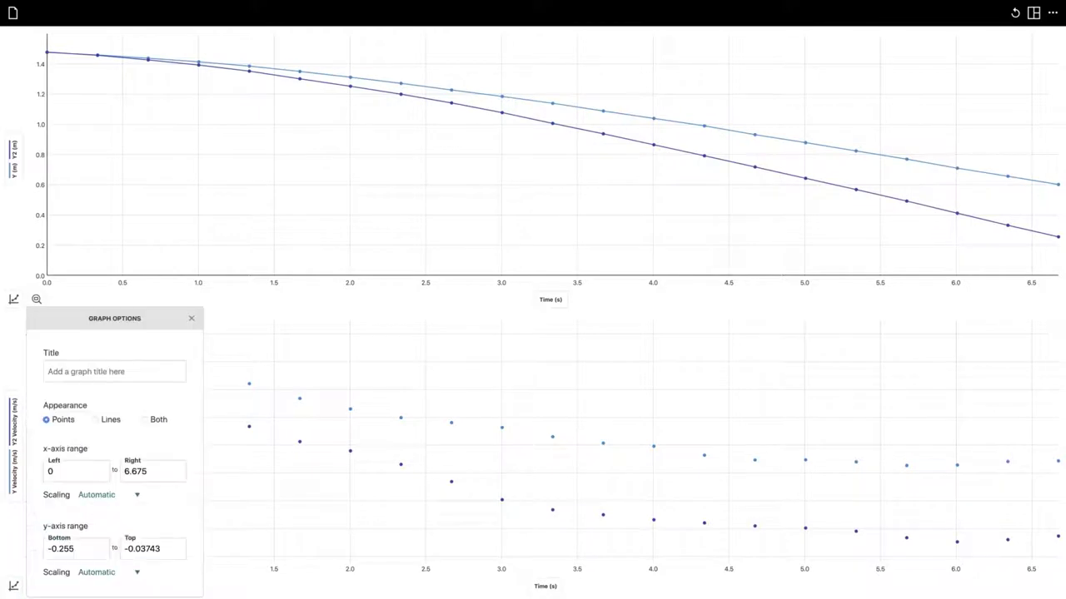
left_click(152, 420)
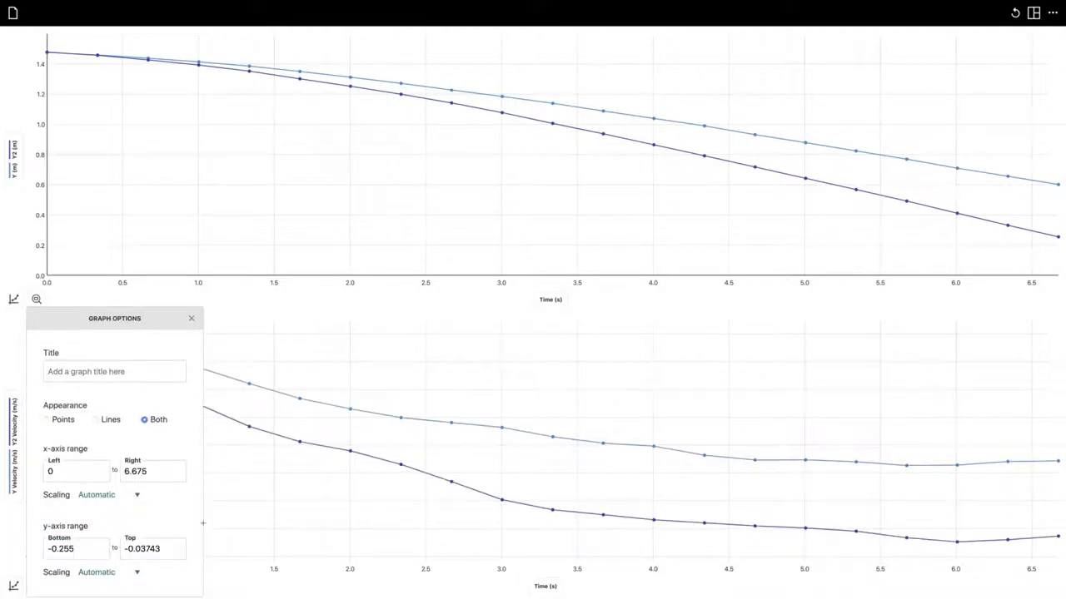
left_click(138, 574)
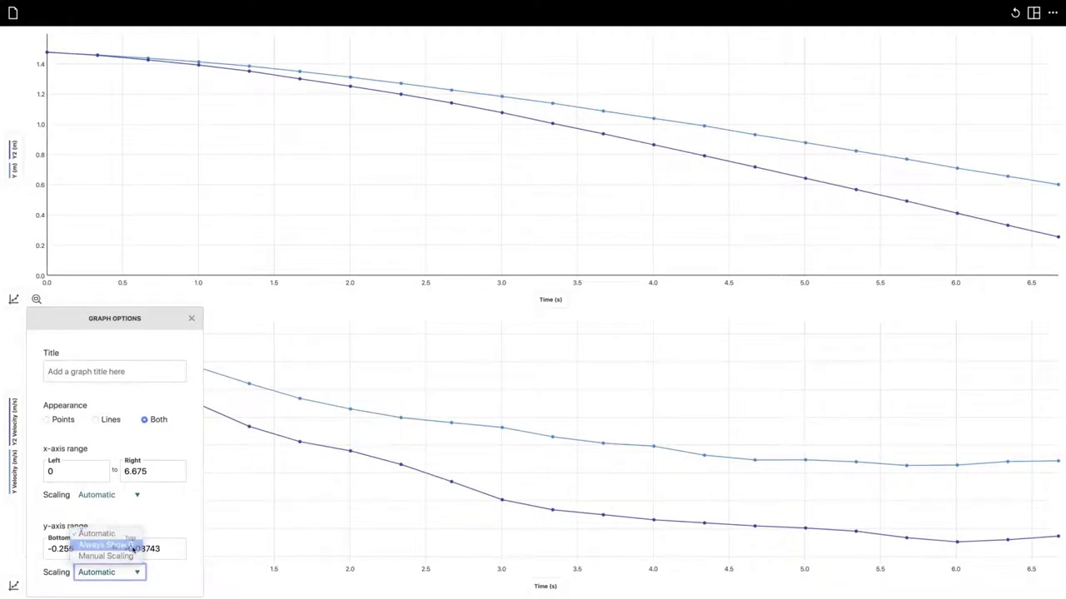
left_click(131, 546)
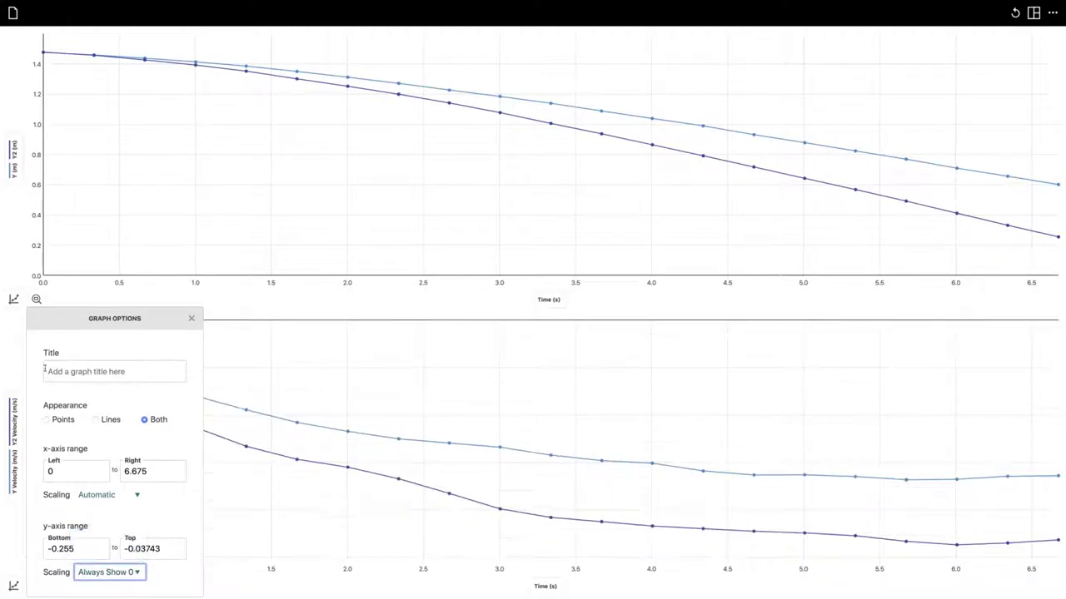
left_click(192, 320)
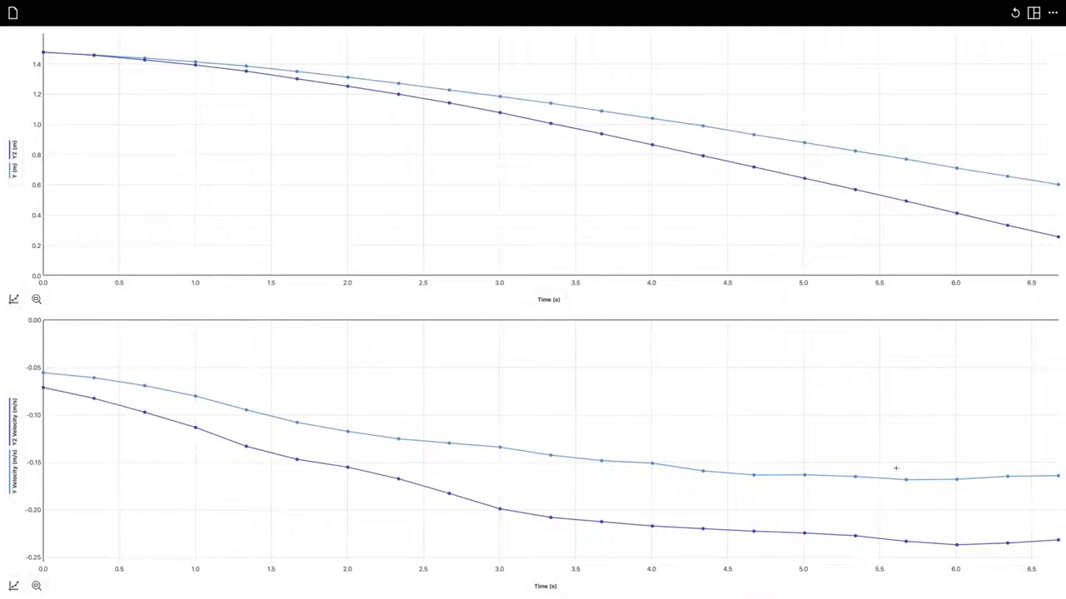
Step: View velocity statistics for 5.67–6.68 s, with means of −0.166 m/s and −0.234 m/s
left_click_drag(906, 466, 1059, 466)
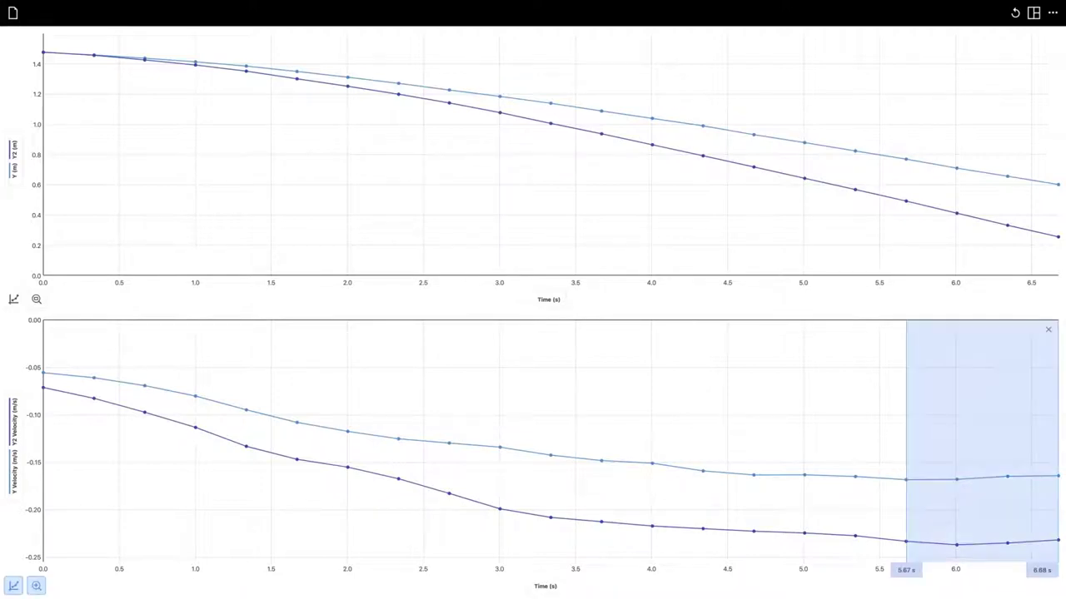
left_click(13, 588)
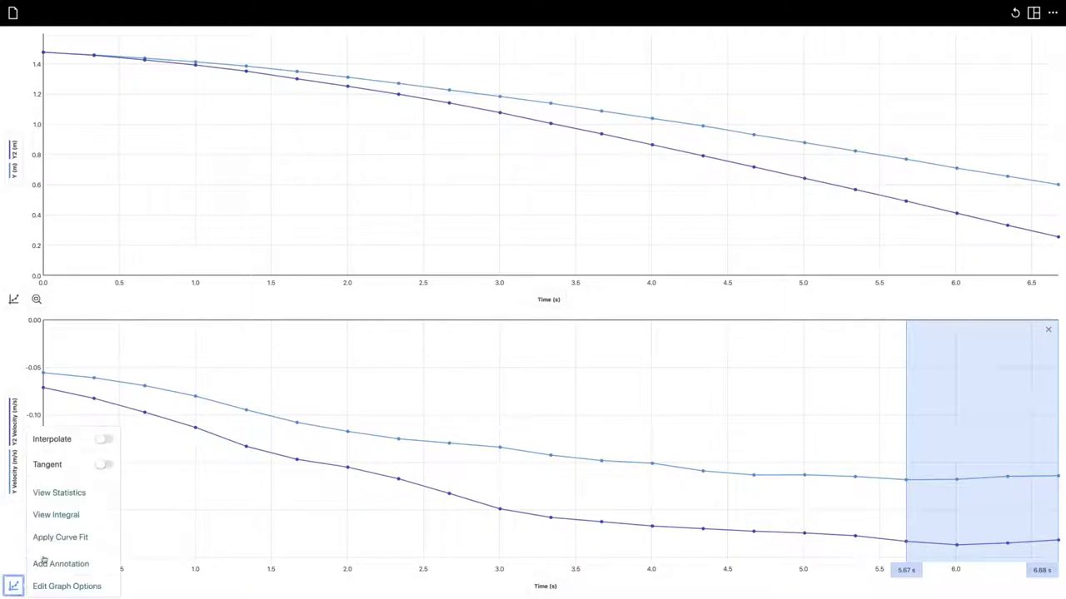
left_click(64, 499)
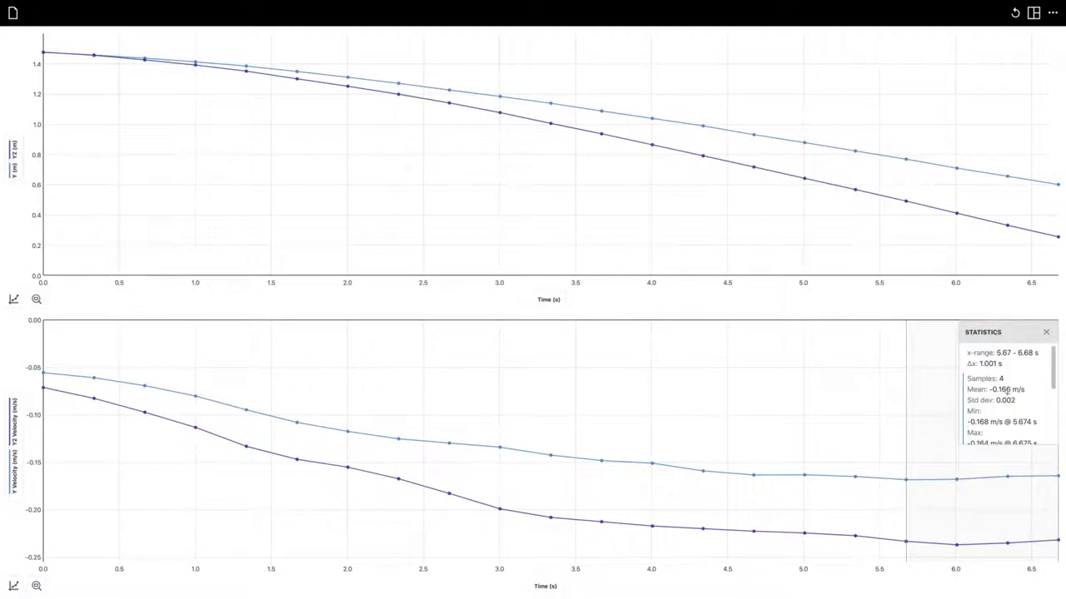
scroll(1007, 409, "down", 2)
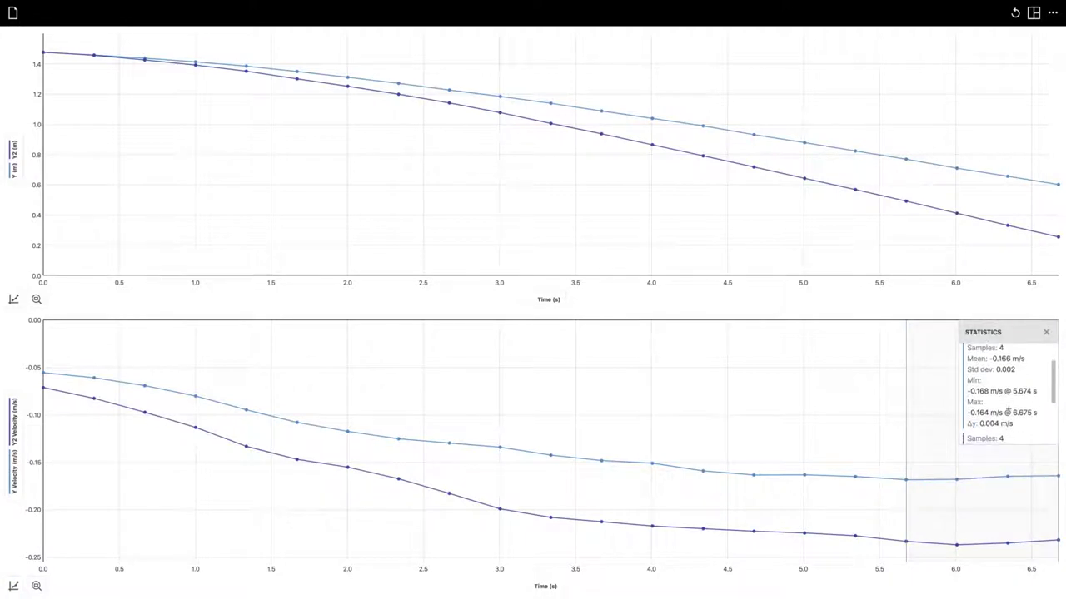
scroll(1007, 413, "up", 1)
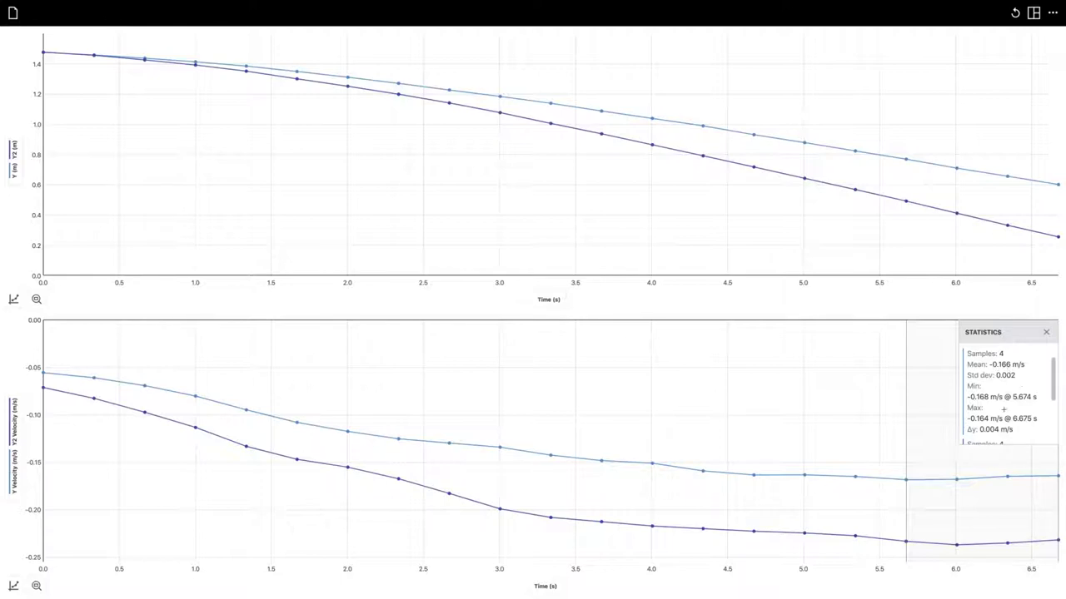
scroll(1004, 410, "down", 3)
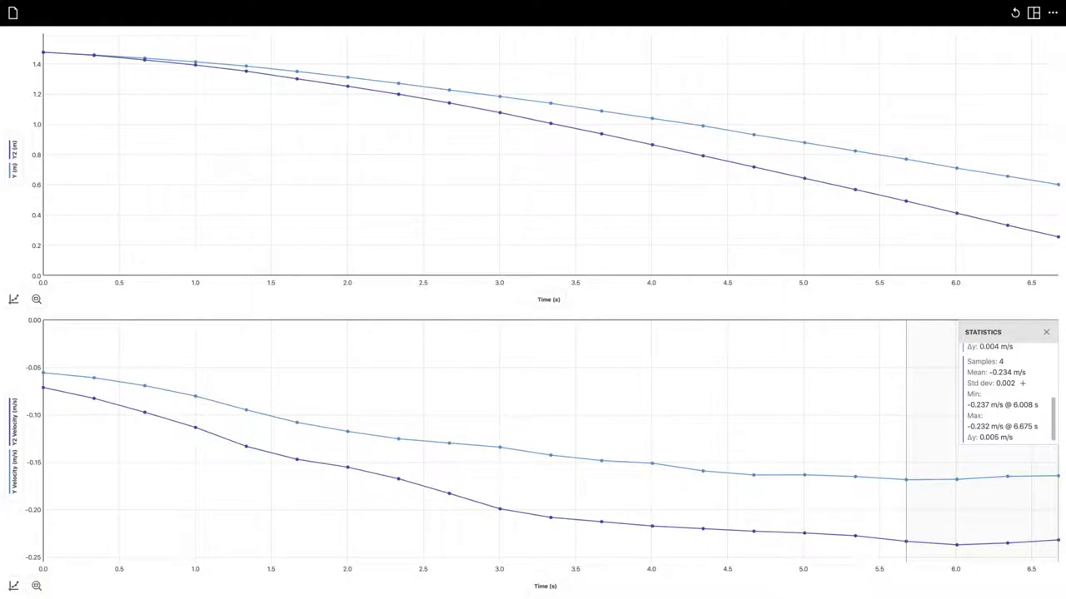
scroll(1022, 383, "up", 3)
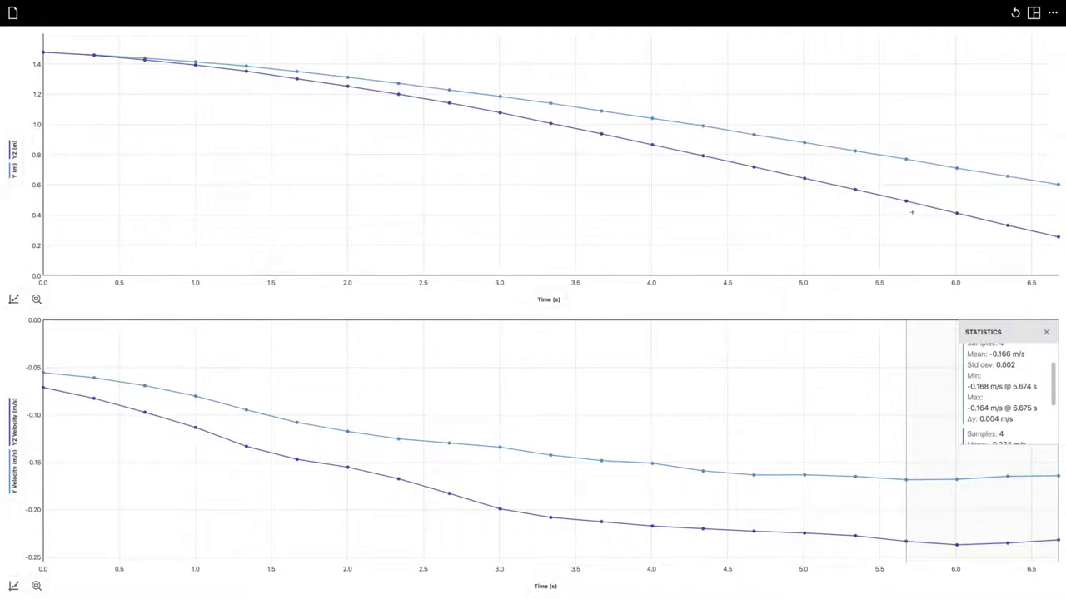
Step: Apply Linear fits over 5.67–6.68 s to both position curves, giving slopes −0.1669 and −0.2367
left_click_drag(911, 212, 1057, 231)
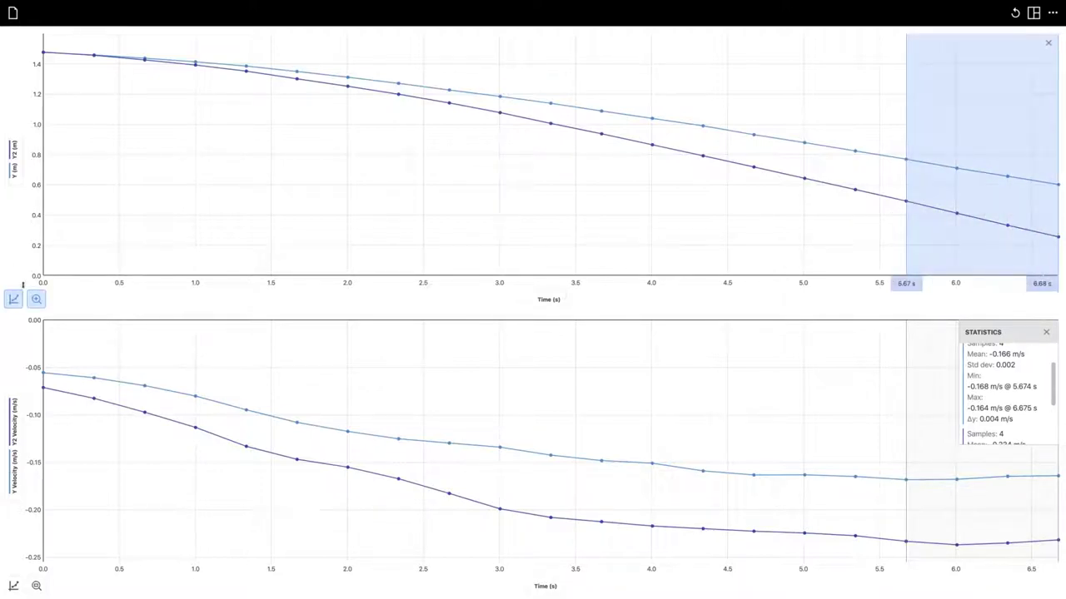
left_click(13, 299)
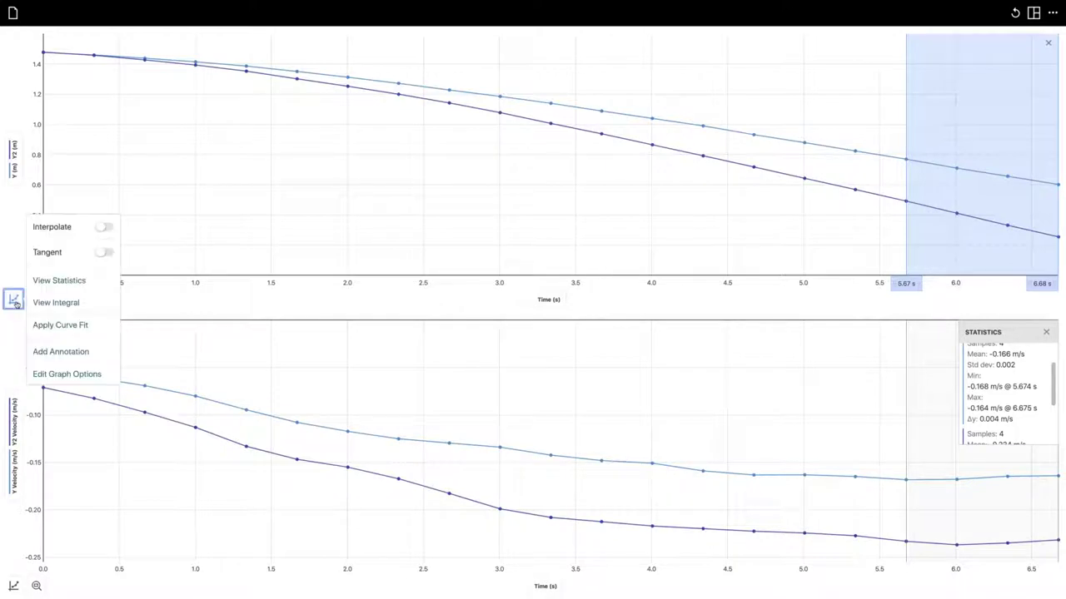
left_click(73, 326)
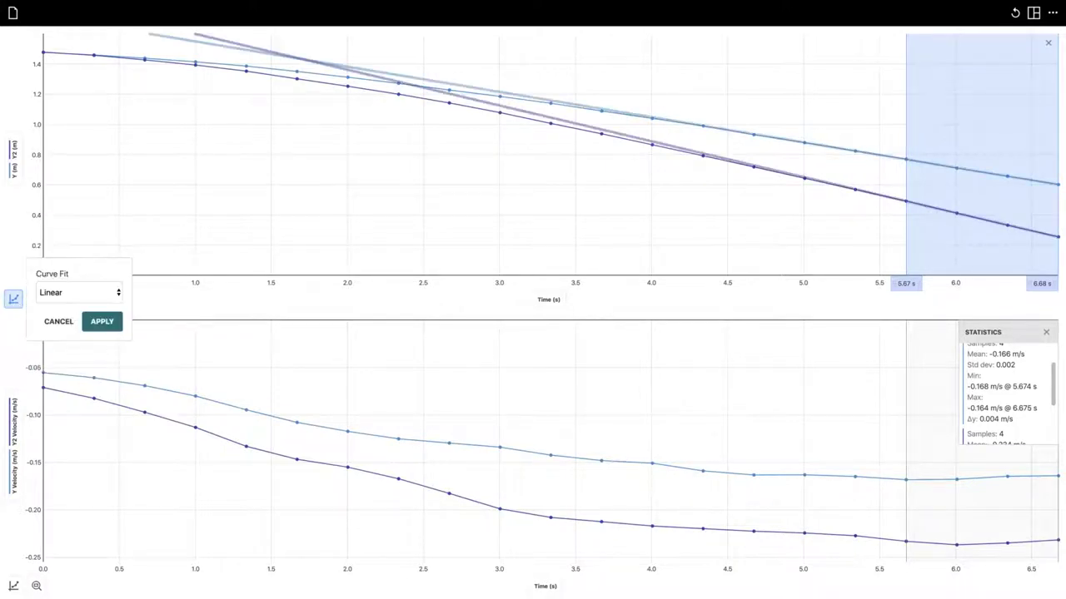
left_click(98, 293)
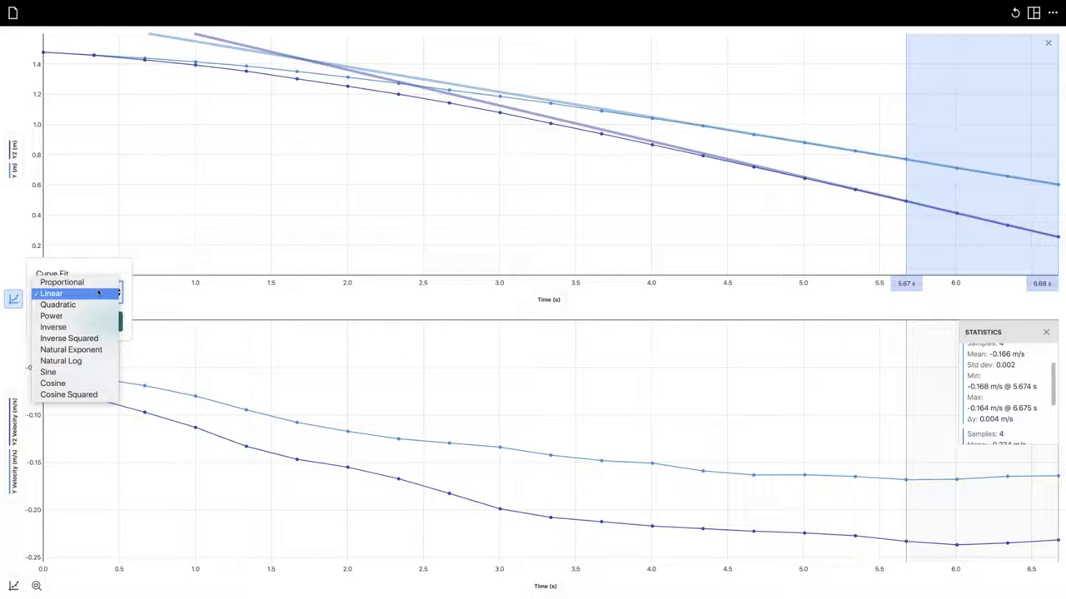
left_click(96, 295)
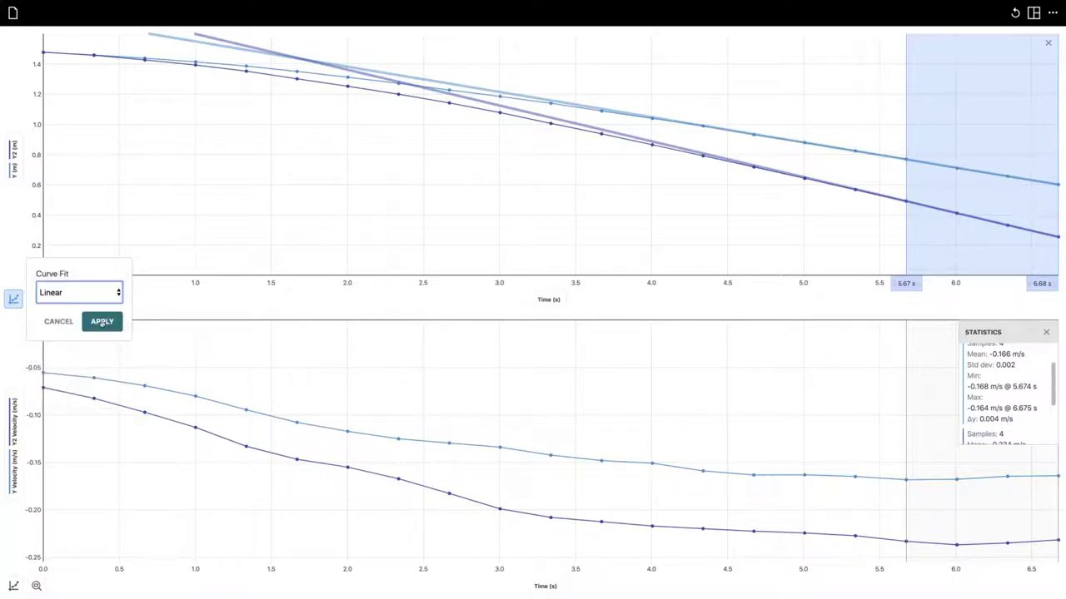
left_click(102, 322)
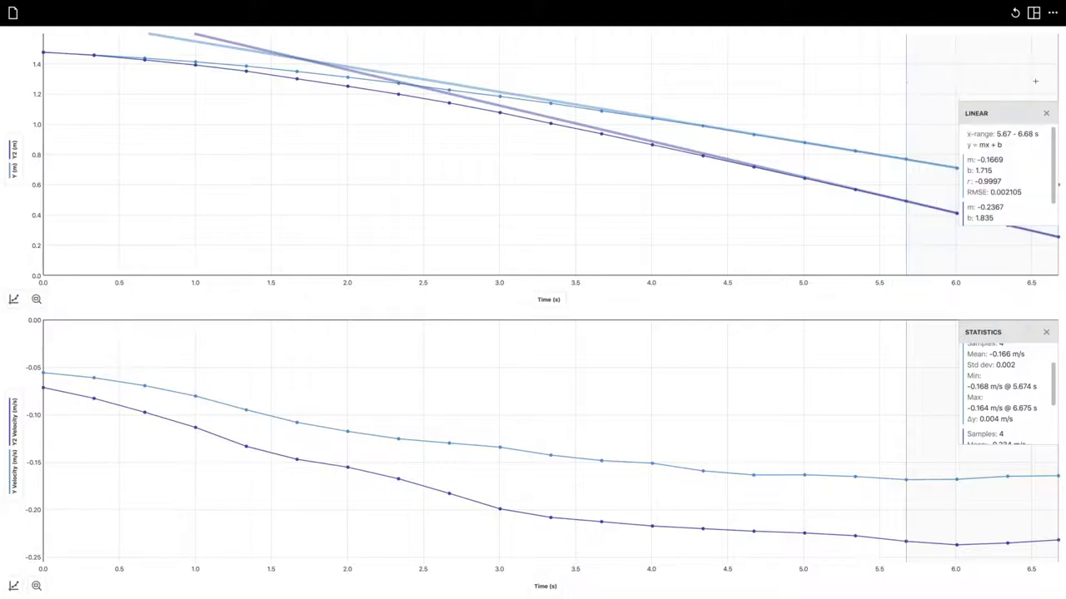
left_click_drag(1003, 37, 1003, 38)
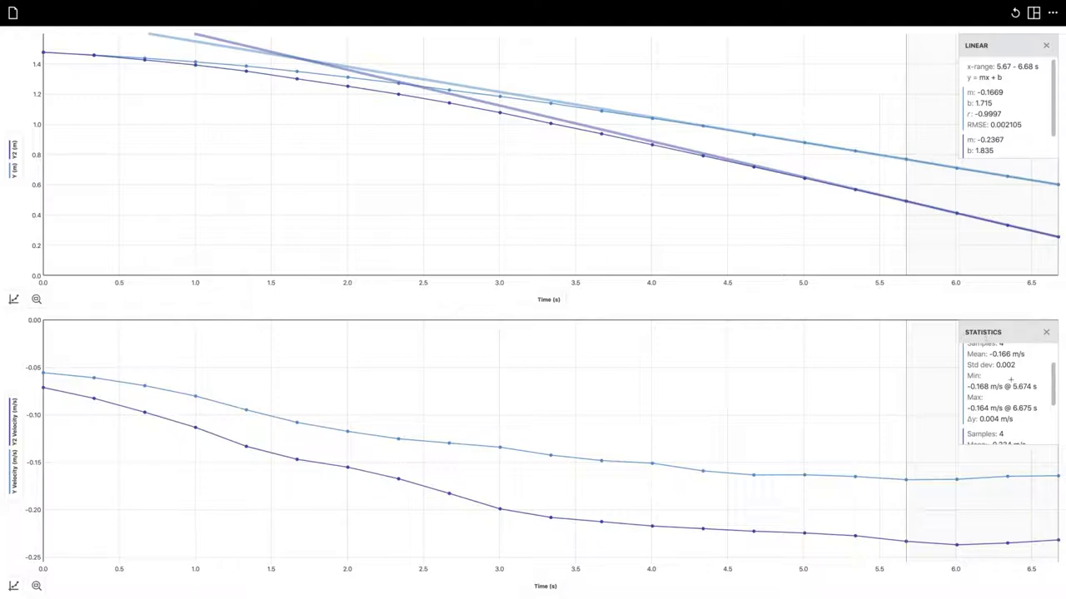
scroll(1010, 377, "up", 2)
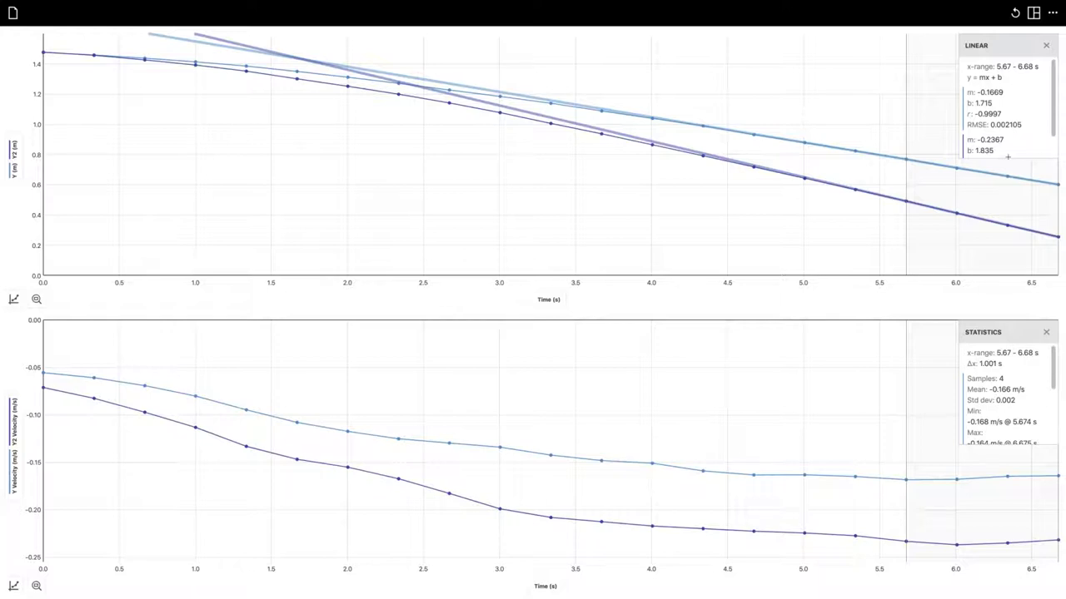
scroll(1005, 134, "down", 2)
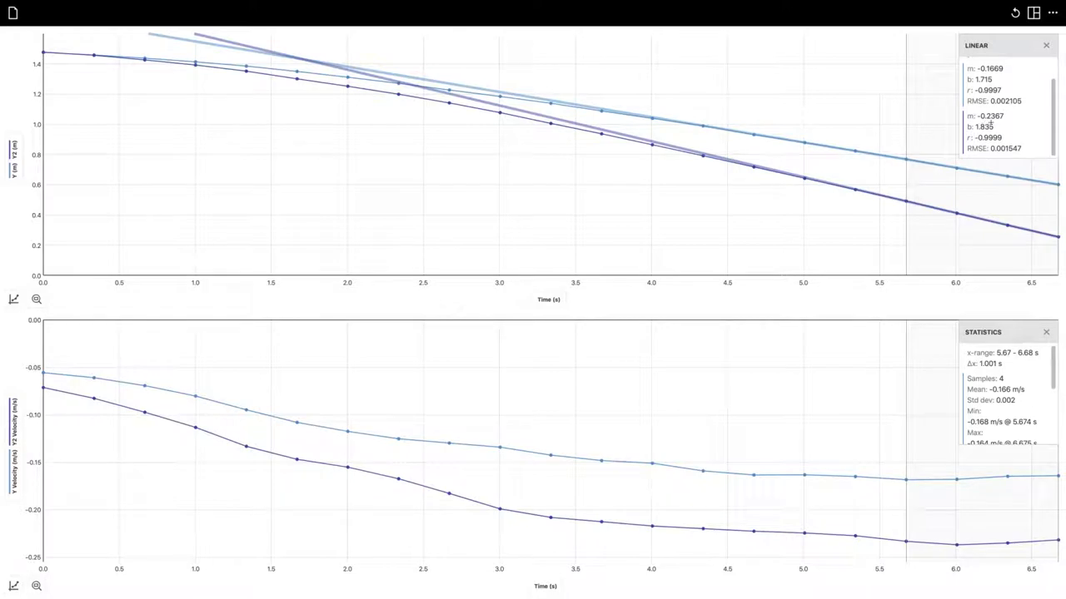
scroll(1017, 389, "down", 5)
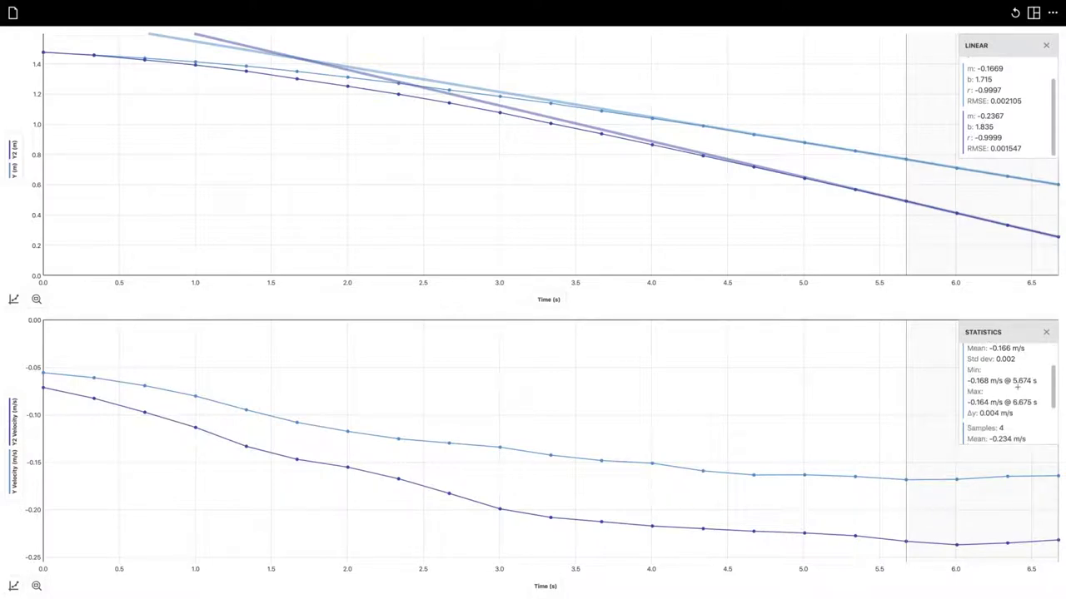
scroll(1011, 390, "down", 1)
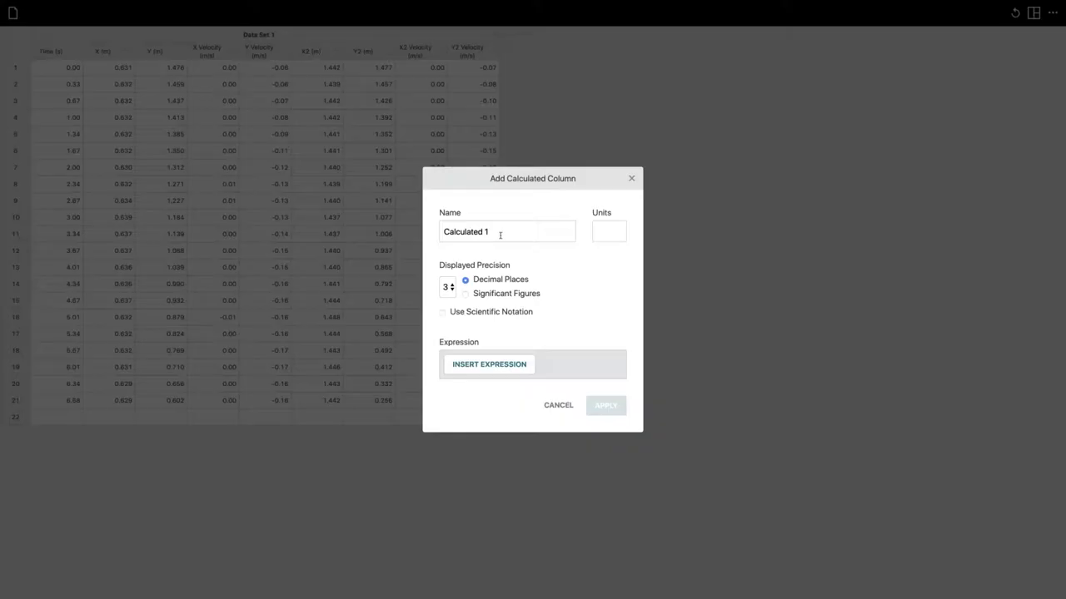
Step: Name the new calculated column 'Y Acceleration' and set its units to m/s/s
left_click_drag(501, 235, 446, 240)
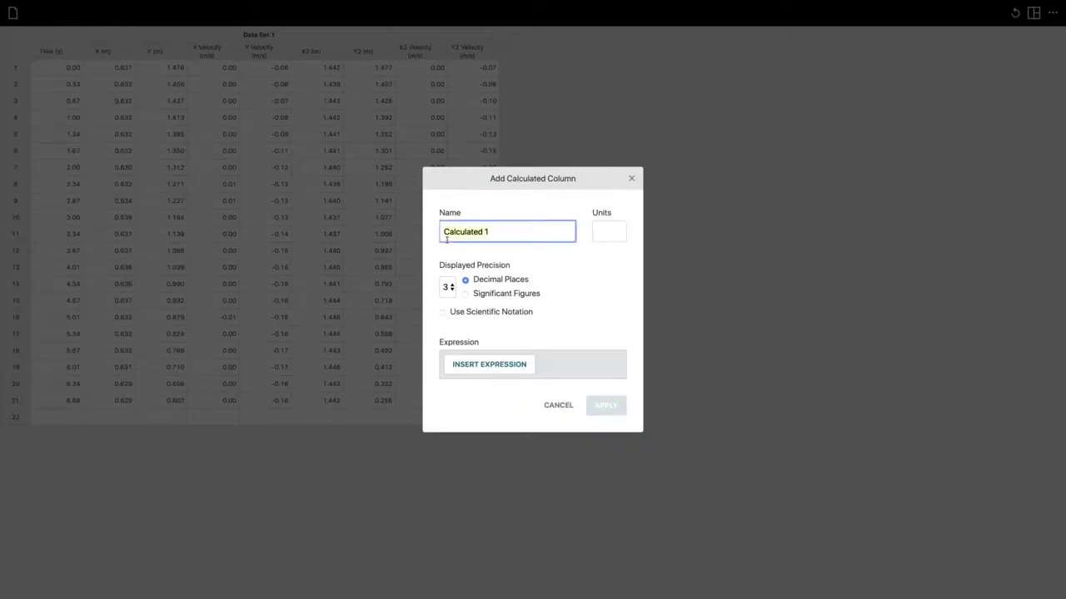
type("Y Acceleration")
key("Tab")
type("m/s/s/")
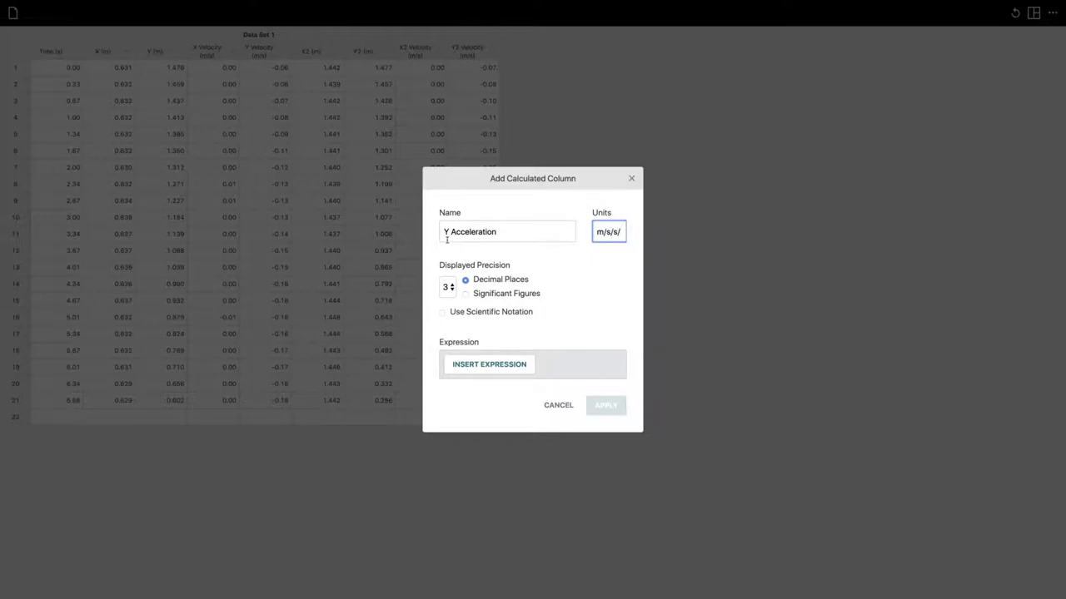
key("BackSpace")
left_click(491, 368)
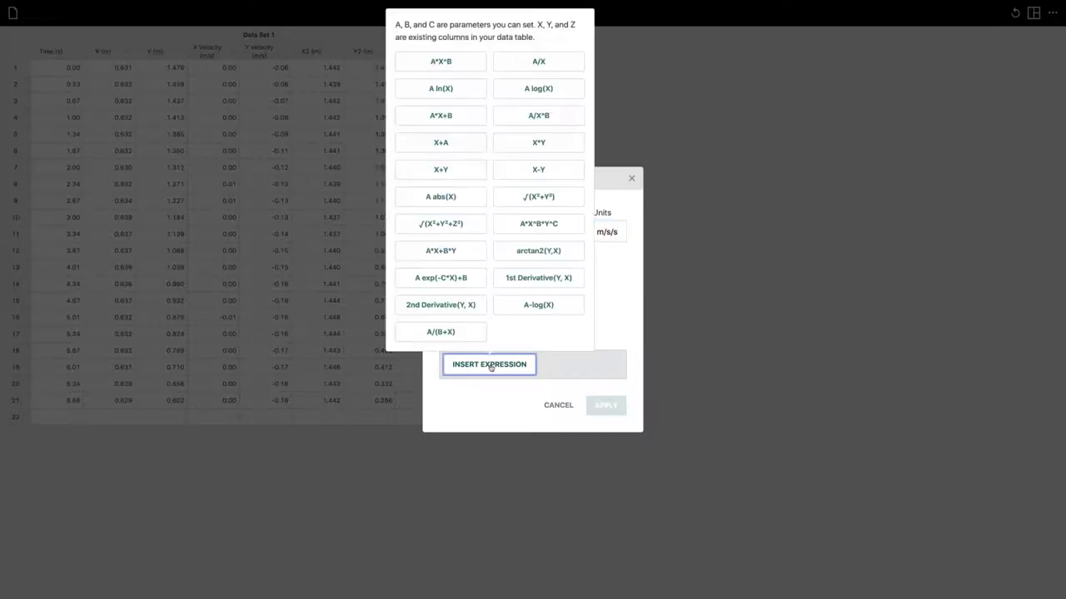
Step: Define Y Acceleration as the 1st Derivative of Y Velocity over Time and apply it
left_click(537, 278)
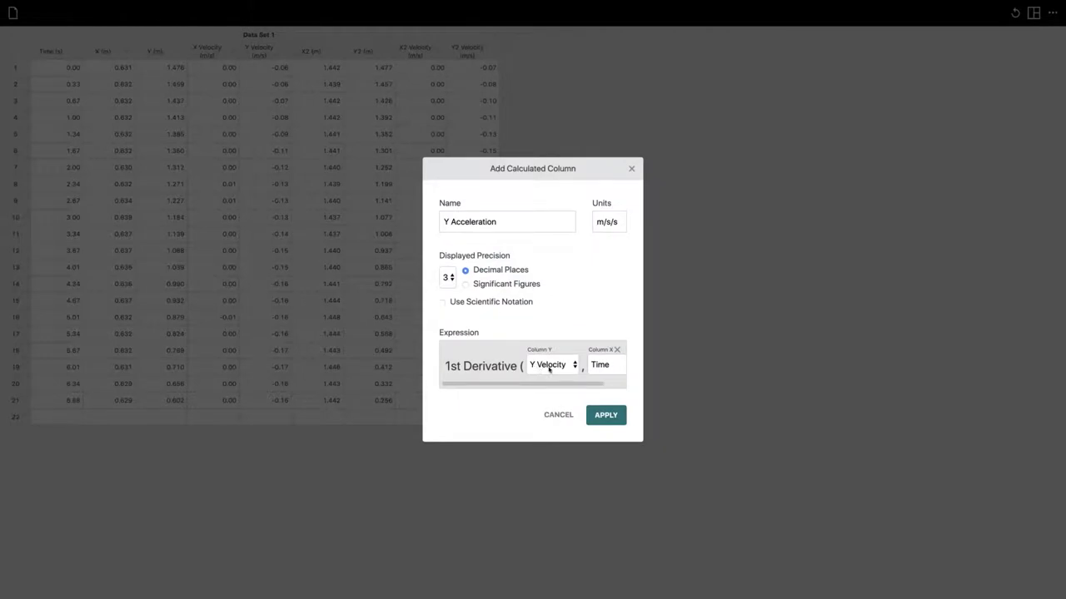
scroll(549, 369, "right", 2)
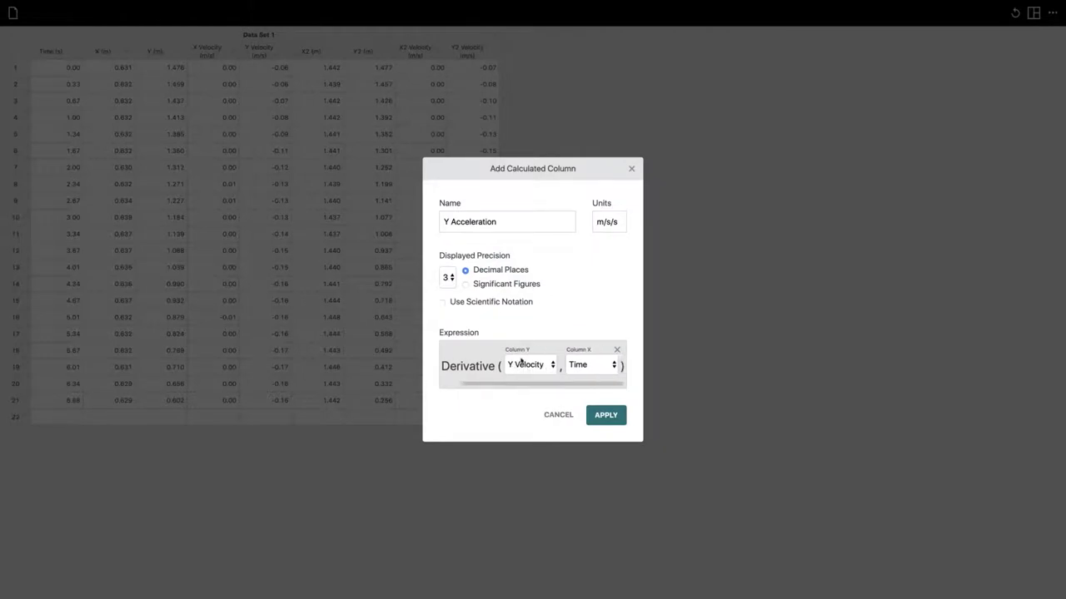
left_click(605, 416)
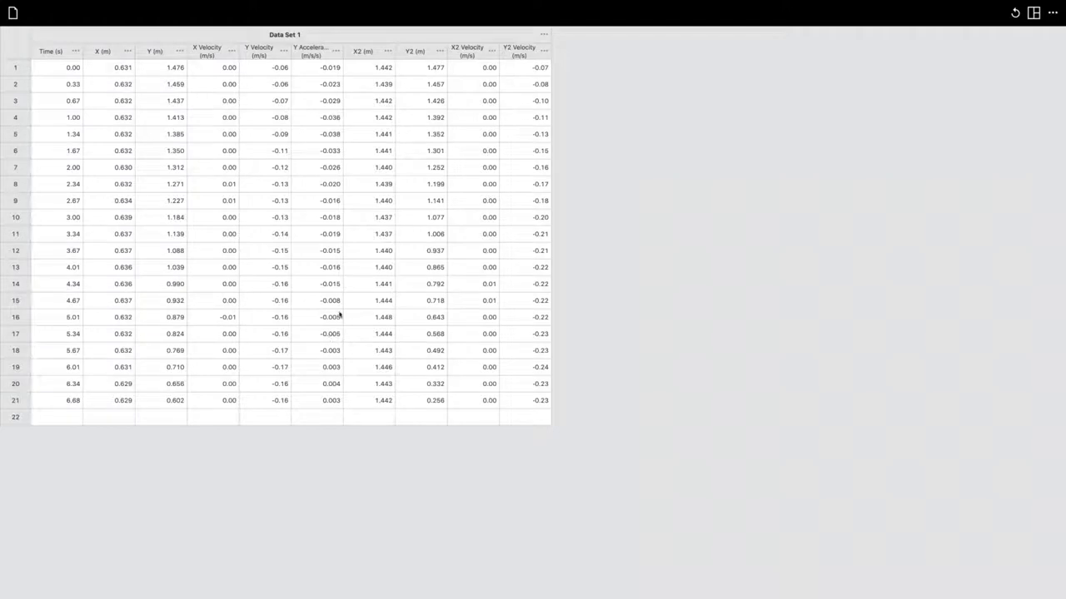
Step: Add a calculated column 'Y2 Acceleration' in m/s/s defined as 1st Derivative(Y2 Velocity, Time)
left_click(544, 52)
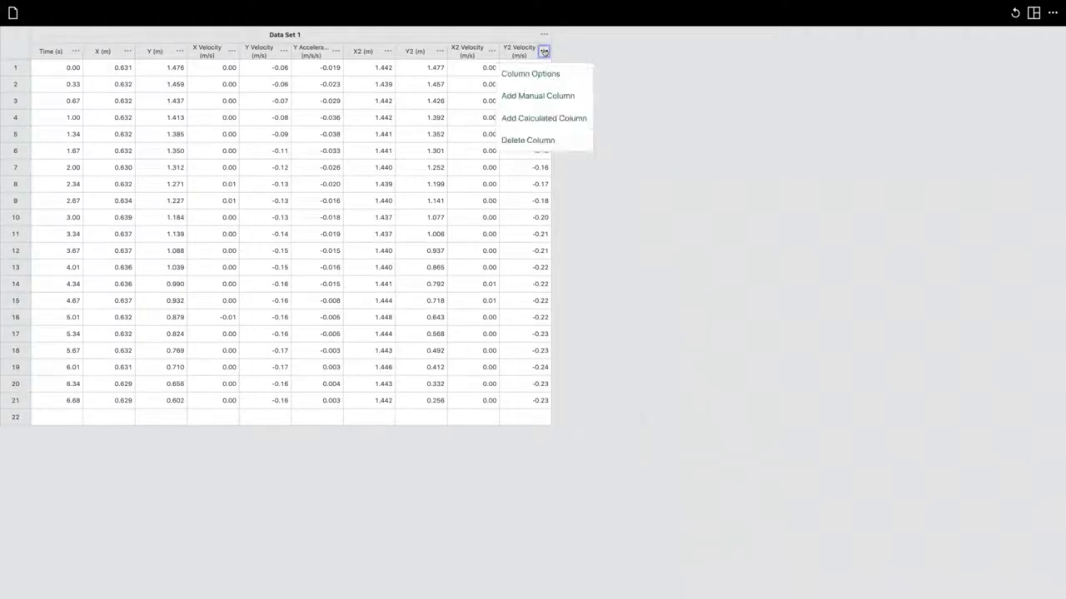
left_click(546, 119)
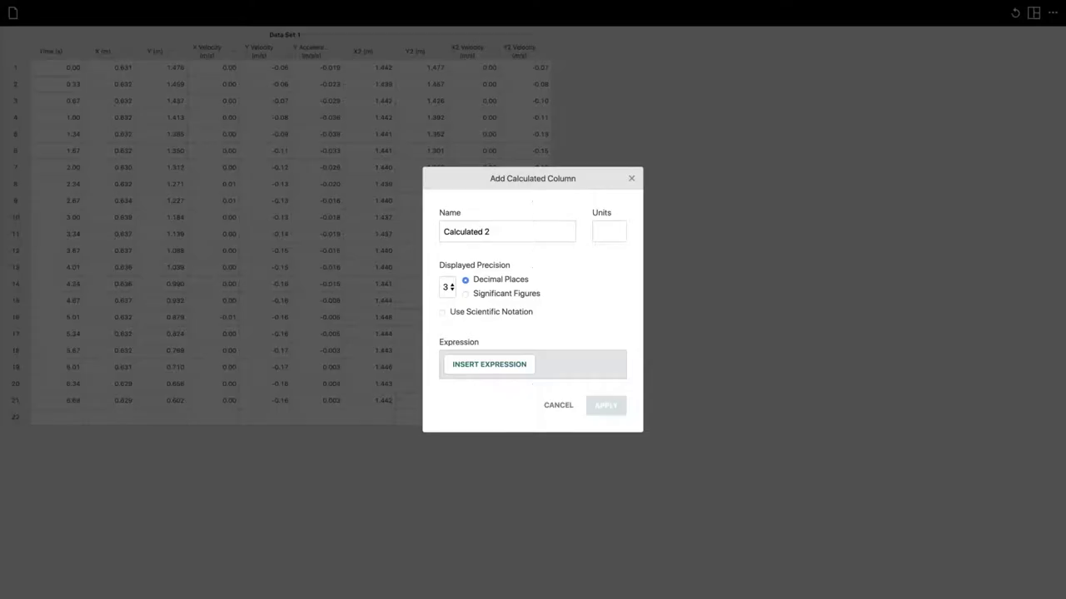
left_click(486, 231)
type("Y2")
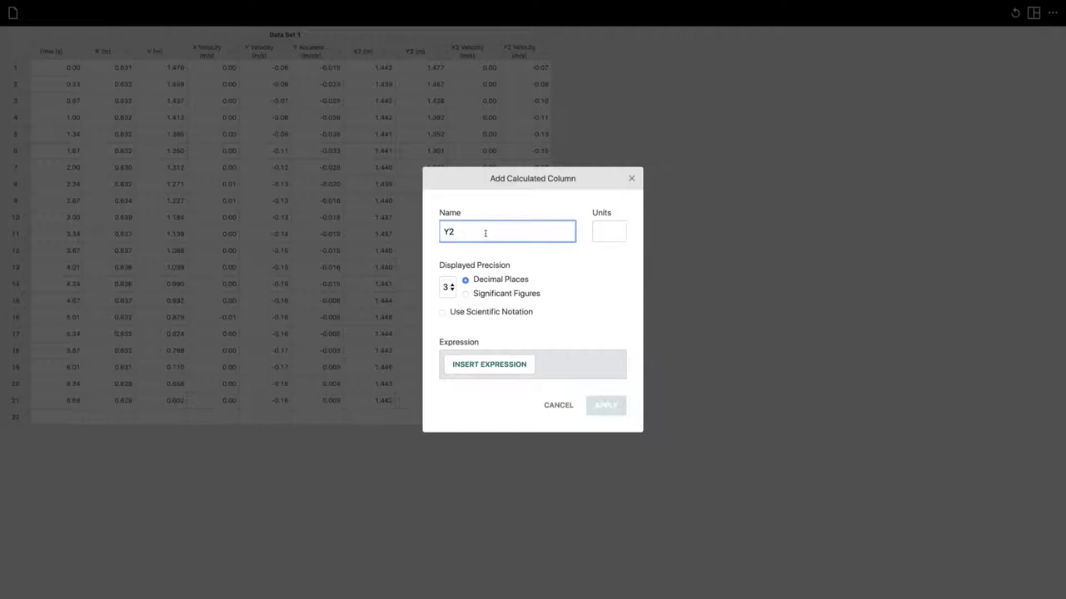
type(" Acceleration")
left_click(601, 235)
type("m/s/s")
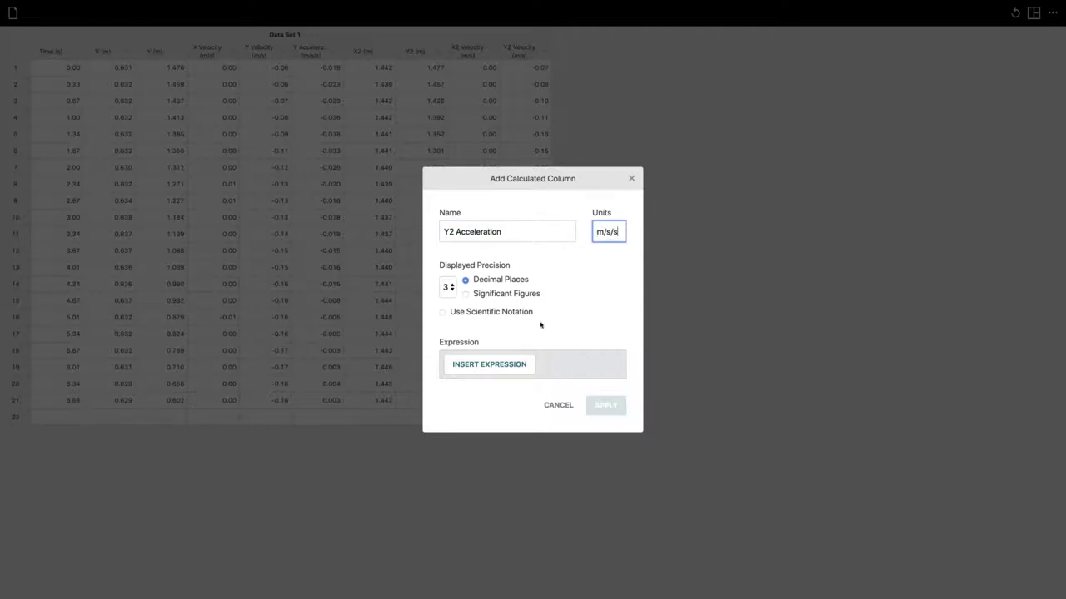
left_click(509, 365)
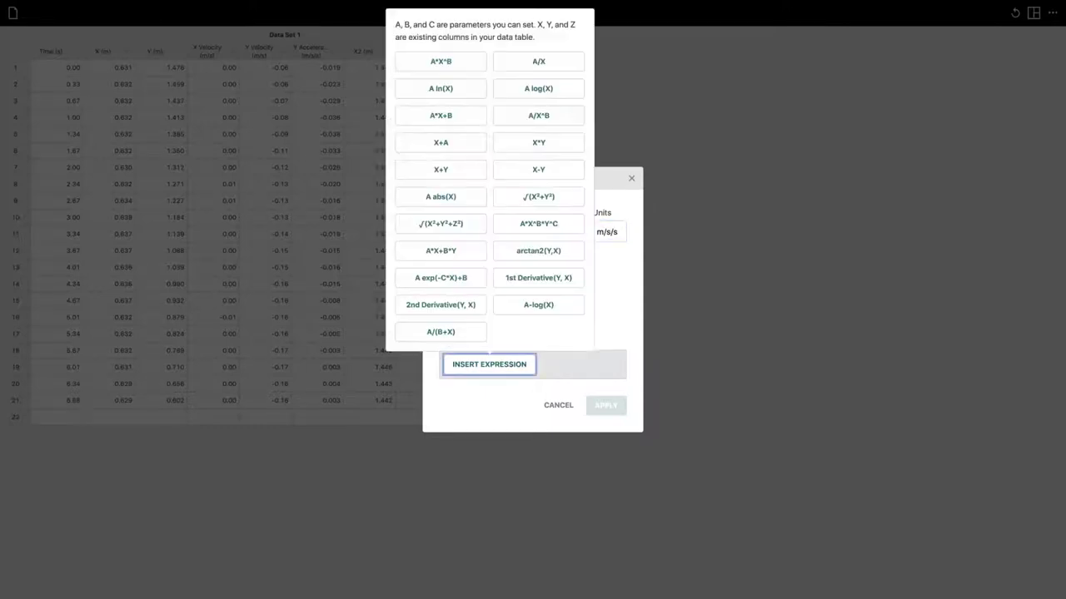
left_click(539, 277)
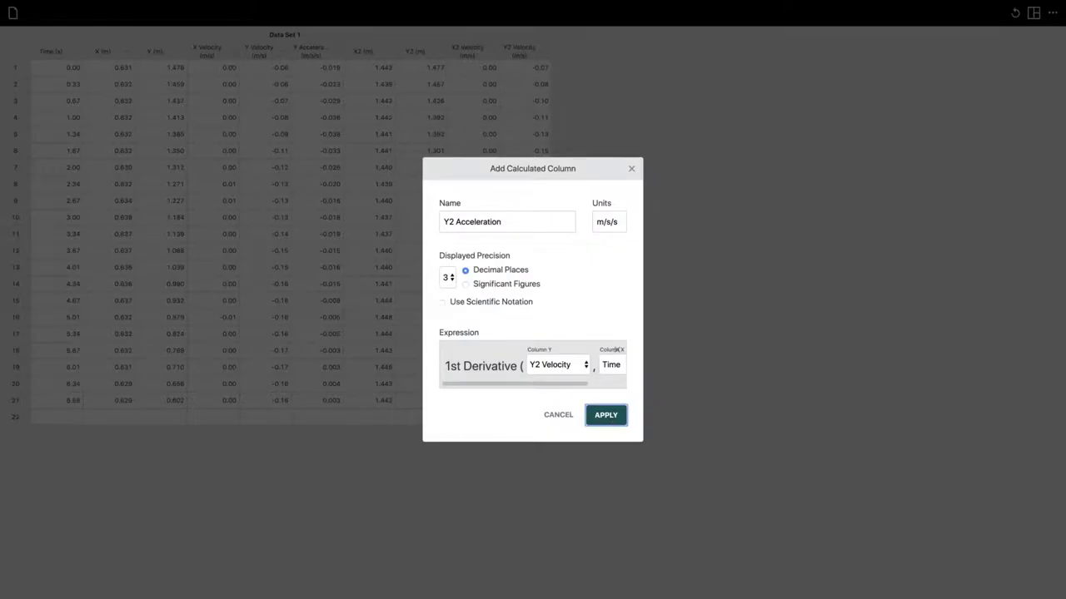
key("Return")
Step: Switch the pane layout to Graph on and Data Table off, keeping the graph count unchanged
left_click(1033, 12)
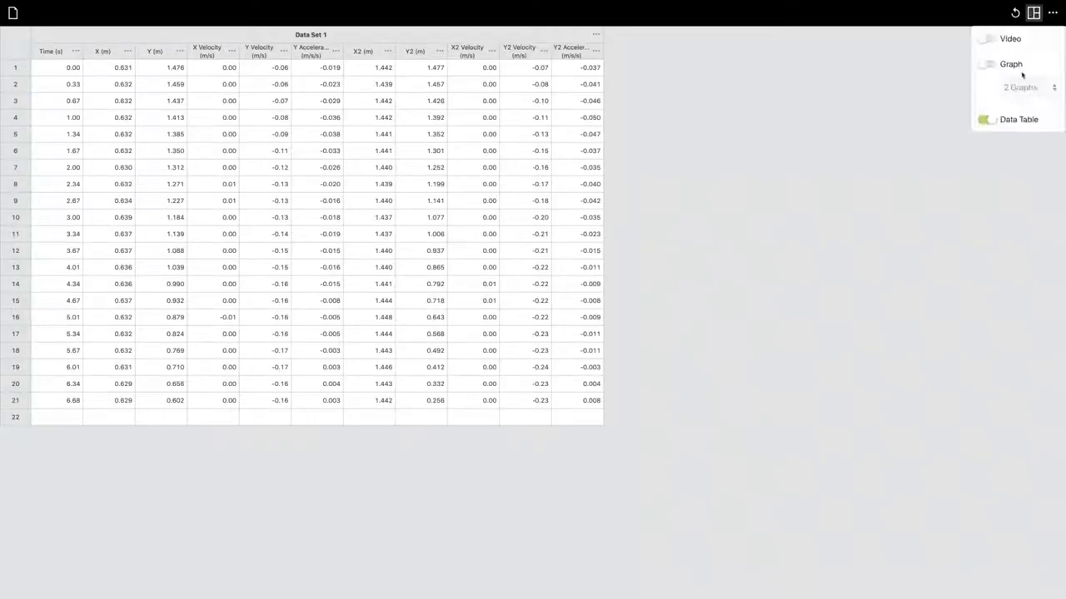
left_click(987, 64)
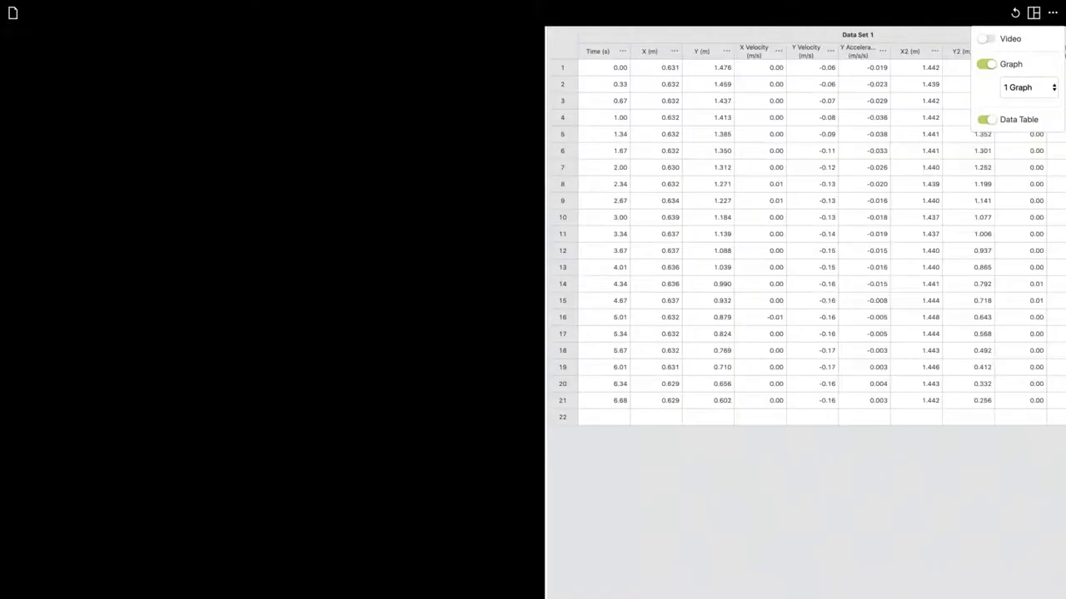
left_click(1026, 89)
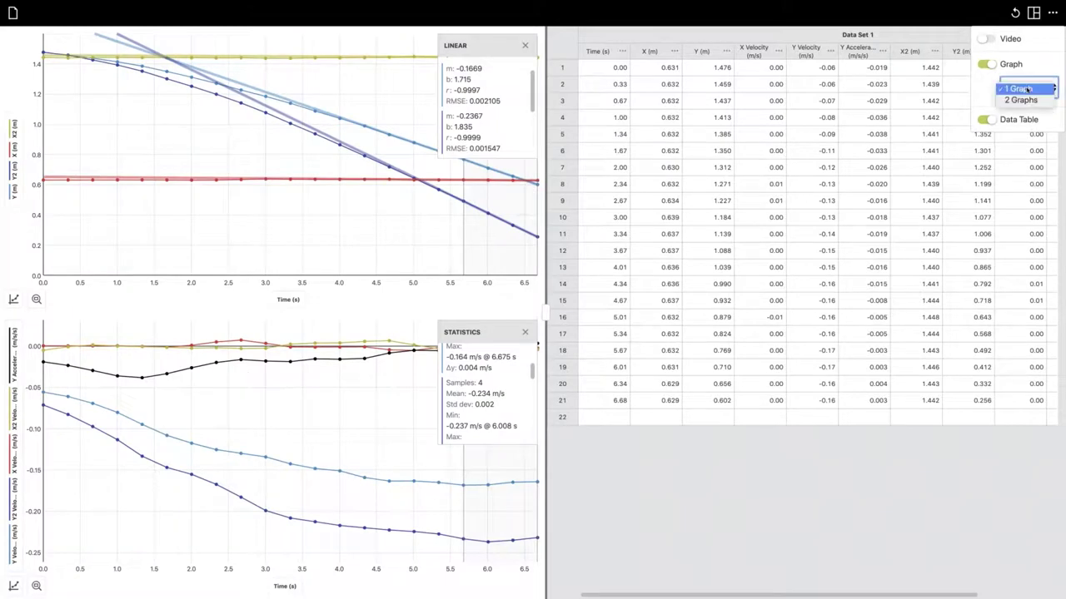
left_click(1026, 88)
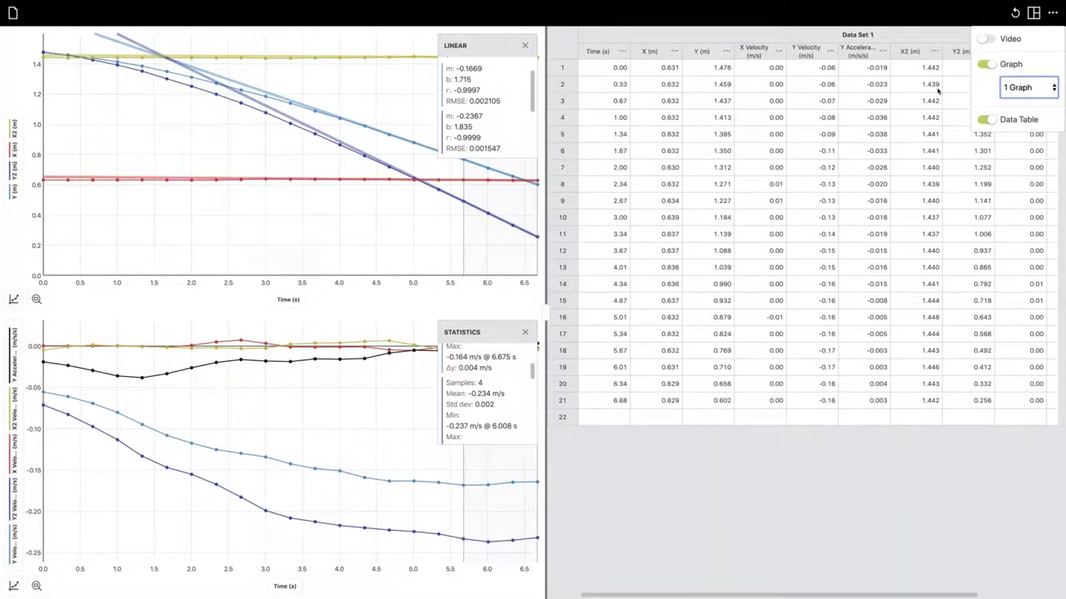
left_click(993, 122)
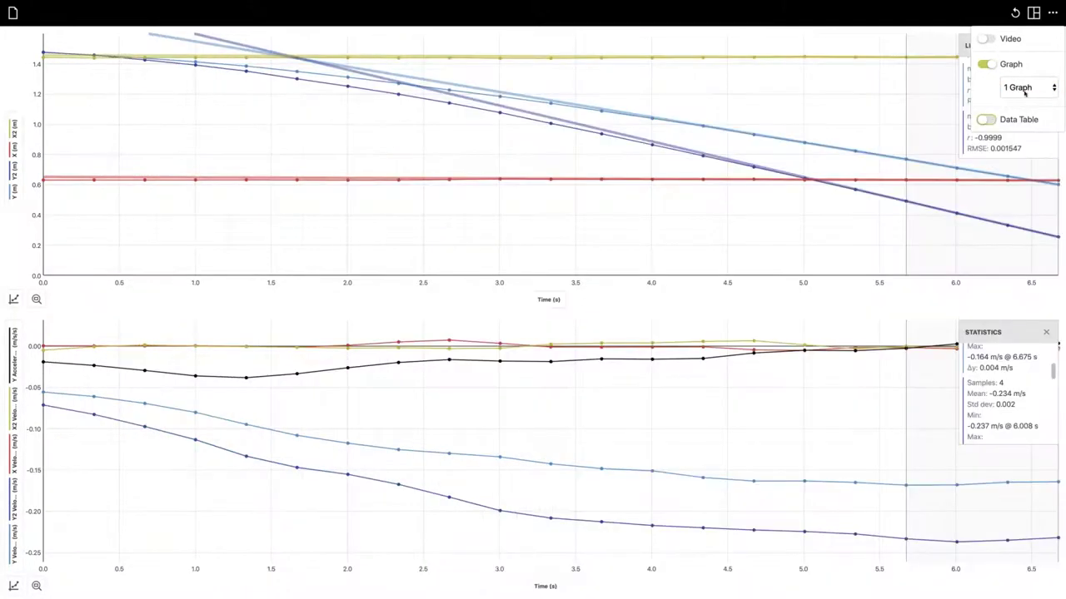
left_click(1029, 89)
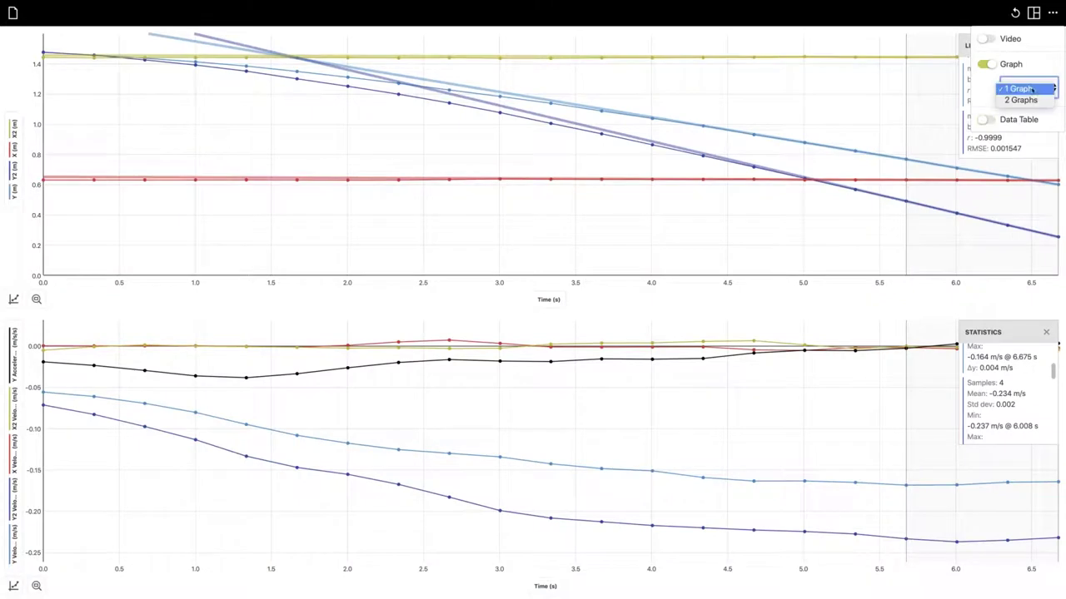
left_click(874, 98)
left_click(873, 121)
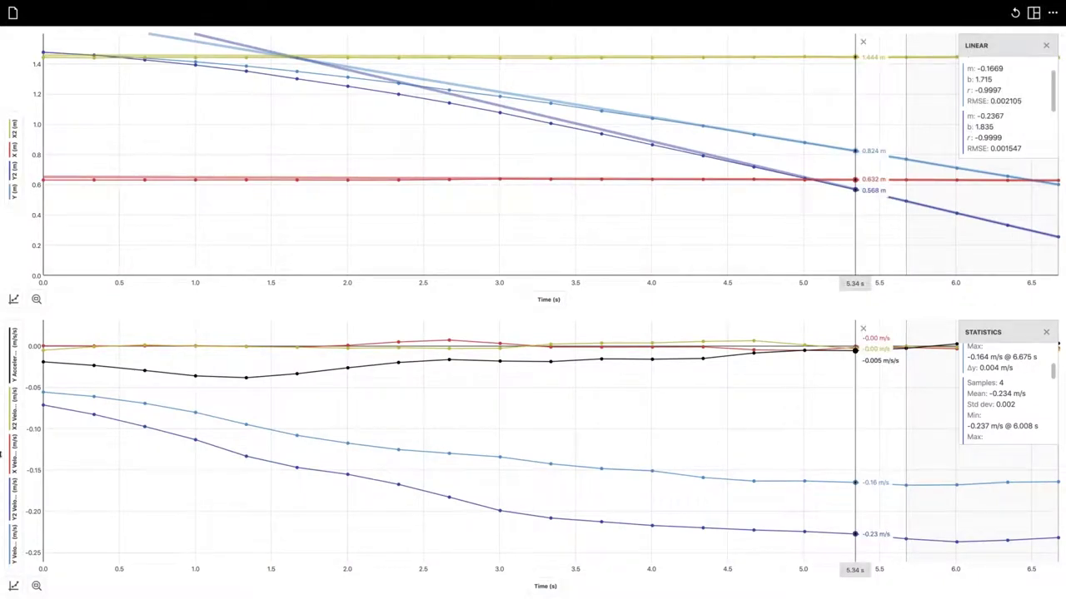
Step: Replace the lower graph's velocity columns with Y2 Acceleration, leaving Y and Y2 Acceleration, and close its statistics box
left_click(14, 462)
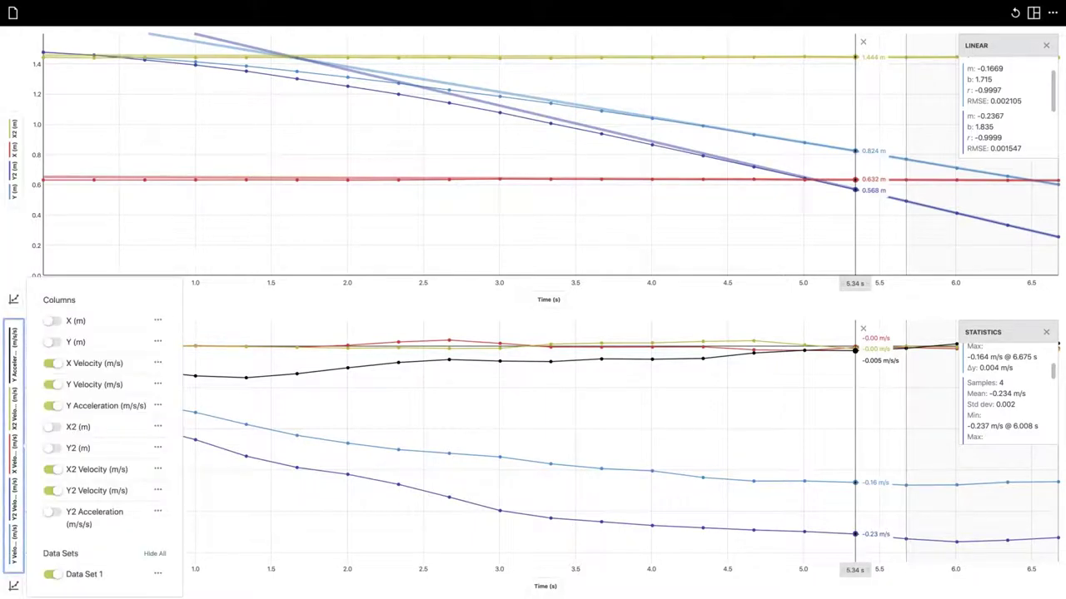
left_click(58, 387)
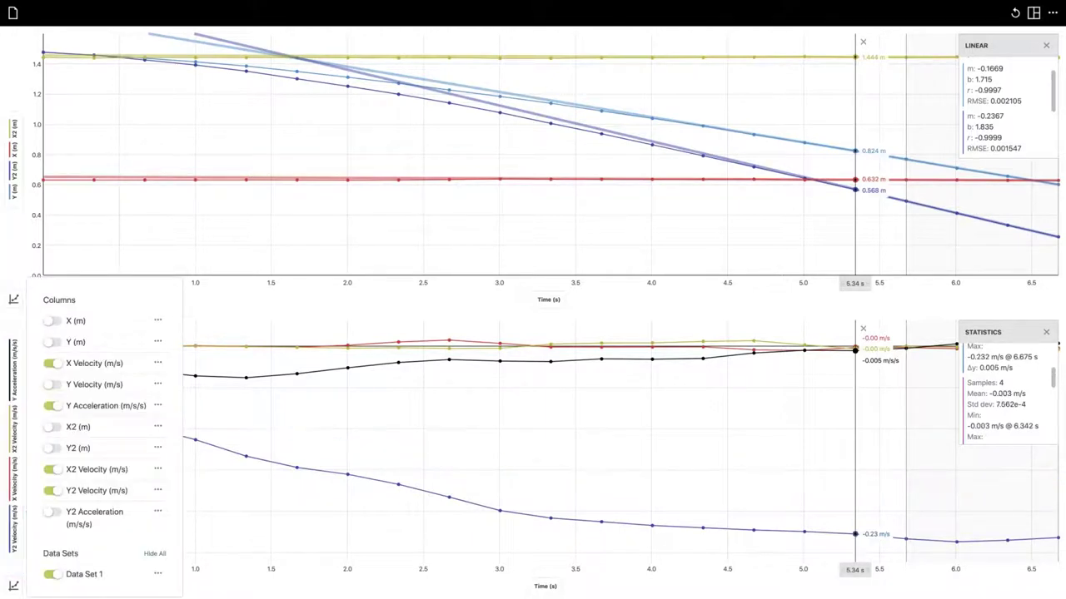
left_click(58, 367)
left_click(54, 470)
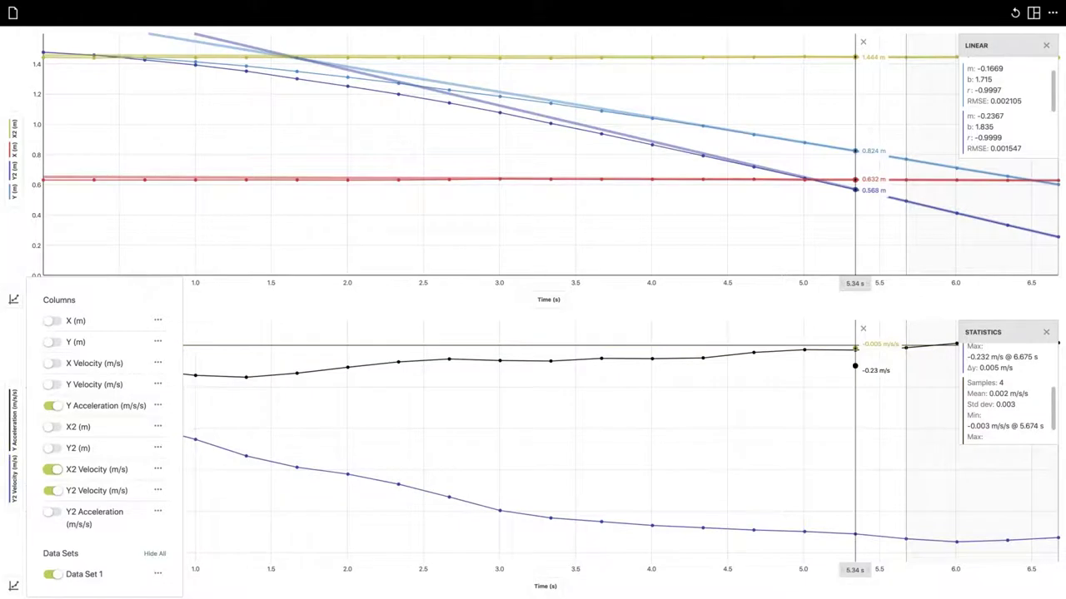
left_click(53, 491)
left_click(53, 512)
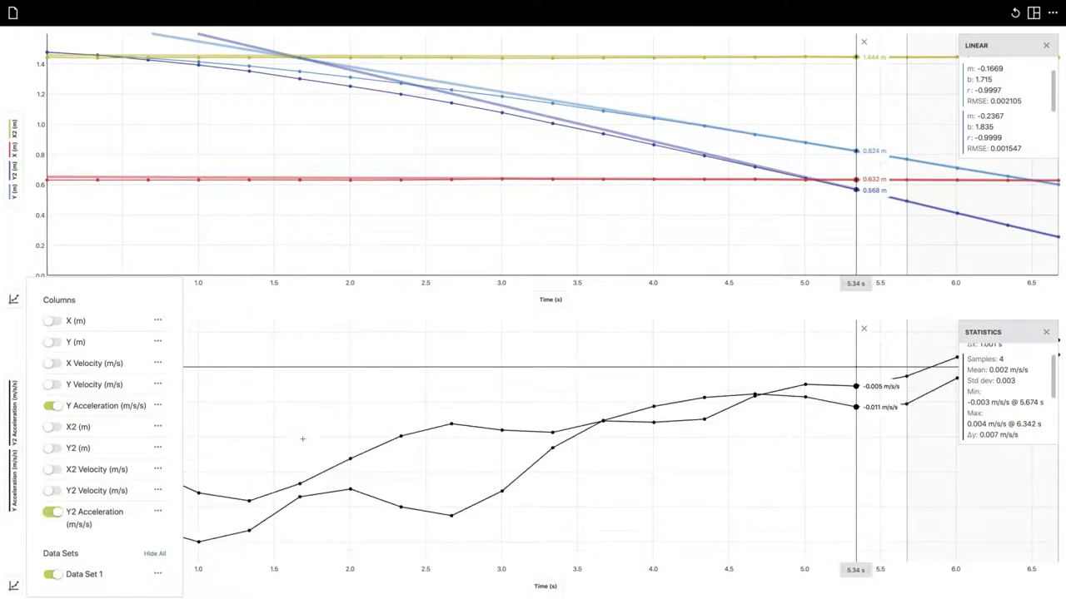
left_click(302, 439)
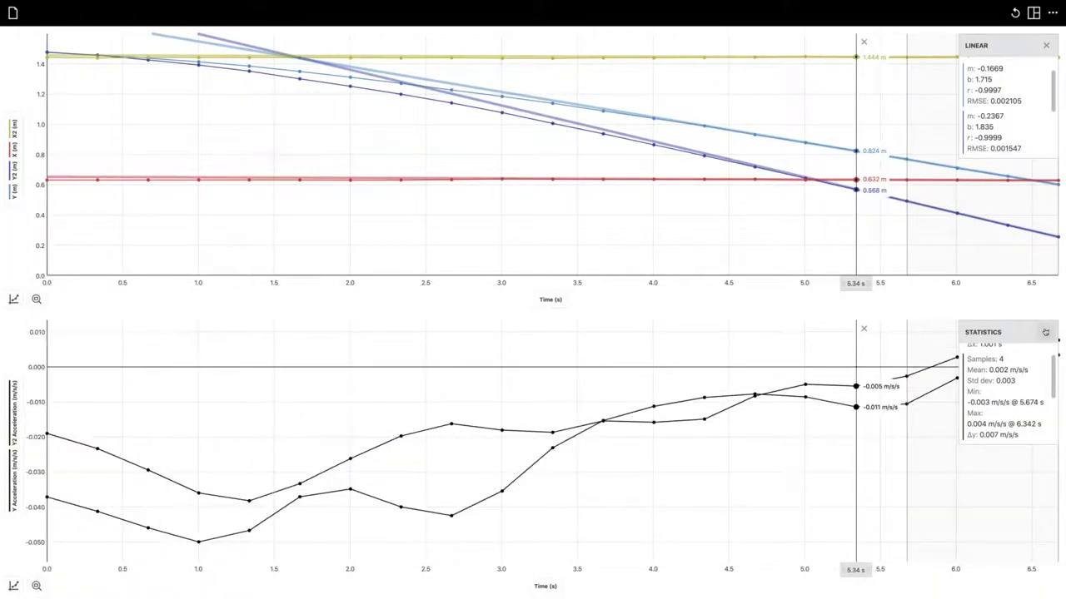
left_click(1044, 332)
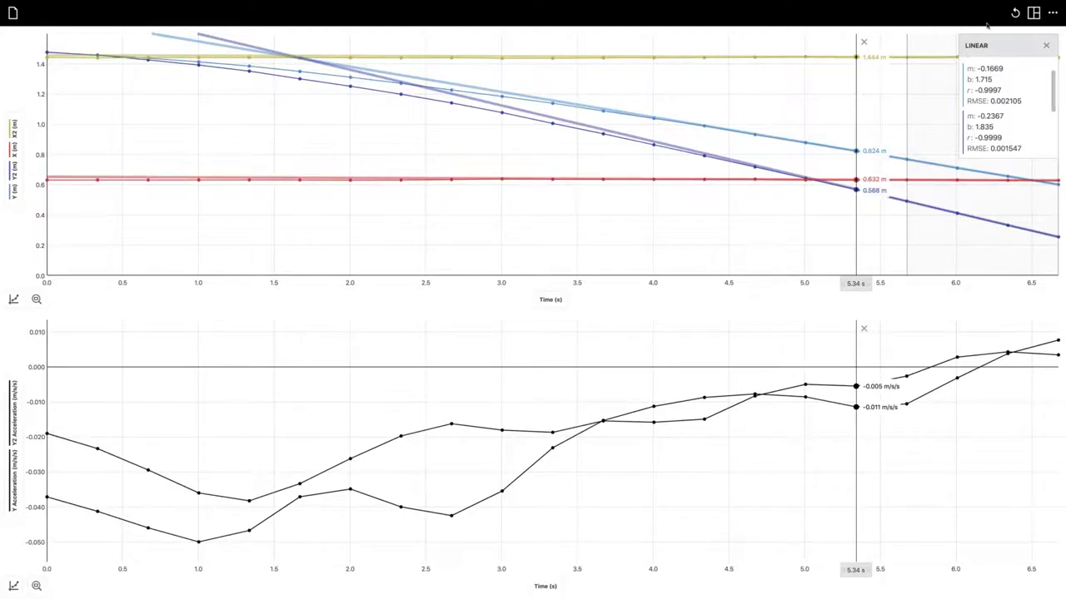
Step: Turn the Video and Data Table panes back on, then open the Other Options menu
left_click(1033, 13)
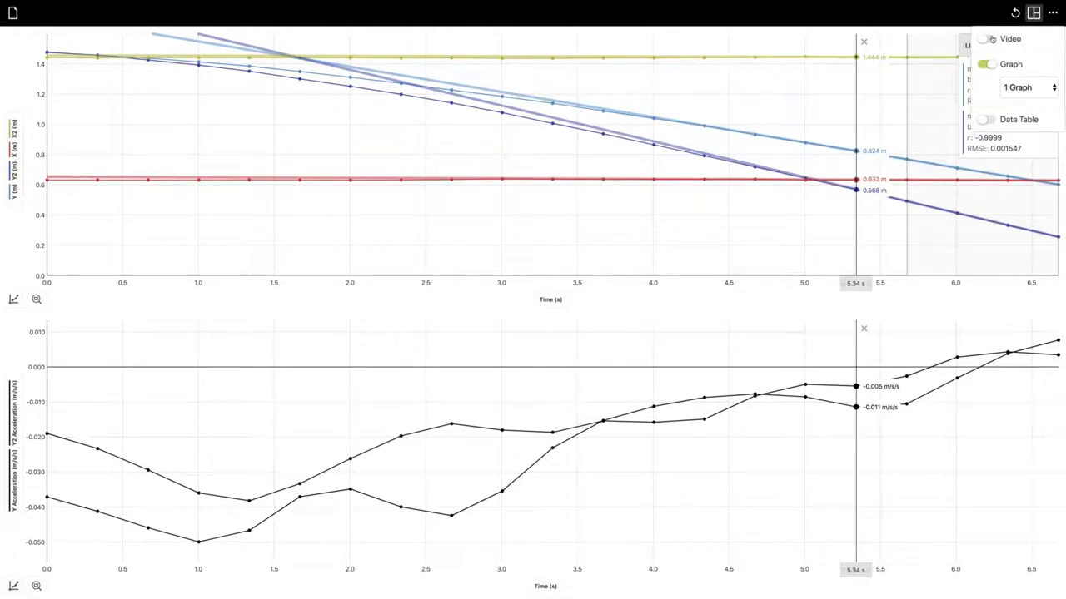
left_click(985, 38)
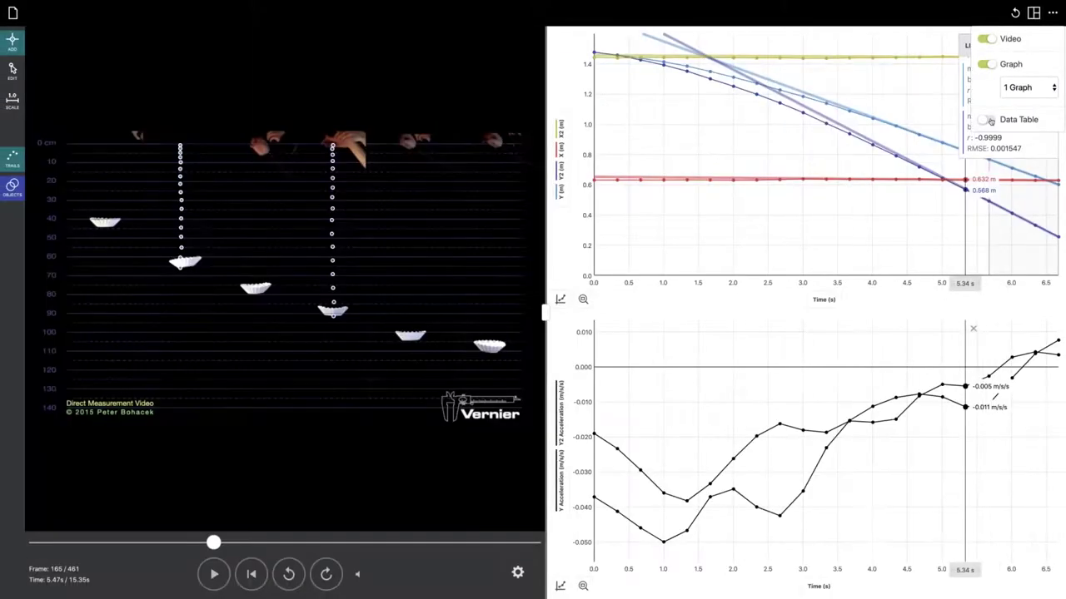
left_click(987, 120)
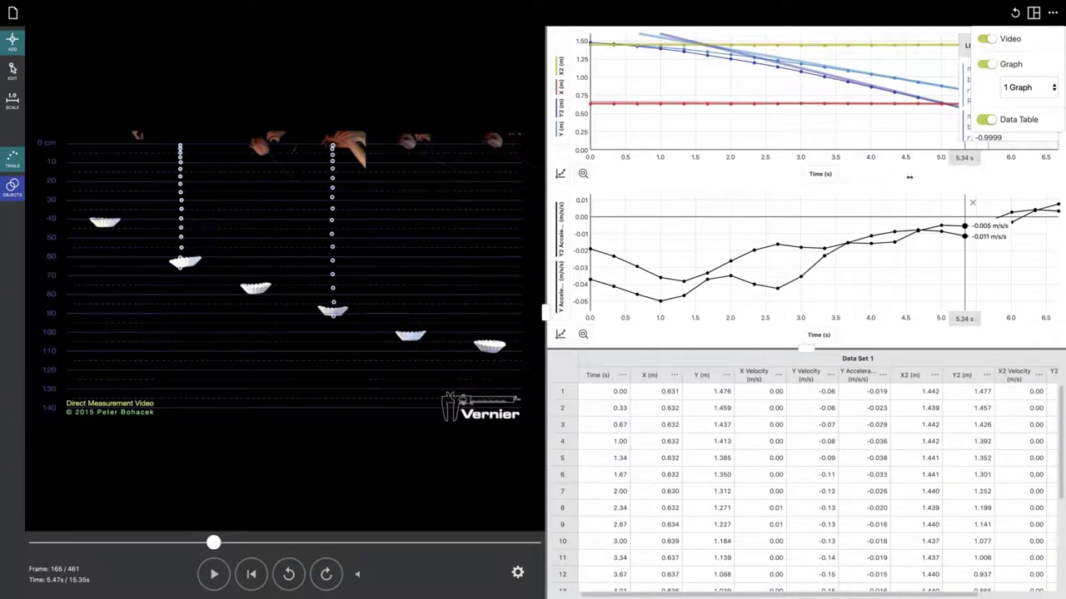
left_click(910, 177)
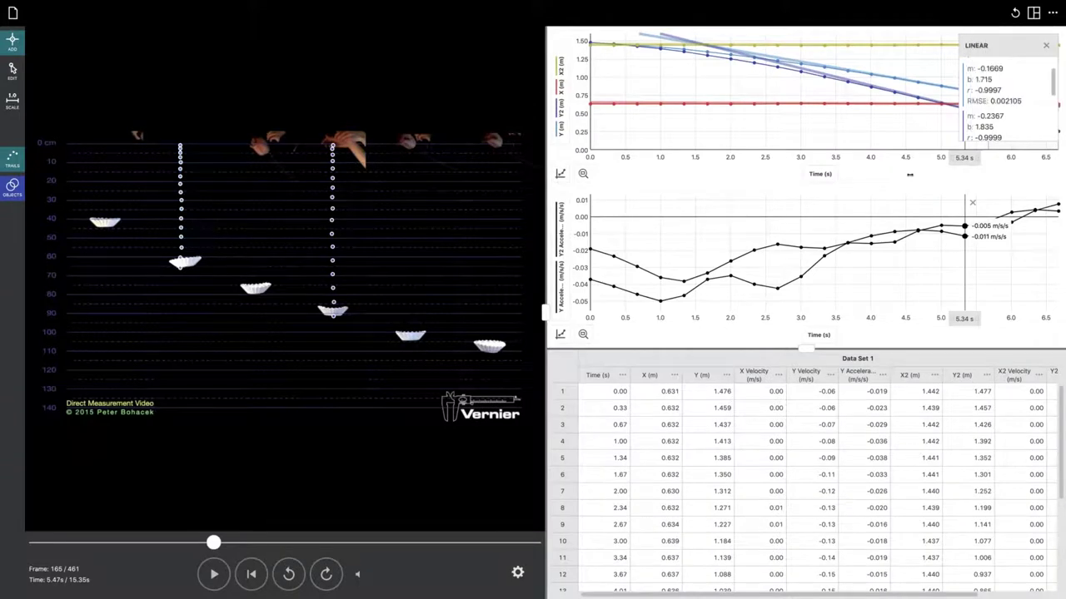
left_click(1053, 15)
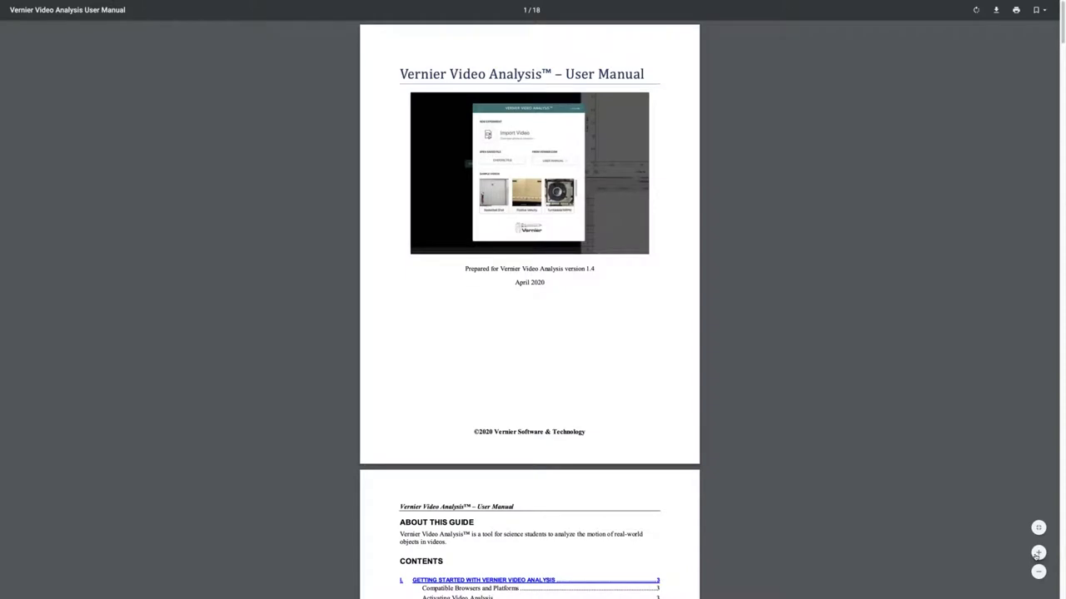
Step: Zoom into the user manual and scroll past the contents to page 4's Distribute App section
left_click(1038, 553)
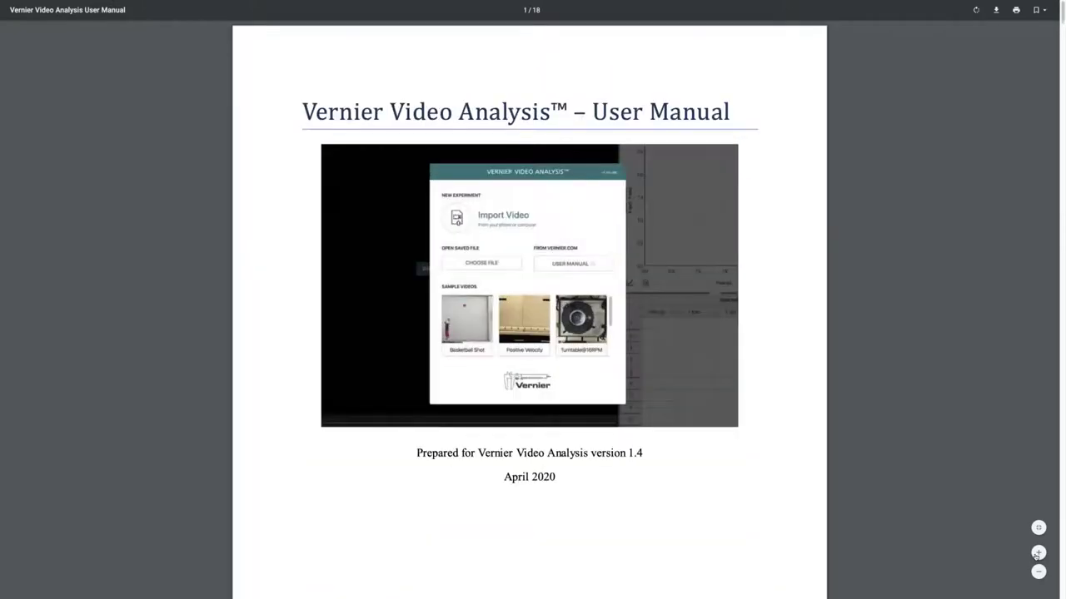
left_click(1037, 553)
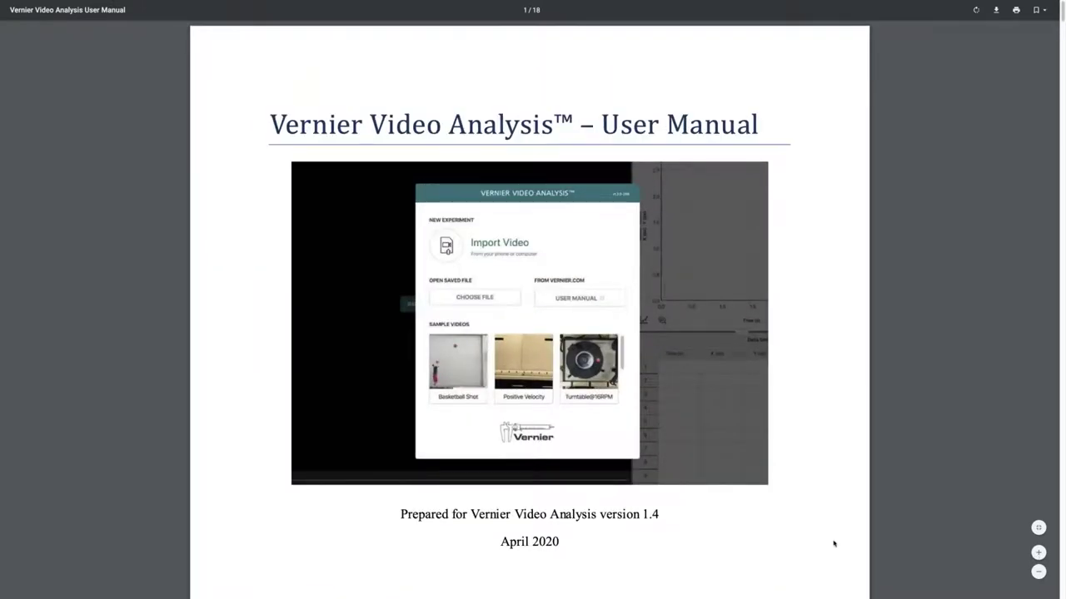
scroll(833, 543, "down", 1)
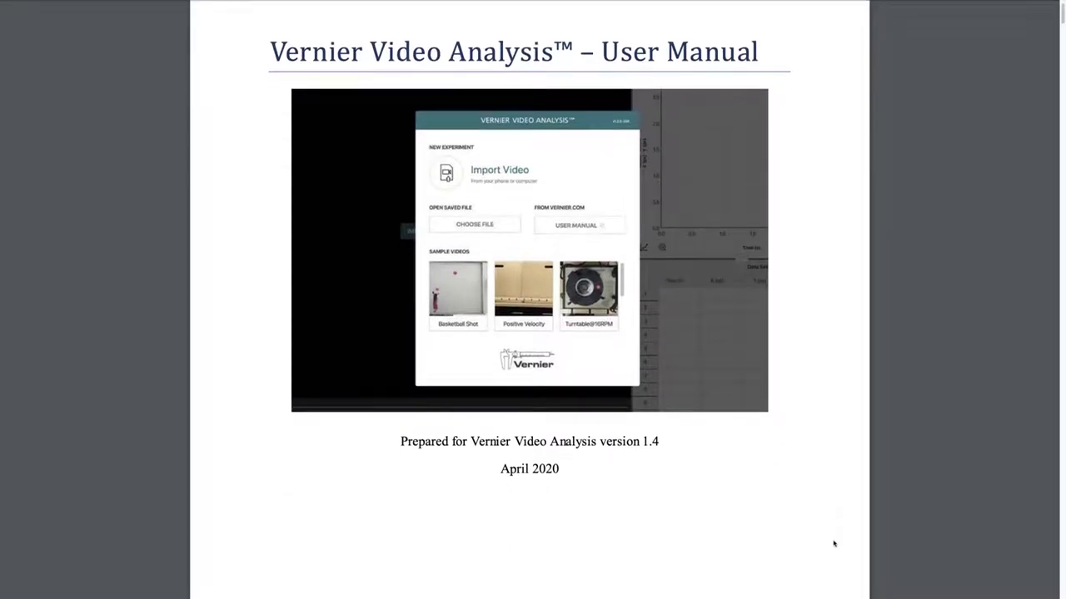
scroll(834, 544, "down", 1)
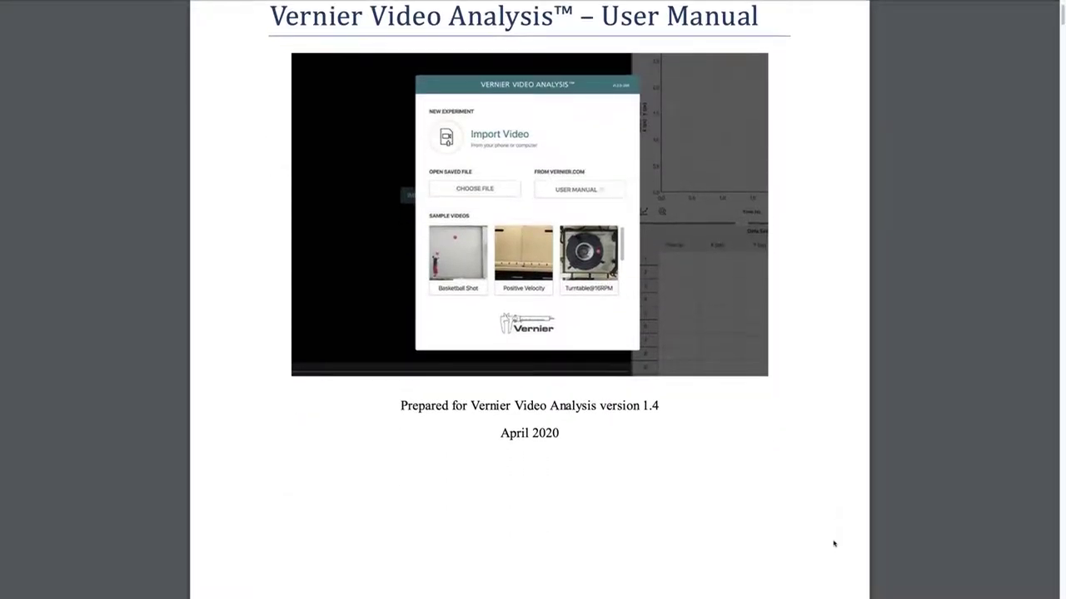
scroll(834, 544, "down", 2)
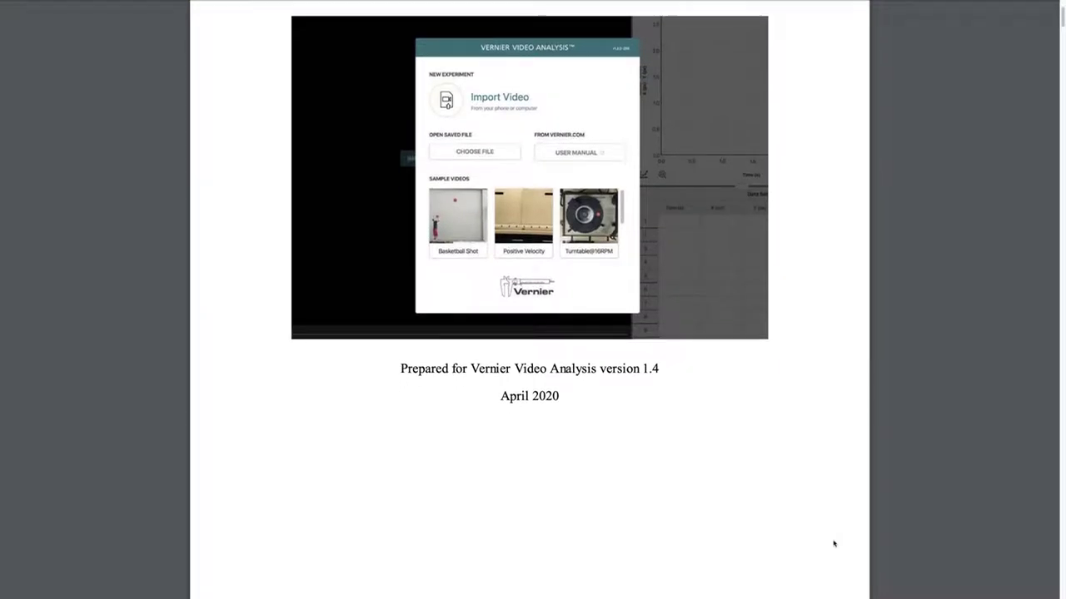
scroll(833, 543, "down", 3)
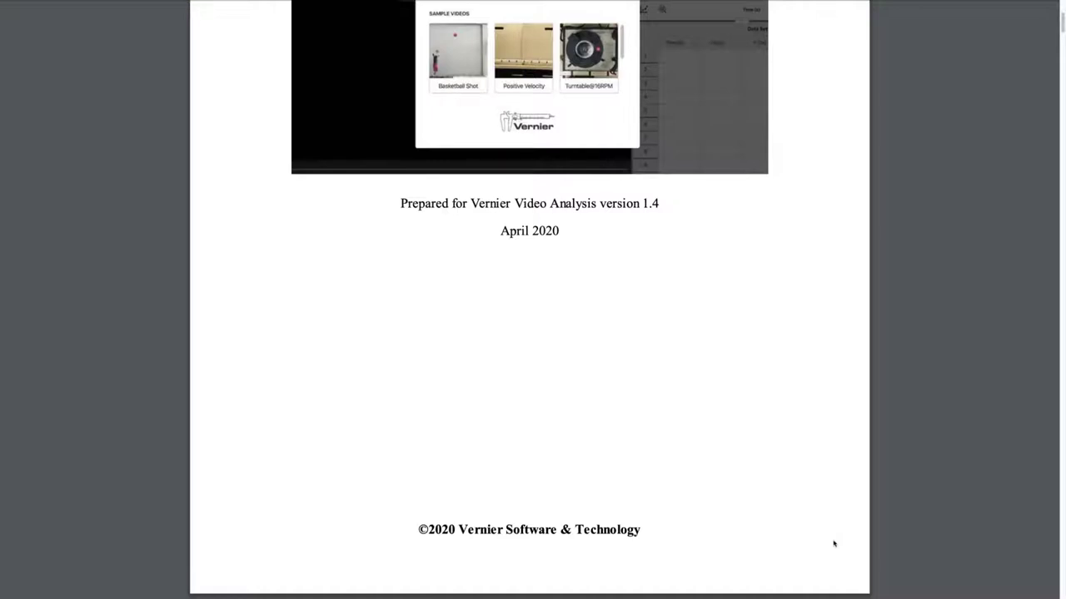
scroll(833, 543, "down", 4)
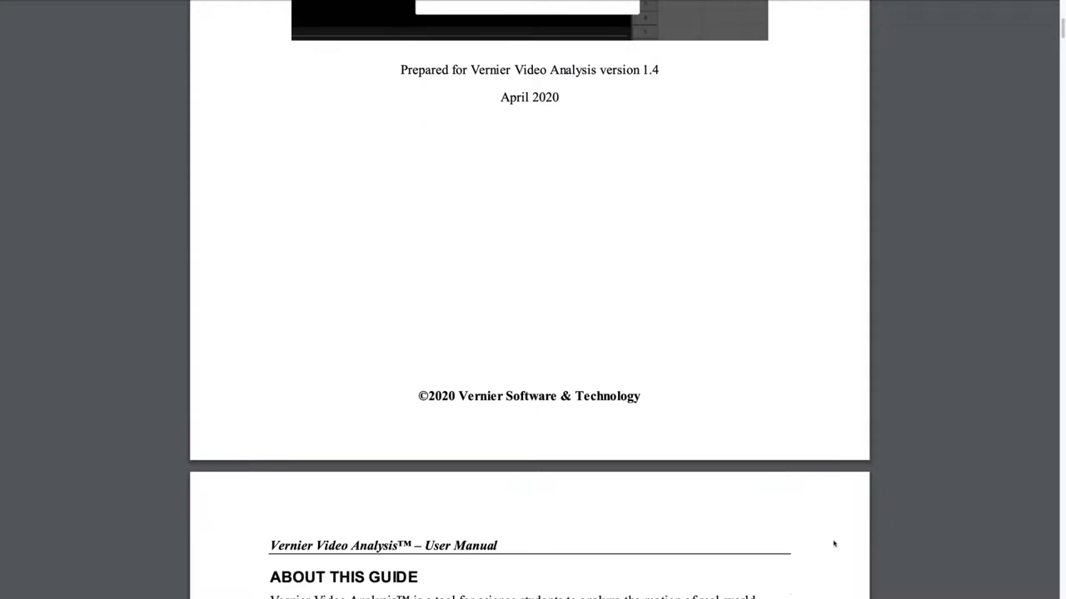
scroll(833, 544, "down", 4)
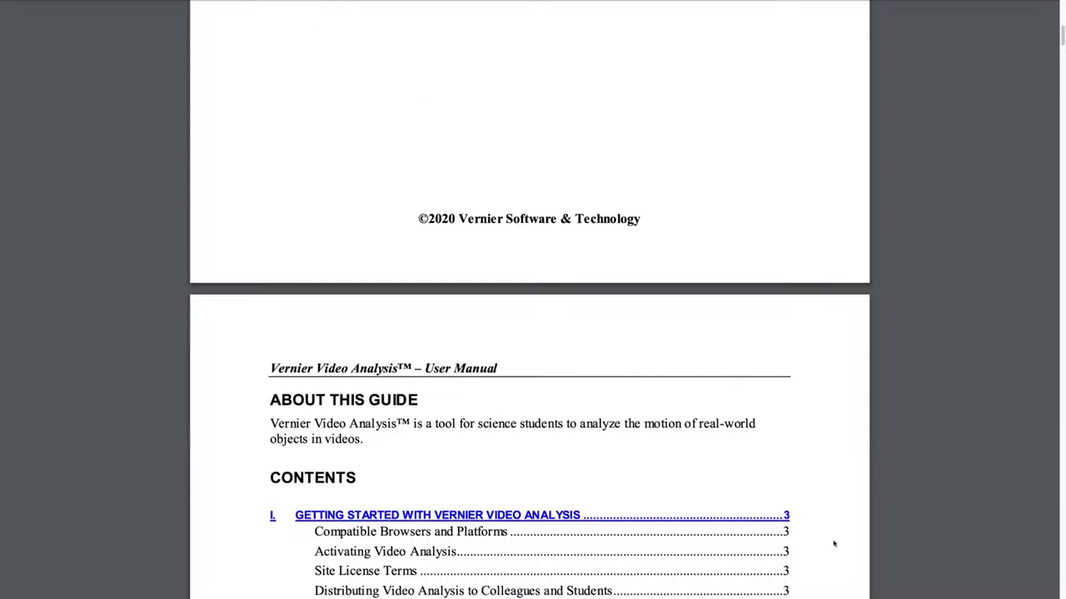
scroll(834, 543, "down", 8)
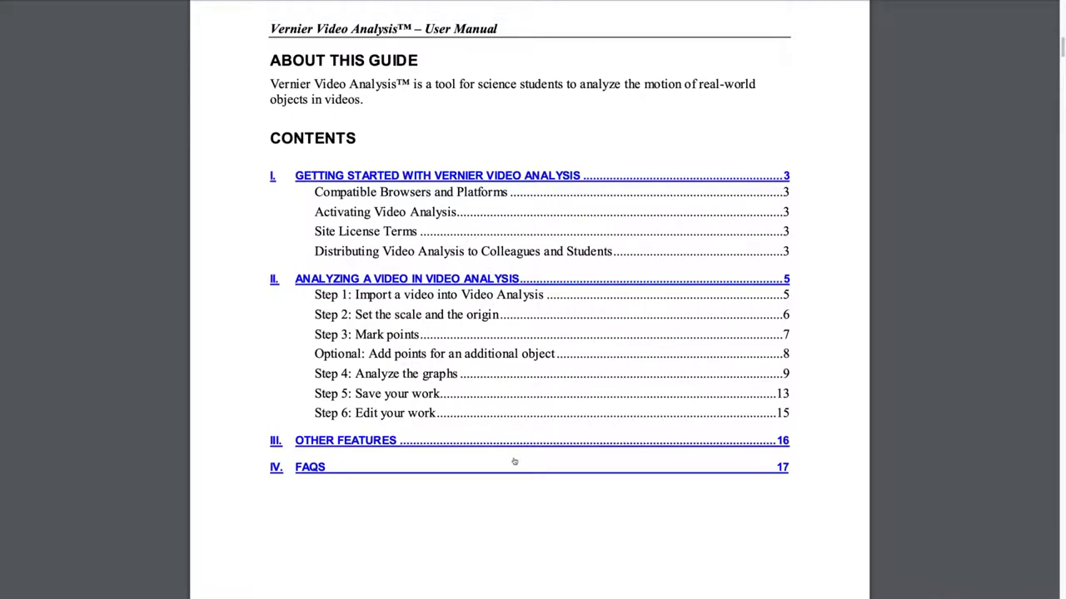
scroll(514, 461, "down", 2)
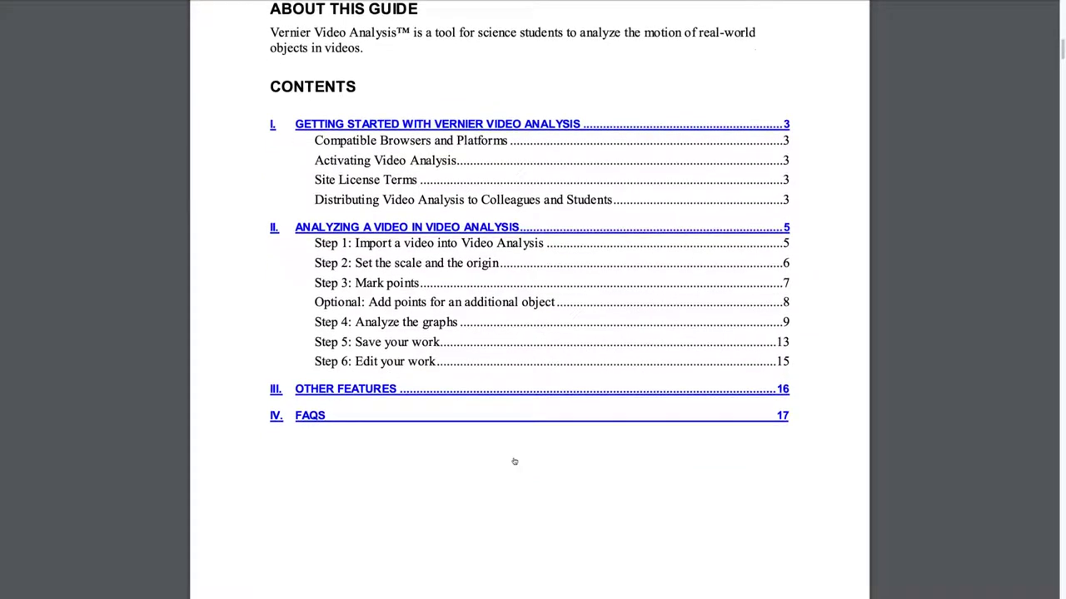
scroll(514, 461, "down", 4)
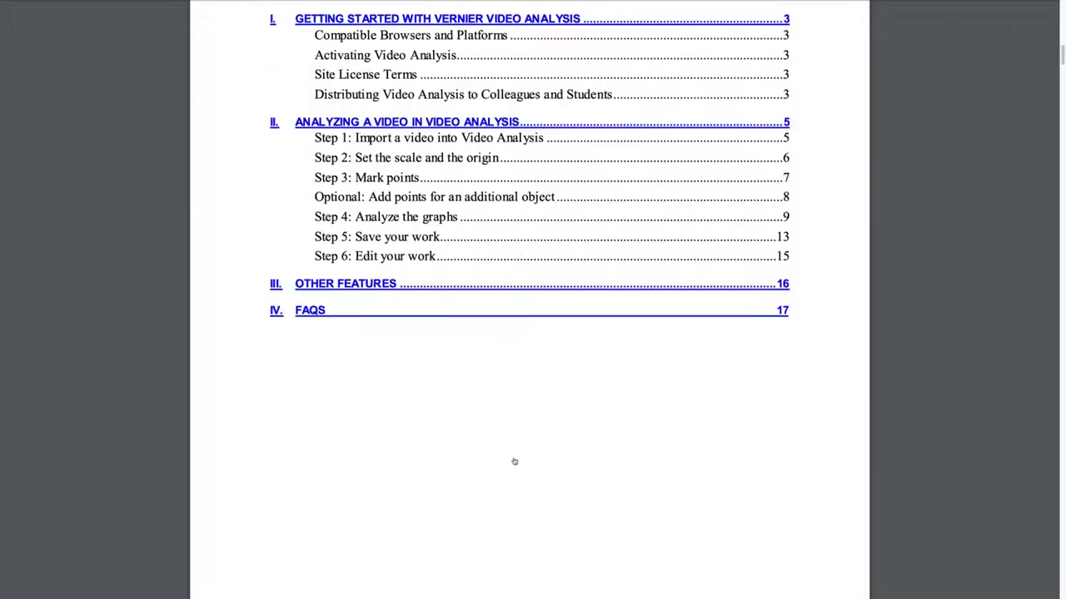
scroll(514, 461, "down", 14)
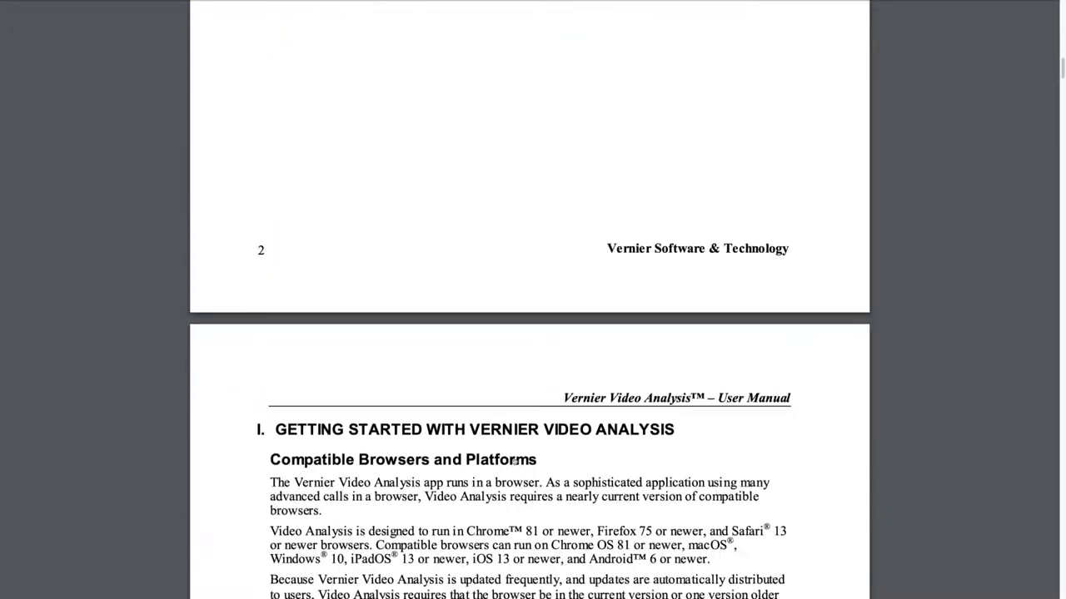
scroll(513, 461, "down", 6)
scroll(513, 461, "down", 16)
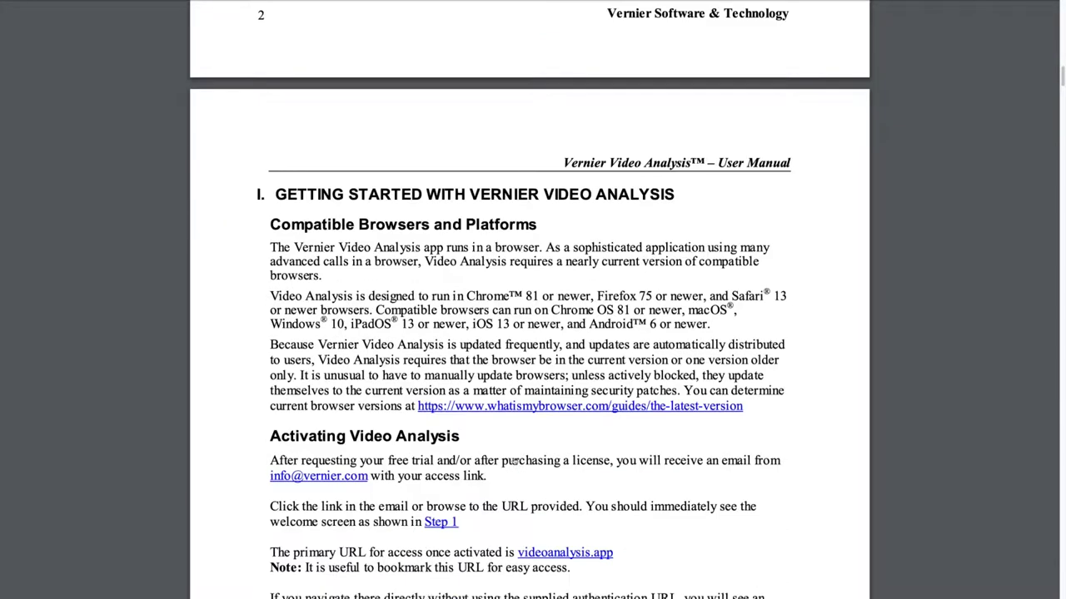
scroll(514, 461, "down", 12)
scroll(513, 461, "down", 8)
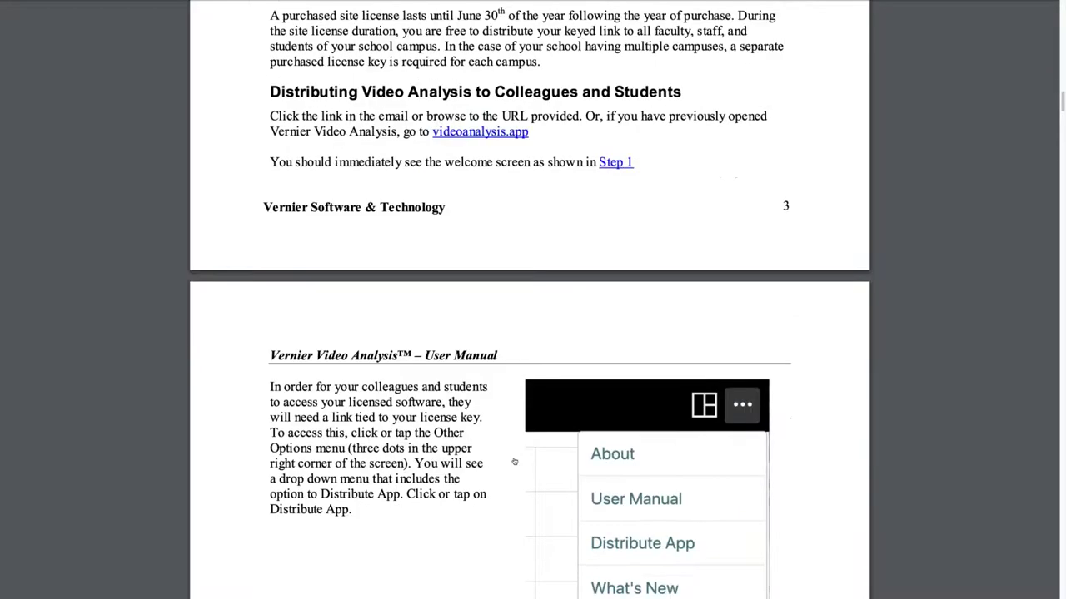
scroll(514, 461, "down", 2)
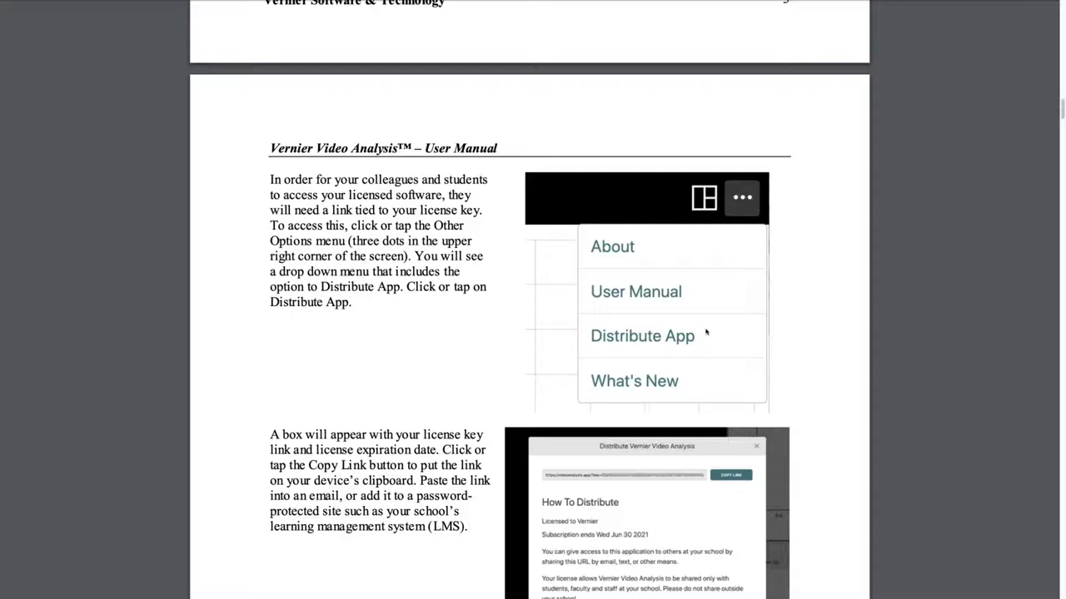
scroll(706, 332, "down", 3)
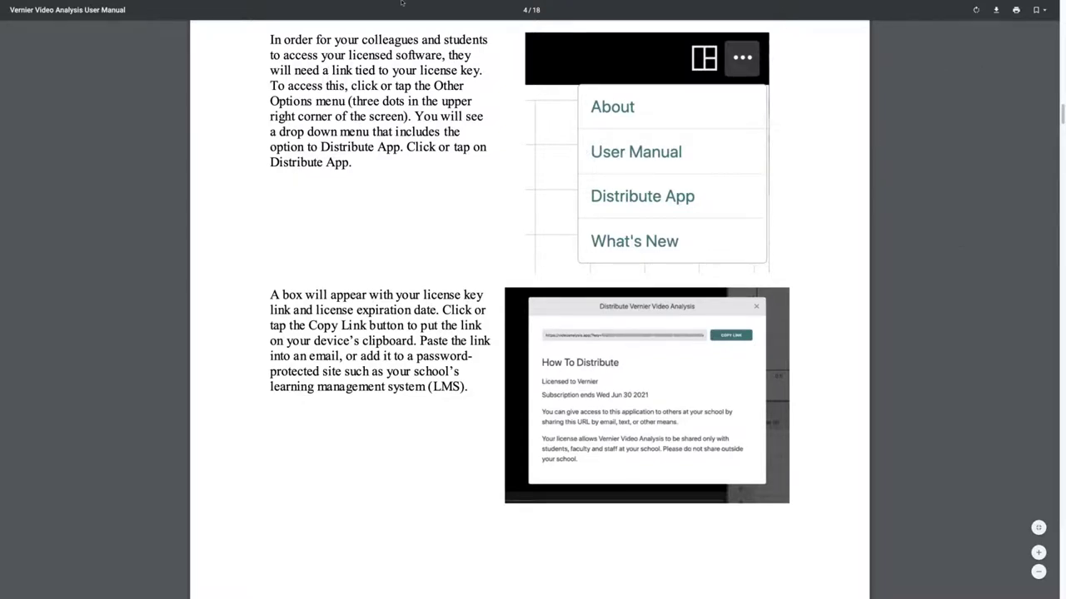
Step: Close the other Chrome tabs, then view the product page's Free Trial and Support sections
mouse_move(400, 3)
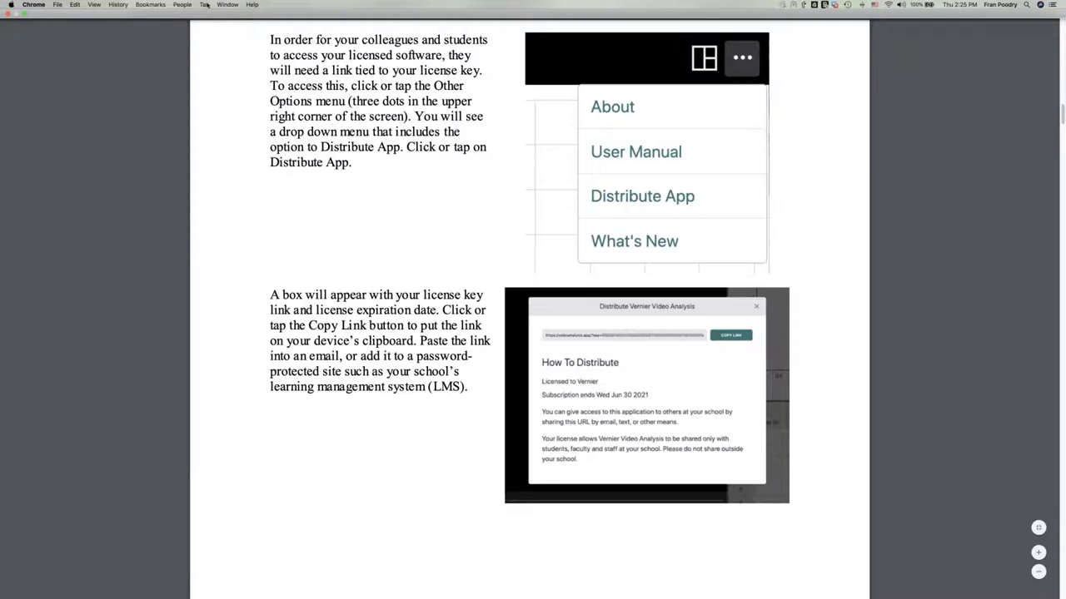
left_click(204, 5)
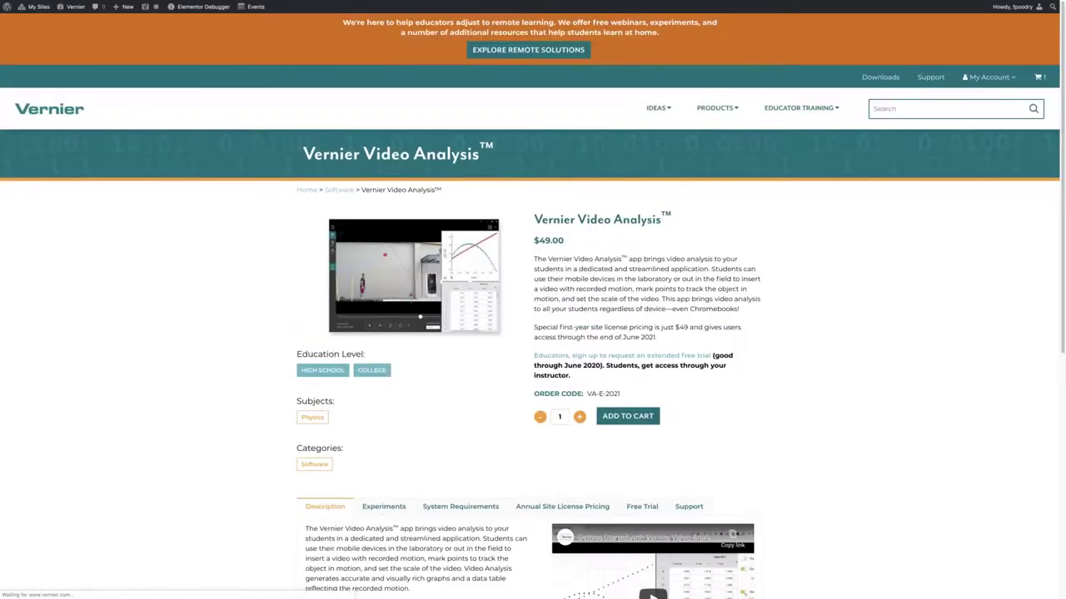
scroll(533, 300, "down", 5)
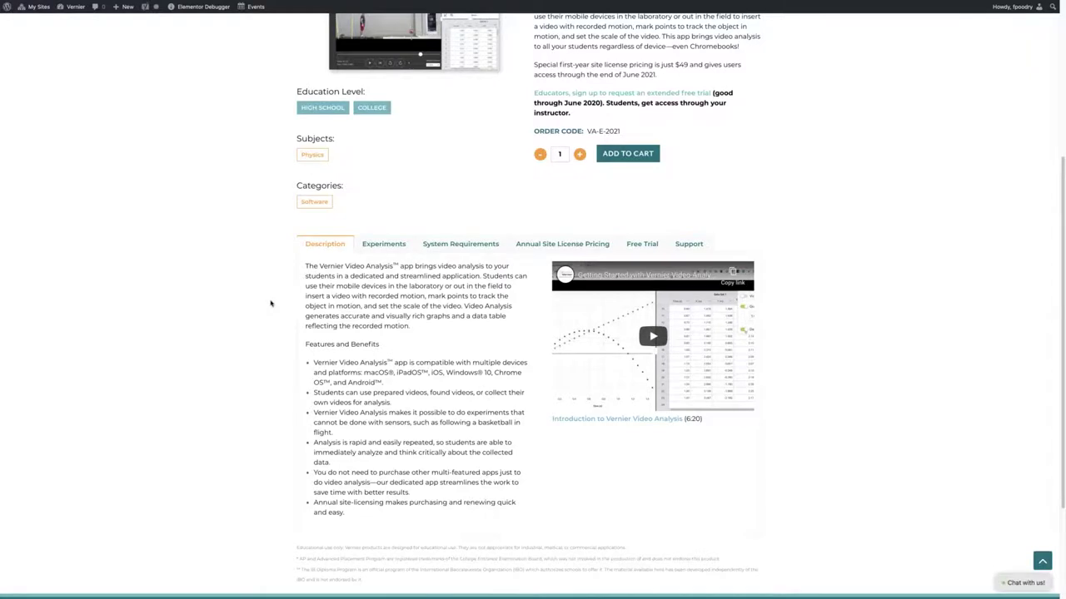
scroll(271, 303, "up", 3)
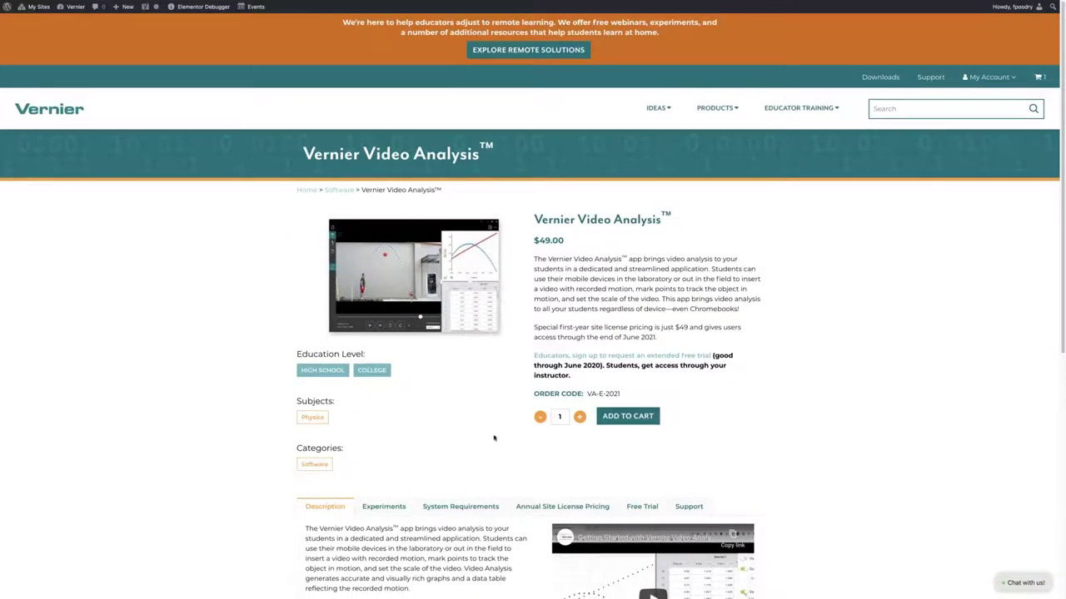
scroll(494, 438, "down", 2)
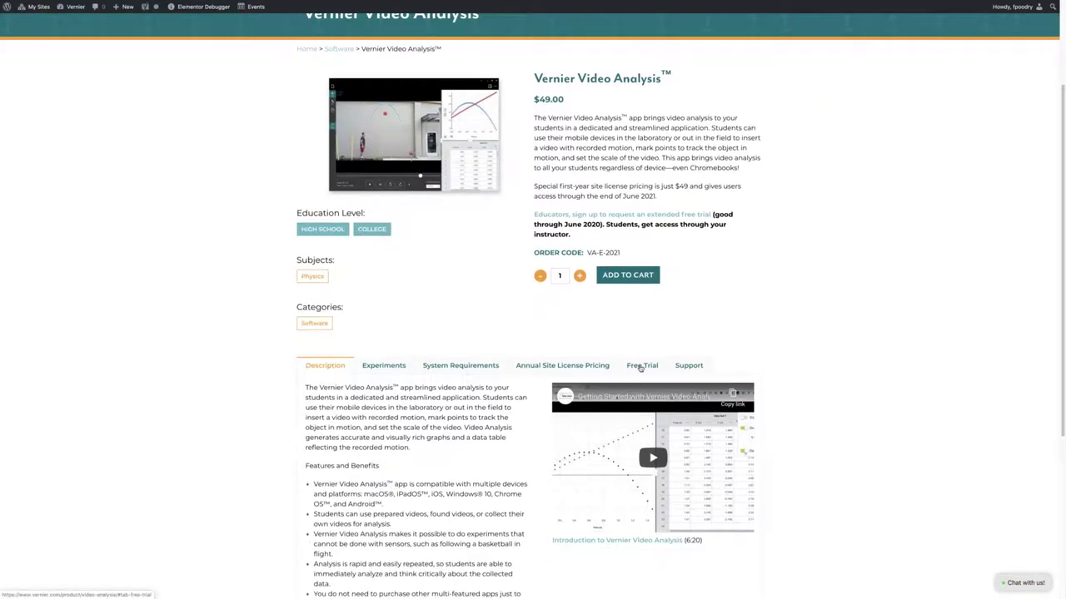
left_click(640, 366)
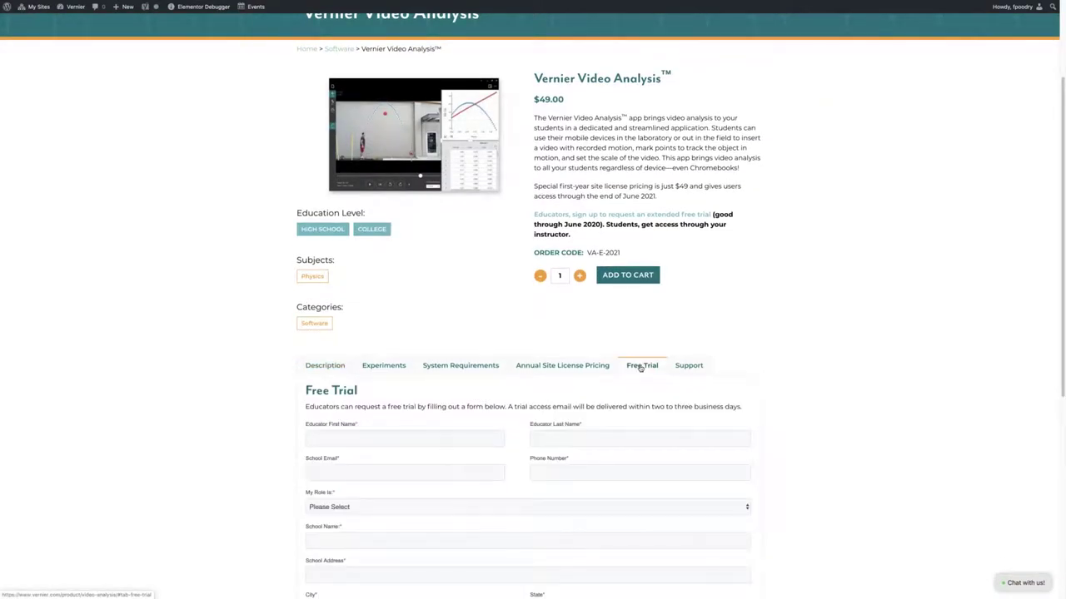
left_click(688, 366)
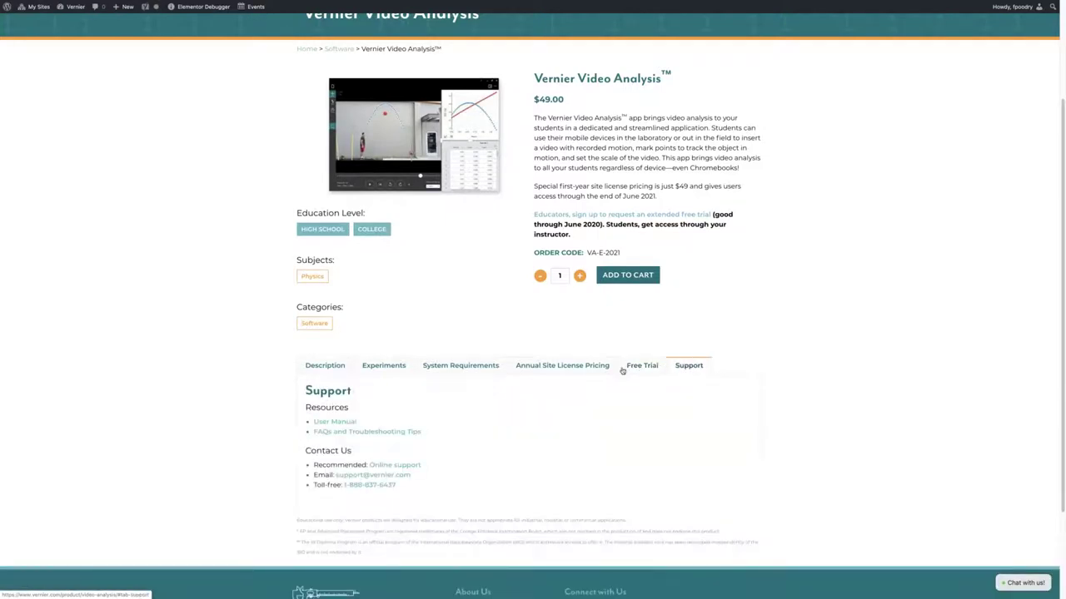
Step: Visit the FAQs and Troubleshooting Tips article, then return to the Video Analysis product page
left_click(373, 434)
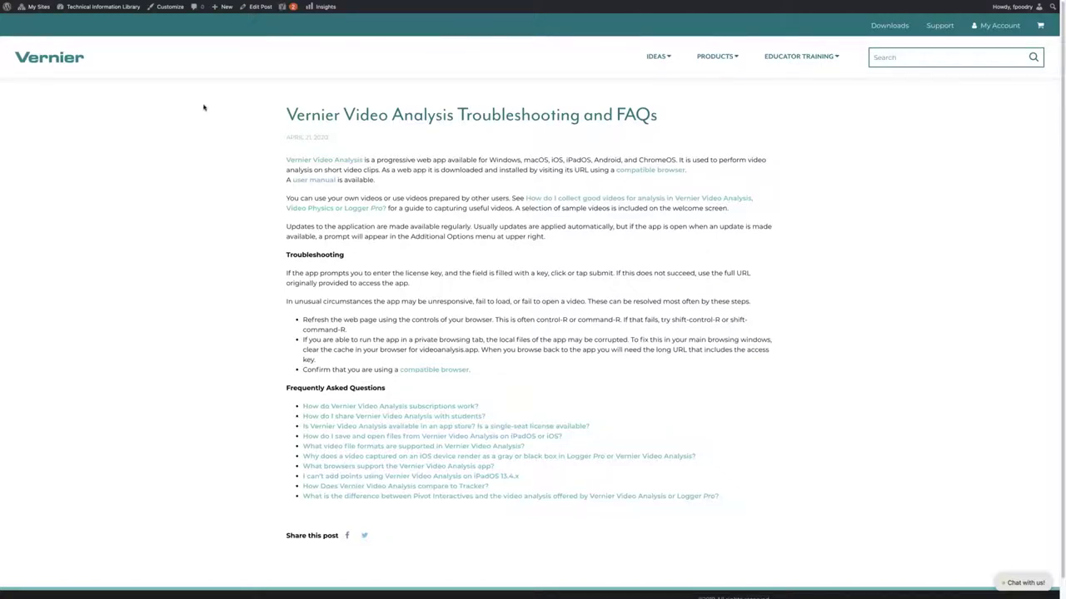
mouse_move(37, 7)
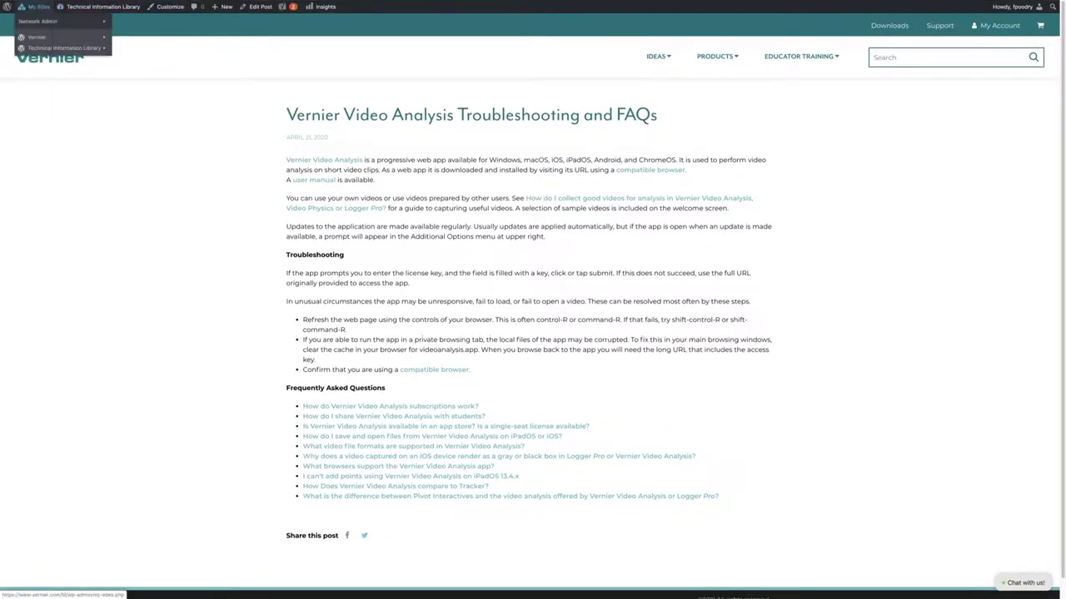
mouse_move(75, 4)
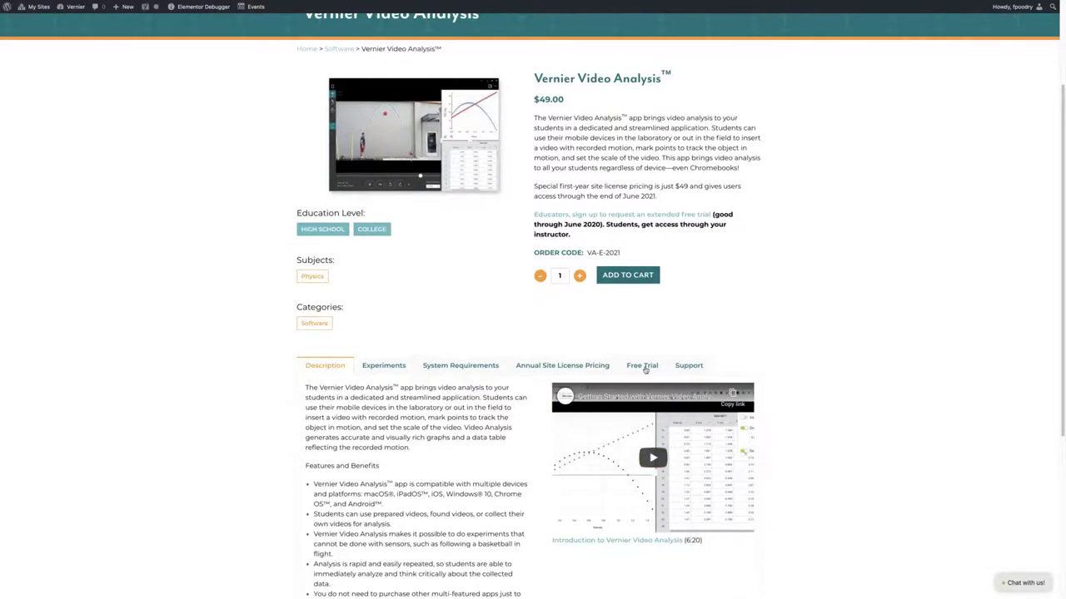
Step: Switch the product page back to its Support section listing the User Manual, FAQs and contacts
left_click(688, 366)
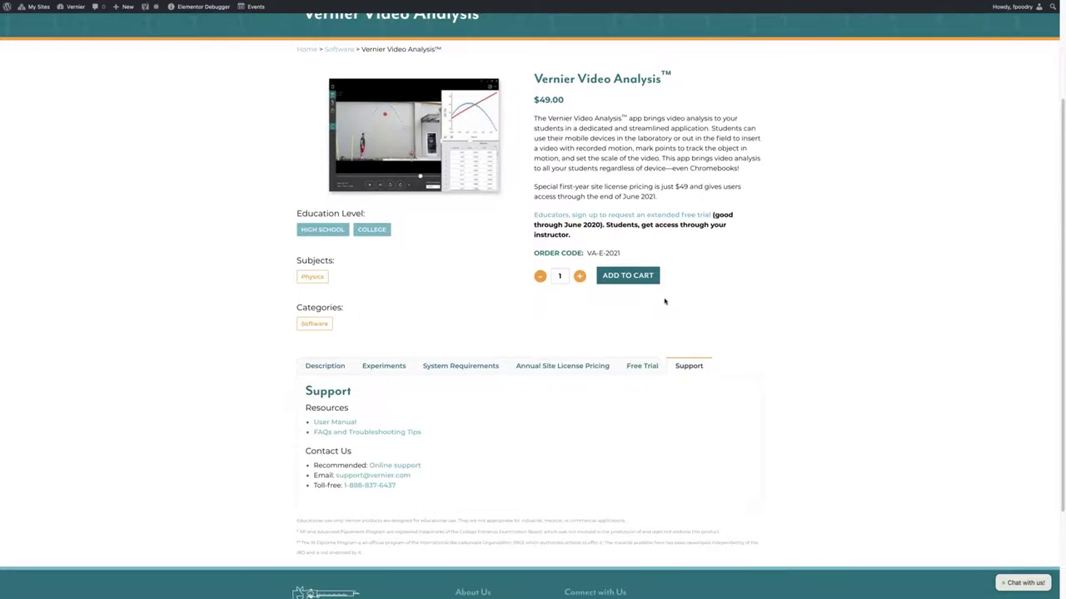
Step: Switch to the 'Vernier-Video Analysis Webinar – Google Slides' tab
scroll(658, 313, "up", 1)
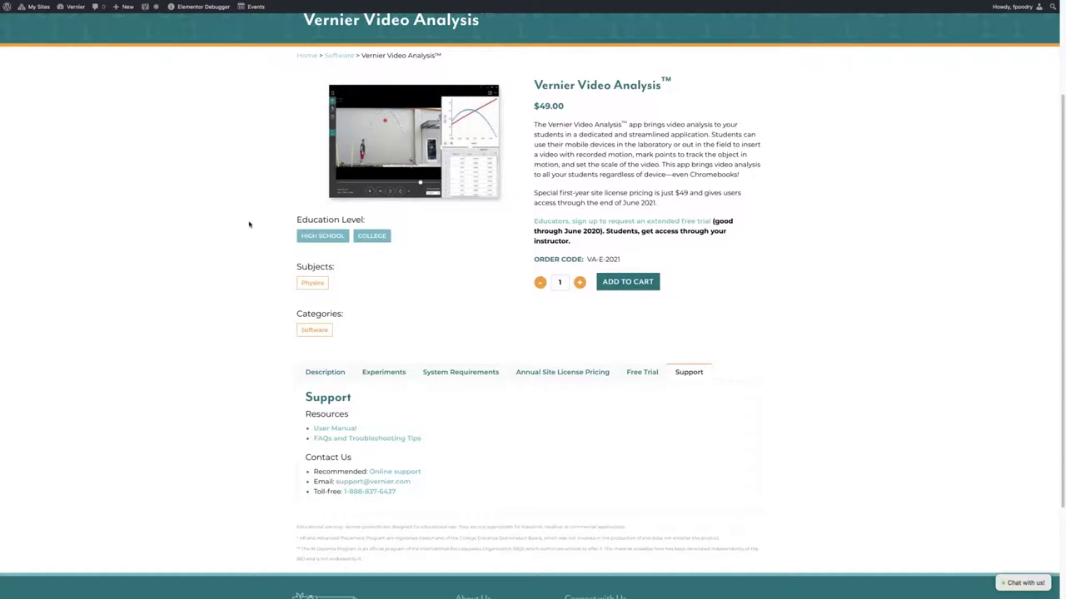
mouse_move(302, 3)
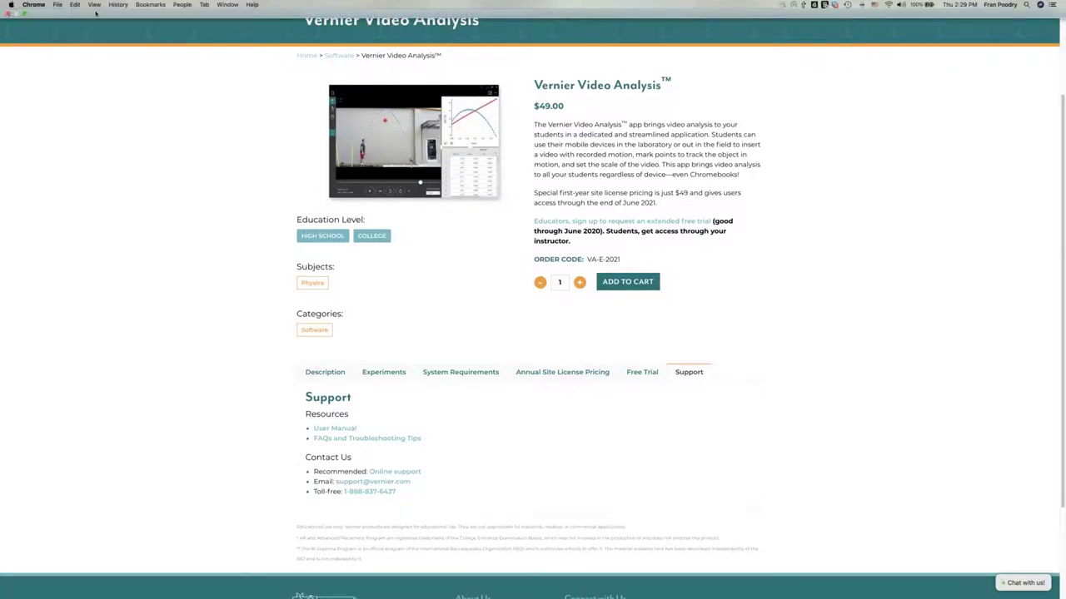
left_click(204, 5)
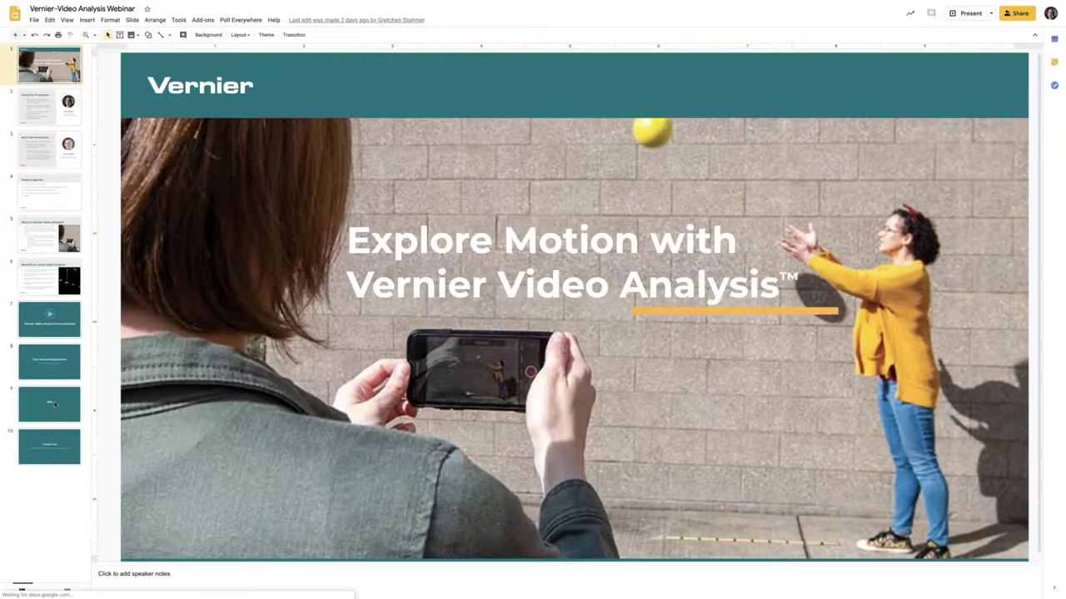
Step: Go to slide 9, the Q&A slide, in the webinar deck
left_click(55, 404)
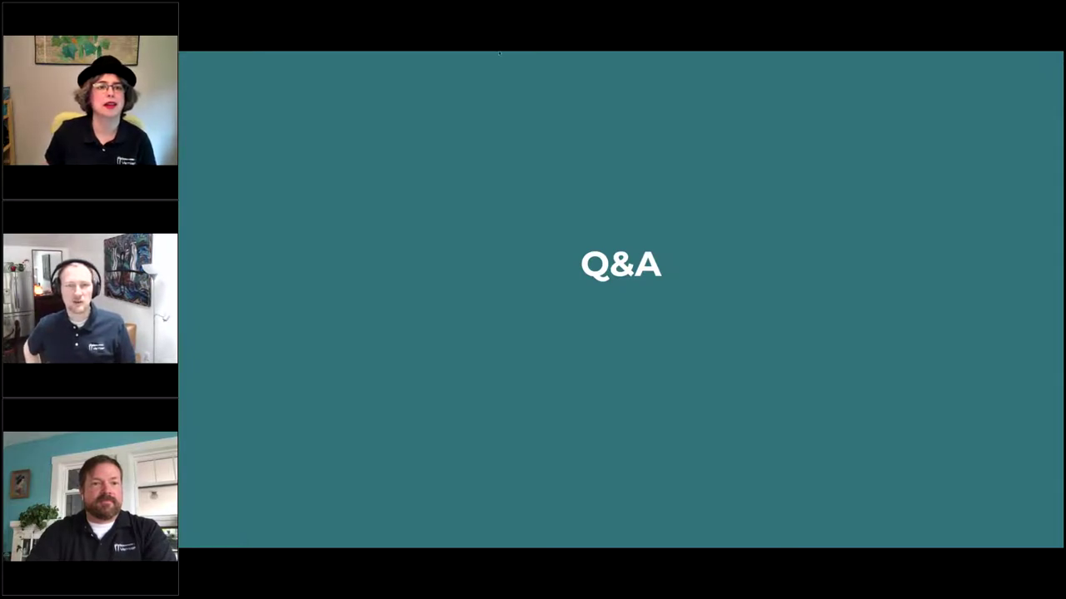
Step: Switch Chrome back to the Vernier Video Analysis tab with the coffee filter analysis
left_click(348, 55)
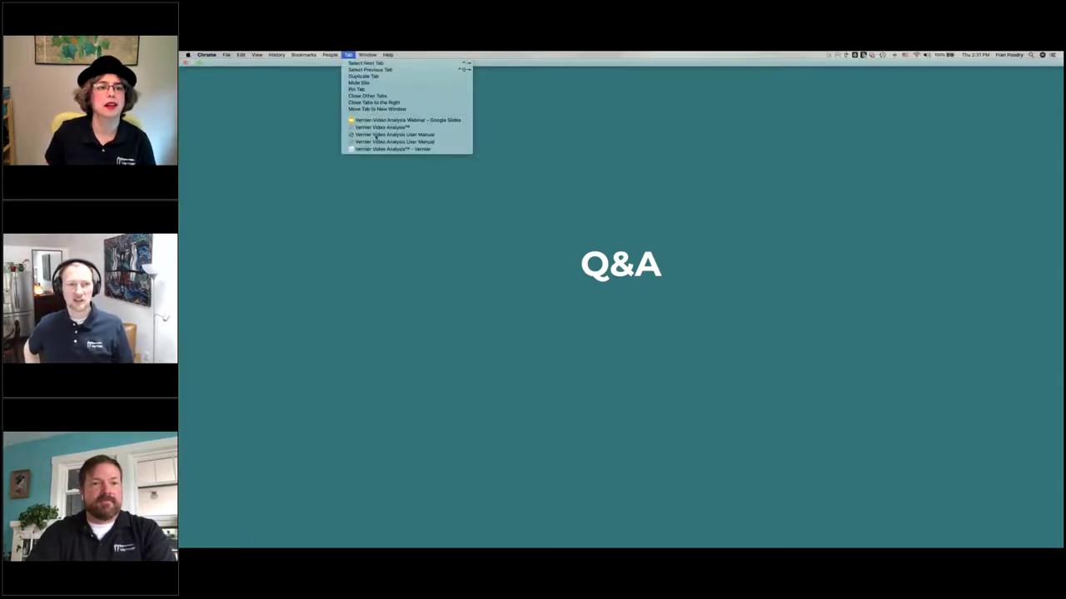
left_click(376, 134)
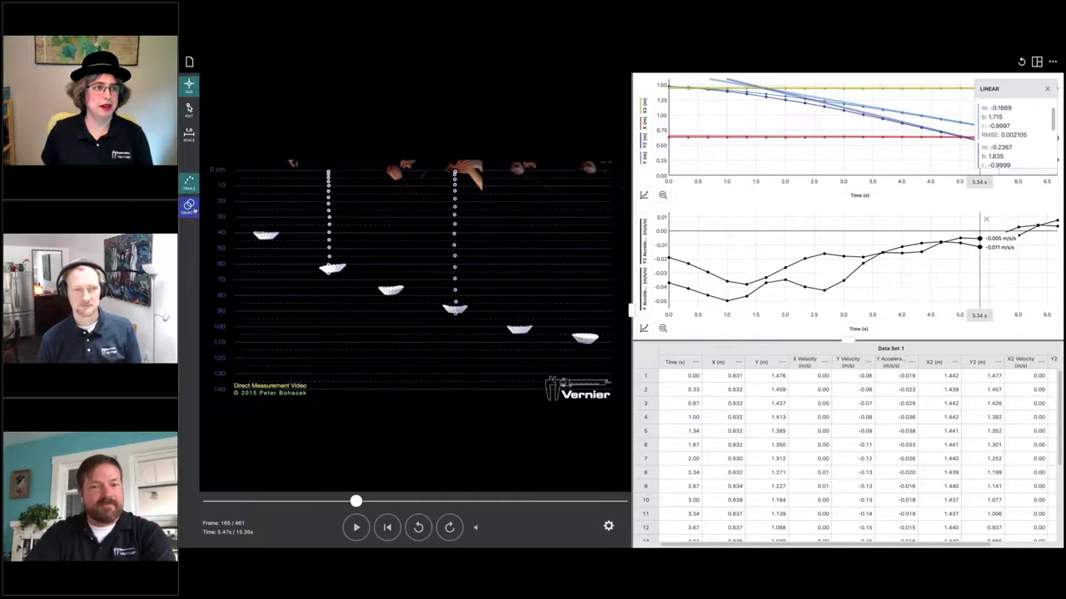
Step: Change Object 2's colour to bright green using the colour wheel from the Objects list
left_click(192, 206)
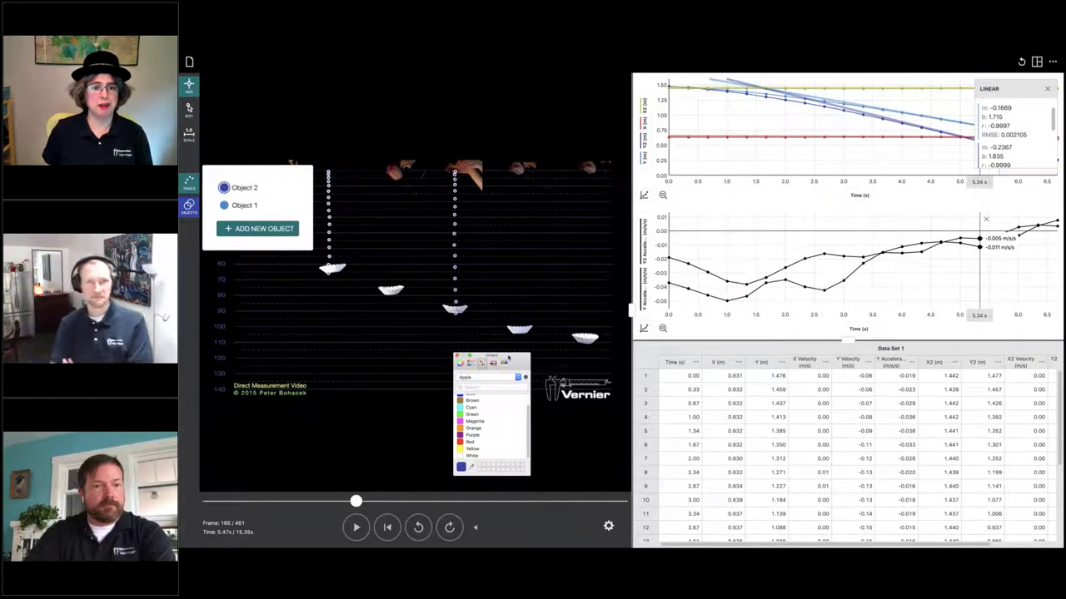
left_click_drag(491, 357, 501, 153)
left_click(471, 240)
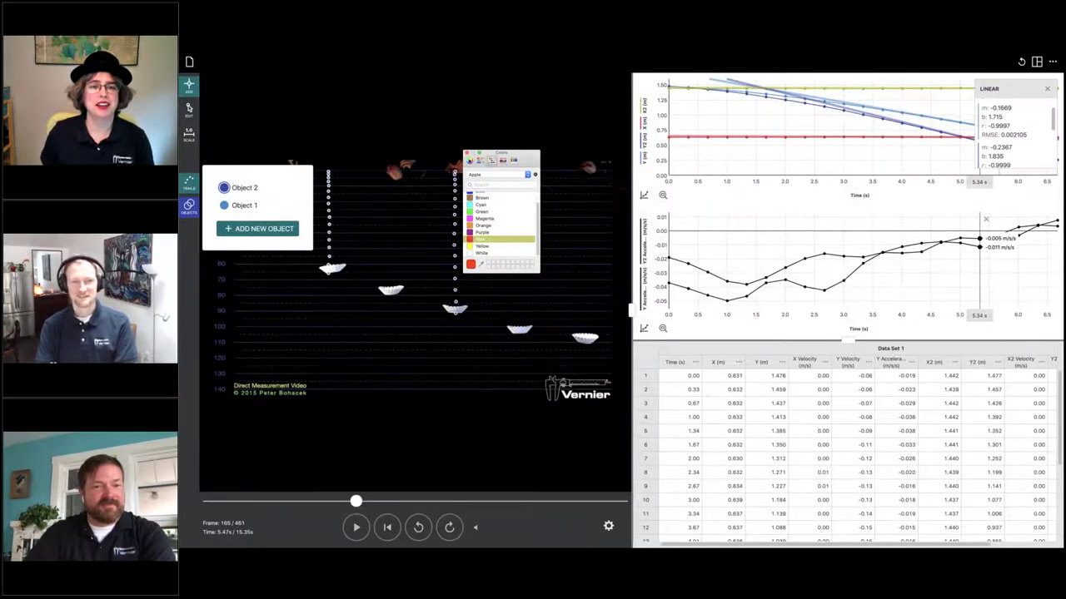
left_click(469, 159)
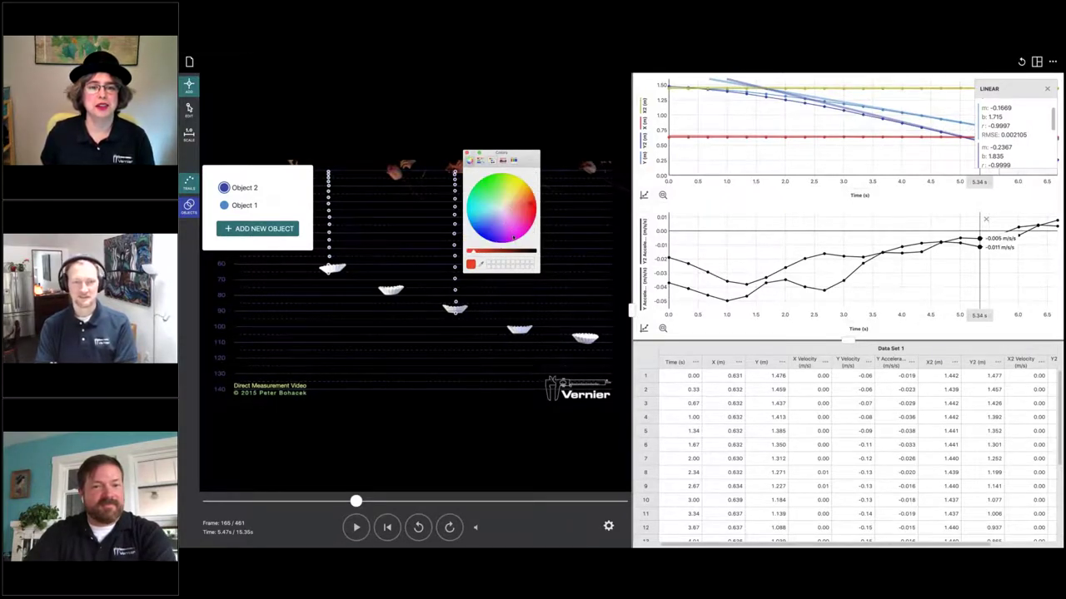
left_click(513, 237)
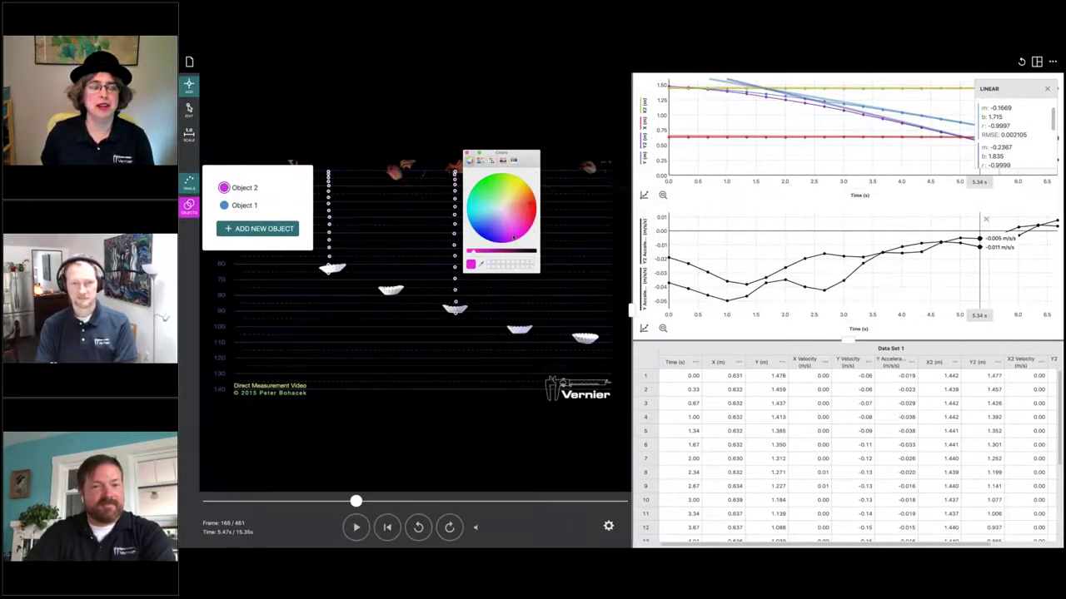
left_click(500, 177)
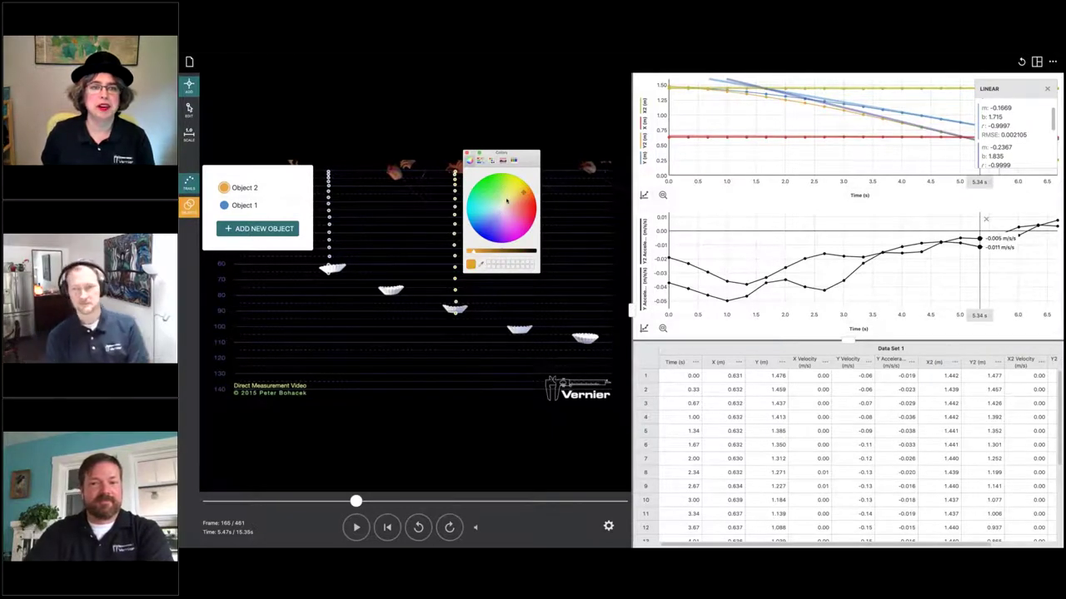
left_click(506, 199)
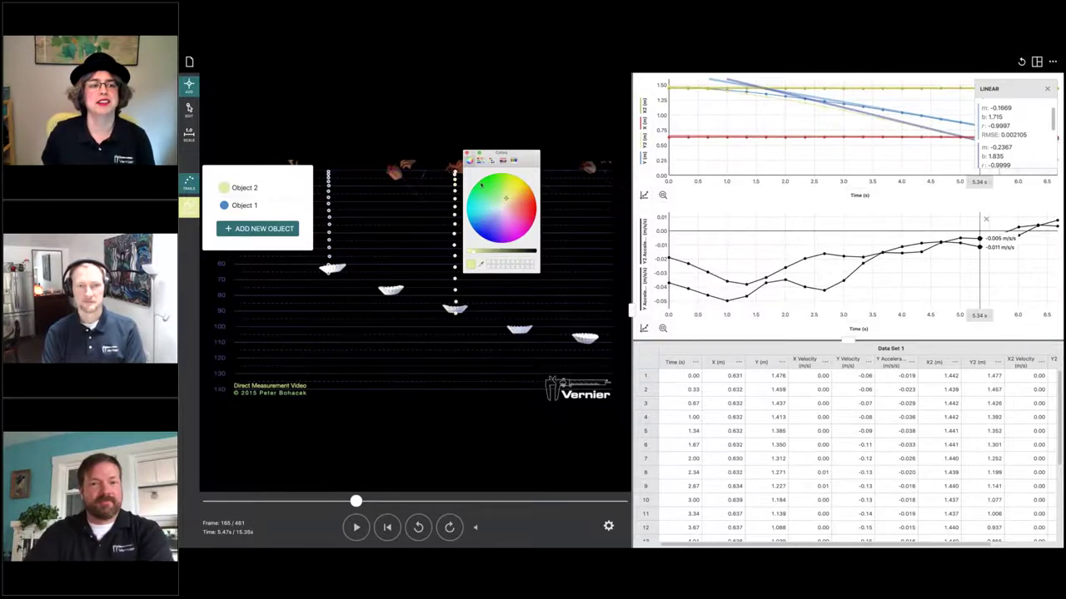
left_click_drag(496, 195, 517, 248)
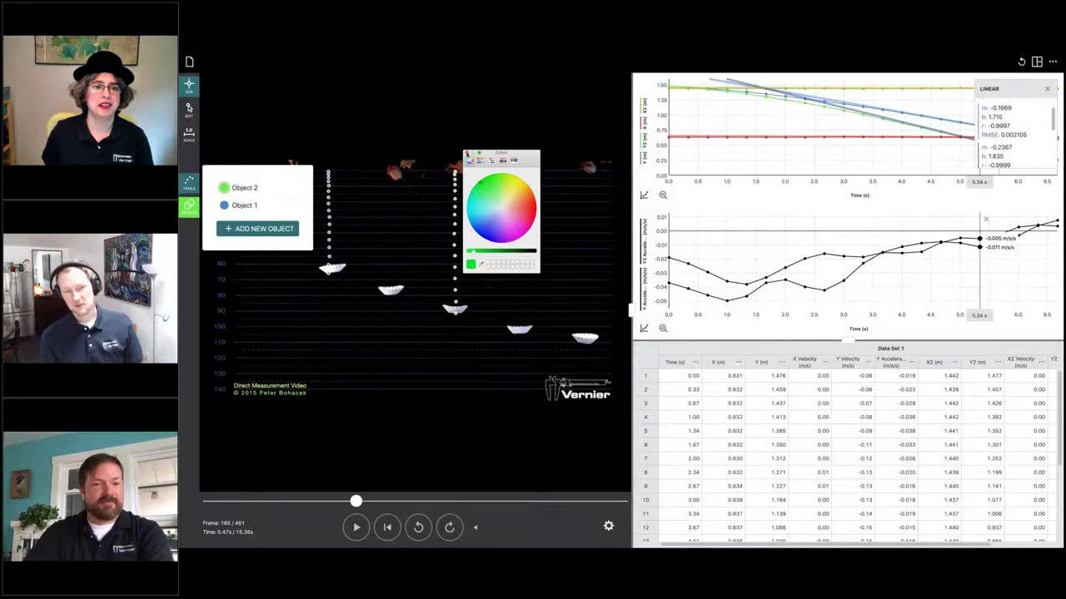
key("Escape")
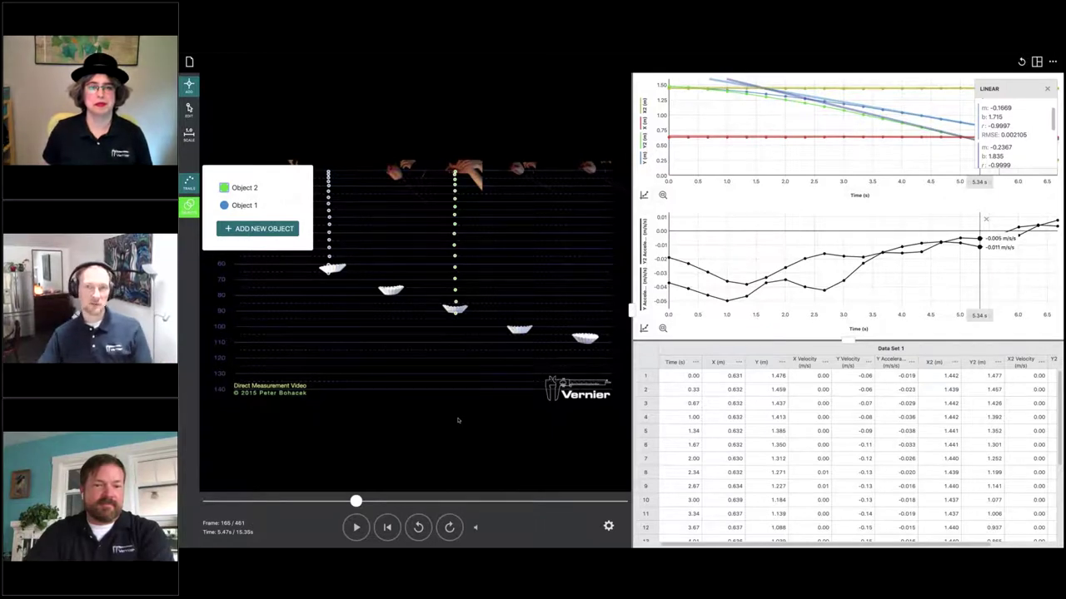
left_click(463, 470)
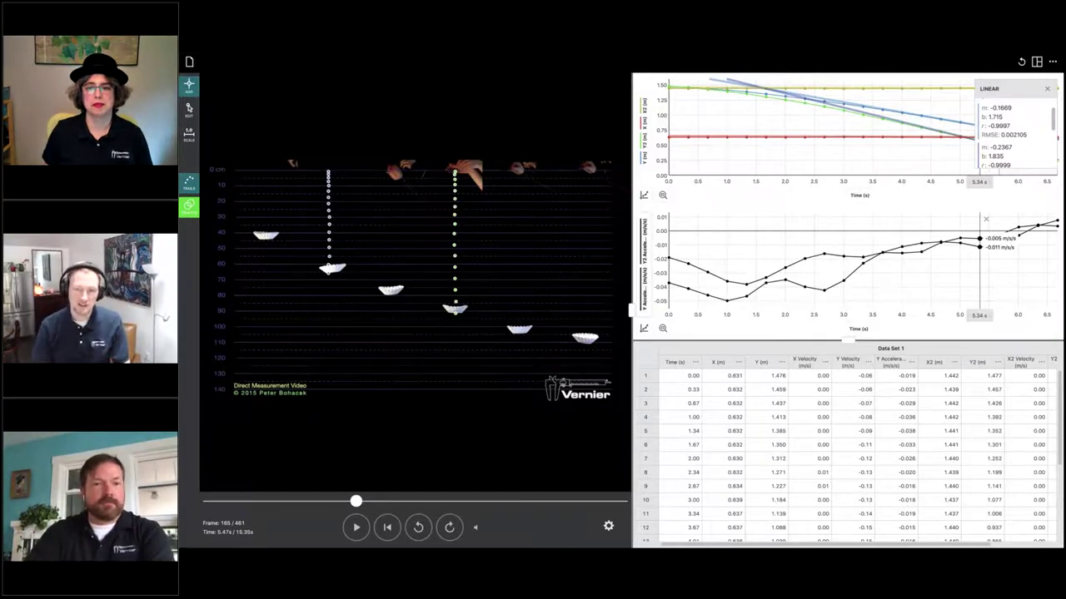
Step: Make the lower graph plot Y Velocity and Y2 Velocity instead of Y and Y2 Acceleration
left_click(644, 258)
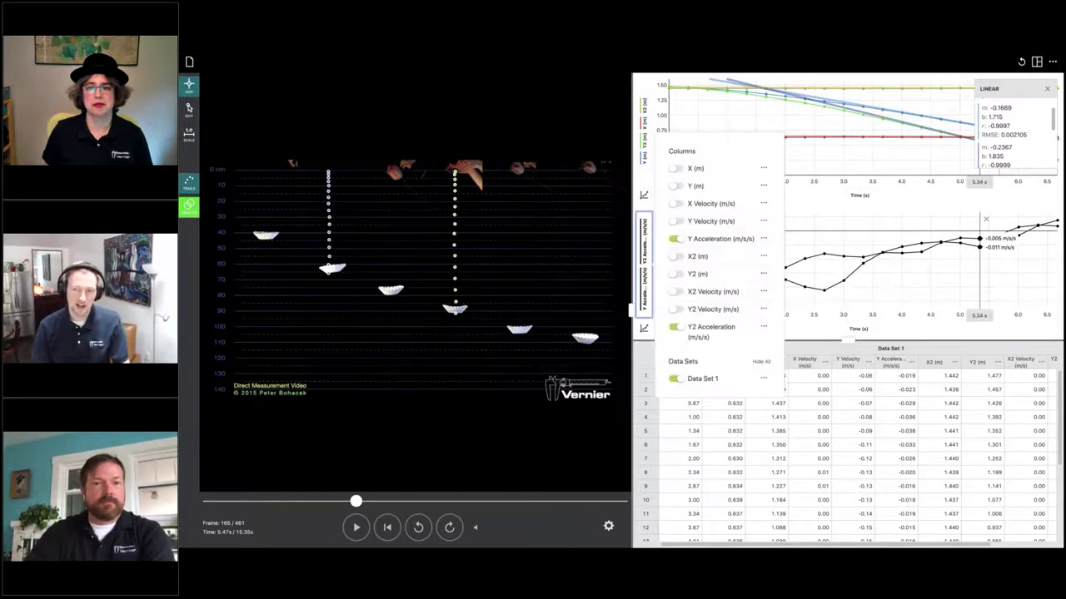
left_click(675, 221)
left_click(676, 238)
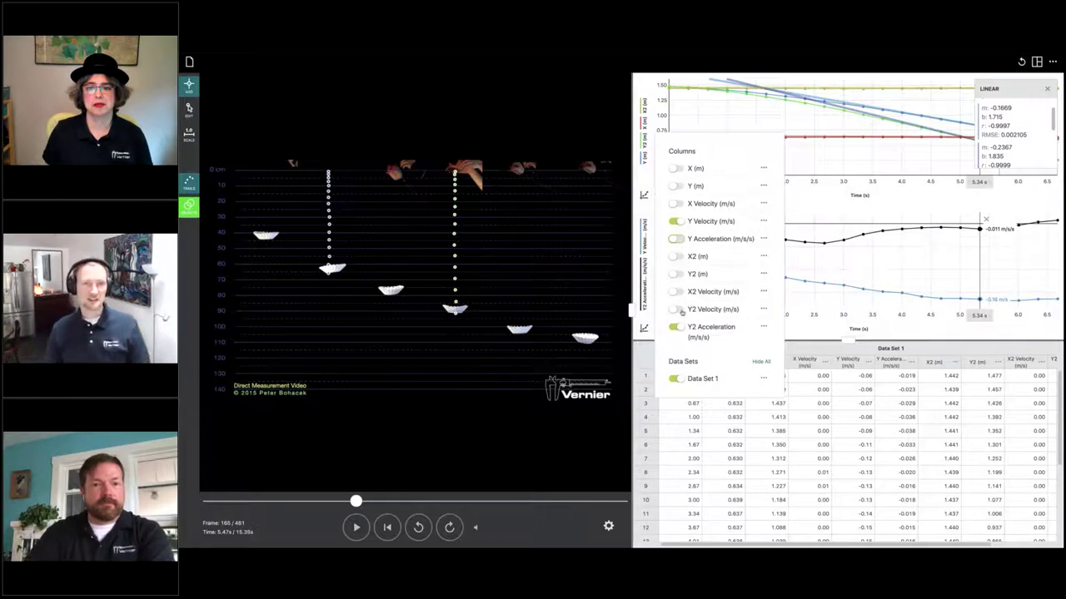
left_click(675, 309)
left_click(675, 327)
left_click(796, 326)
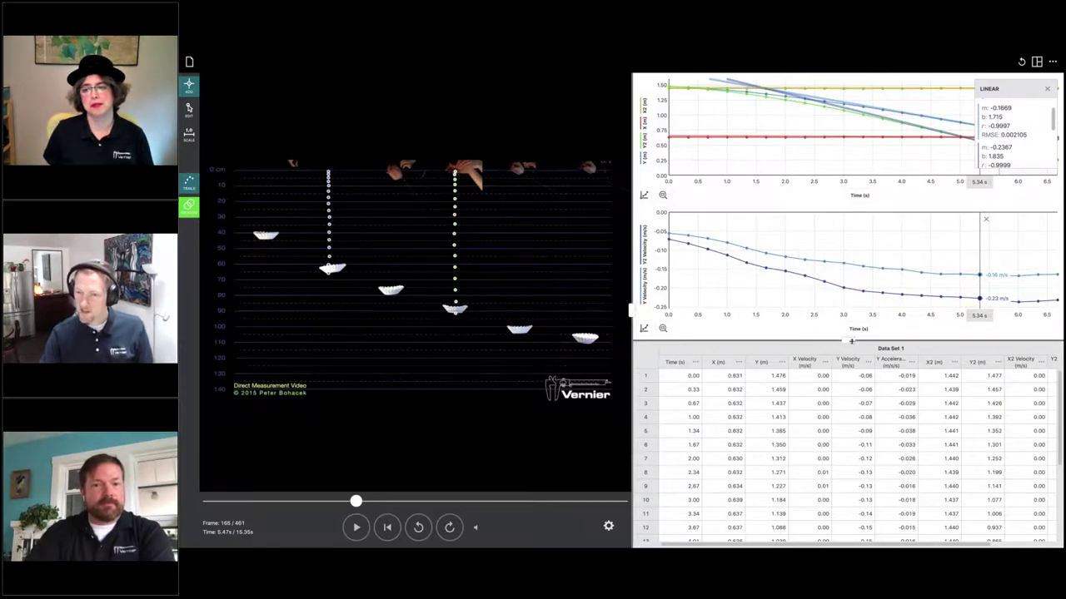
Step: Enlarge the graphs by dragging the splitter down to shrink the data table
left_click_drag(847, 340, 847, 477)
left_click(348, 55)
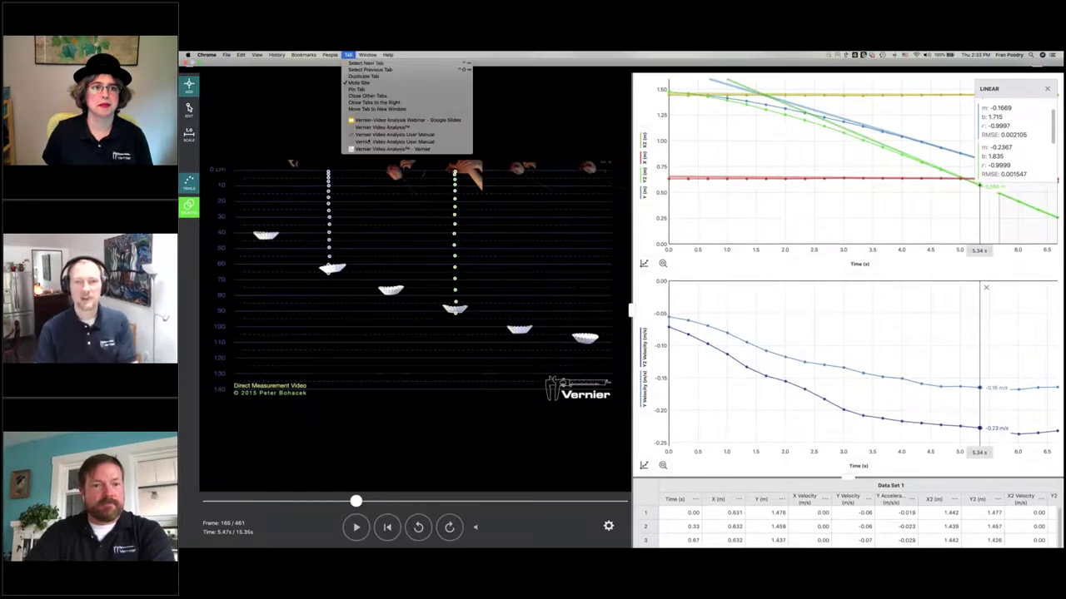
left_click(518, 122)
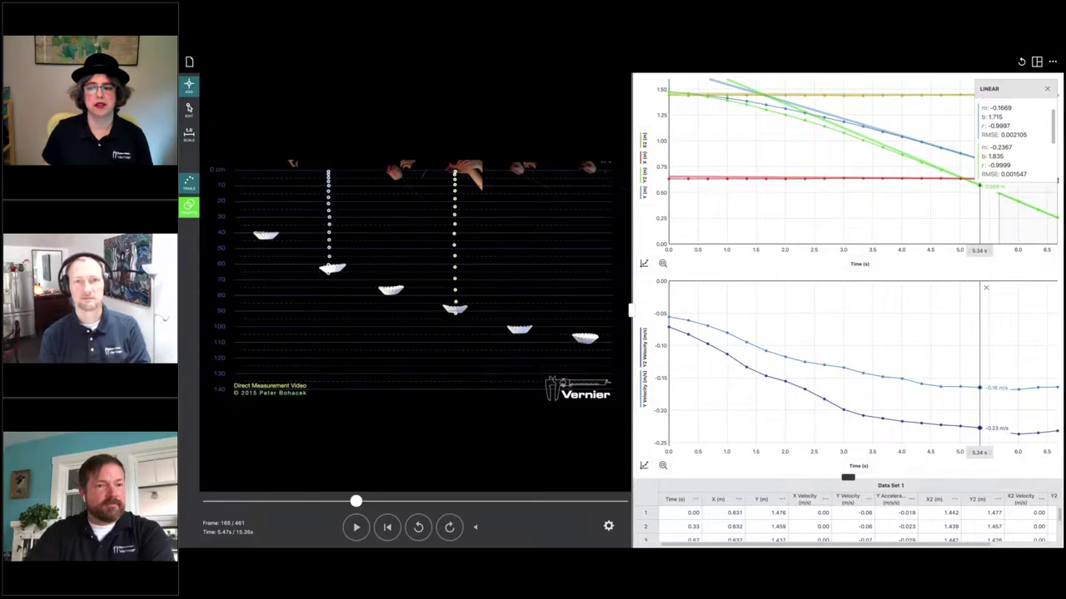
Step: Enlarge the data table, then select and copy all of Data Set 1's cells
left_click_drag(848, 477, 847, 245)
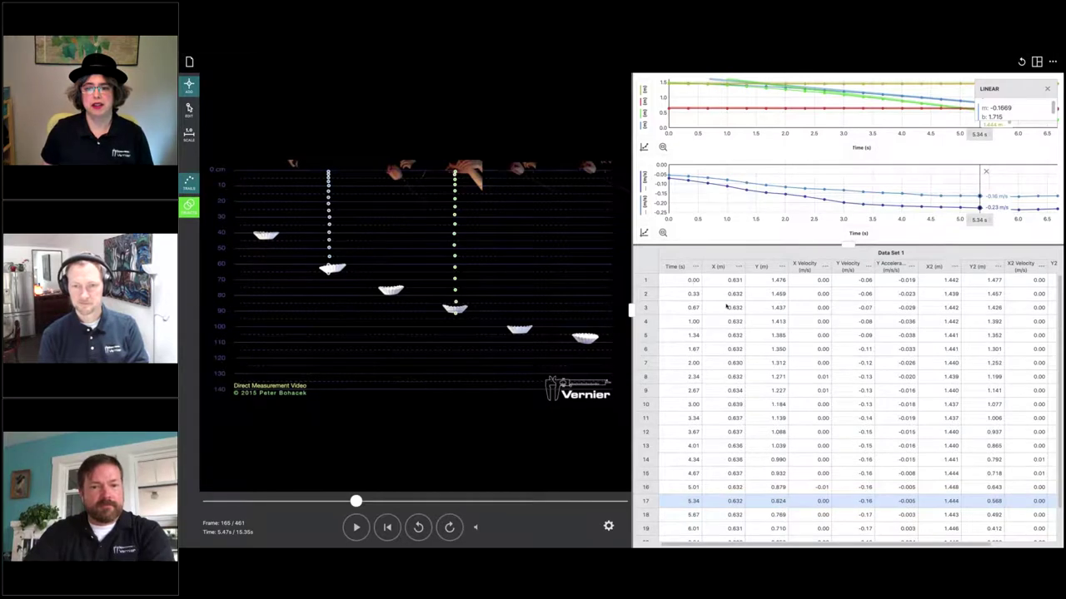
left_click_drag(726, 307, 899, 545)
left_click_drag(1056, 546, 1060, 521)
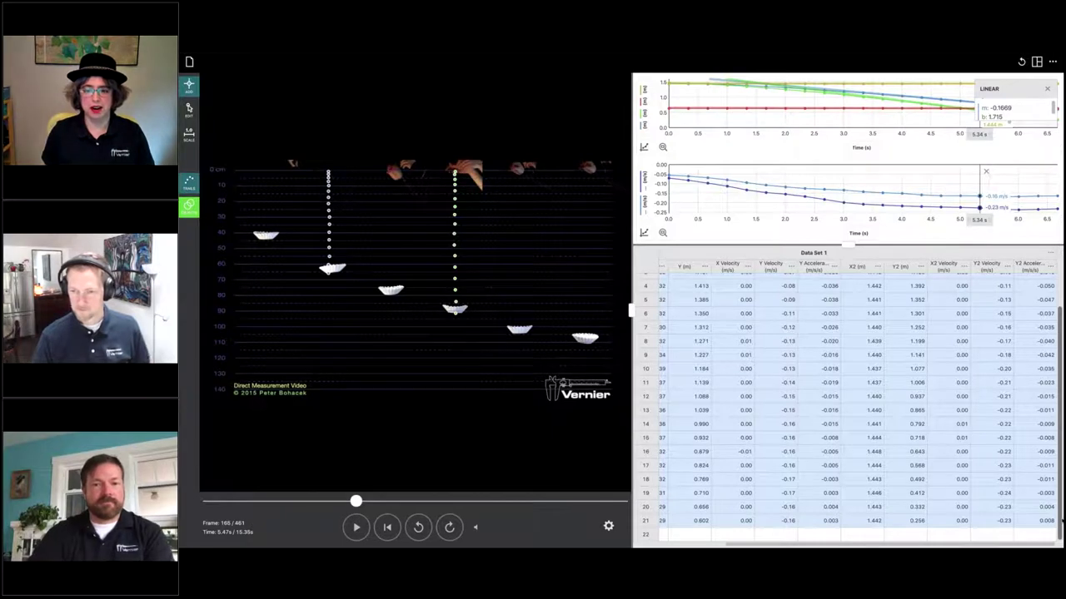
right_click(798, 412)
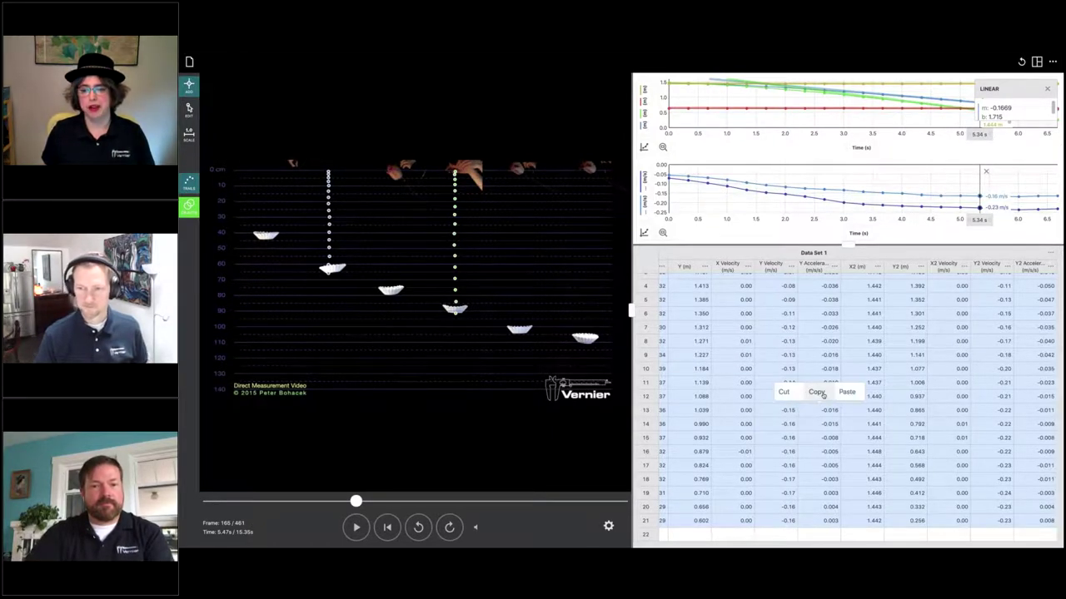
key("Escape")
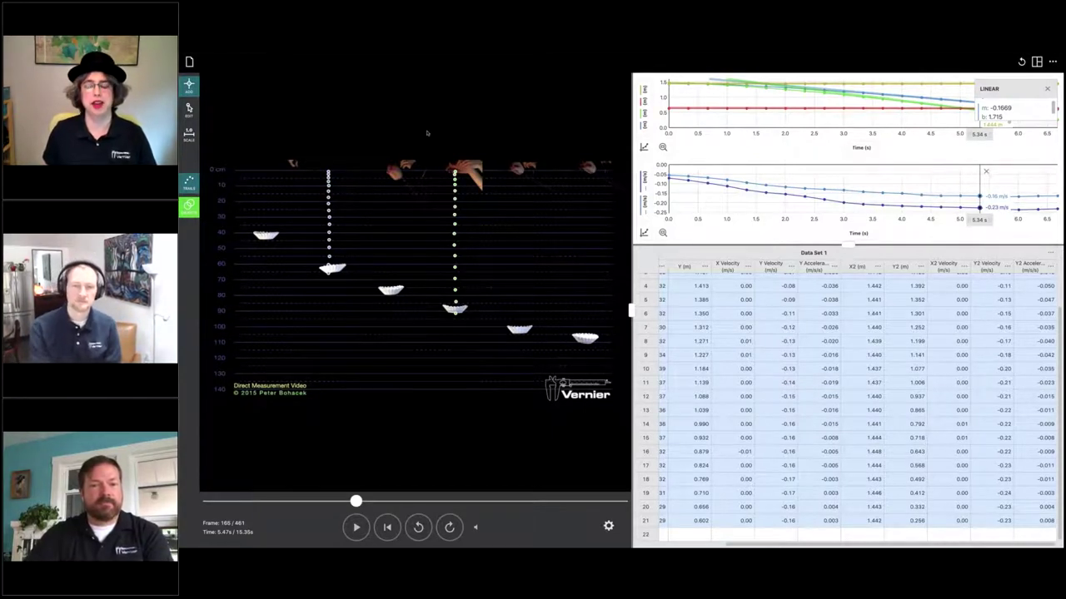
left_click(190, 63)
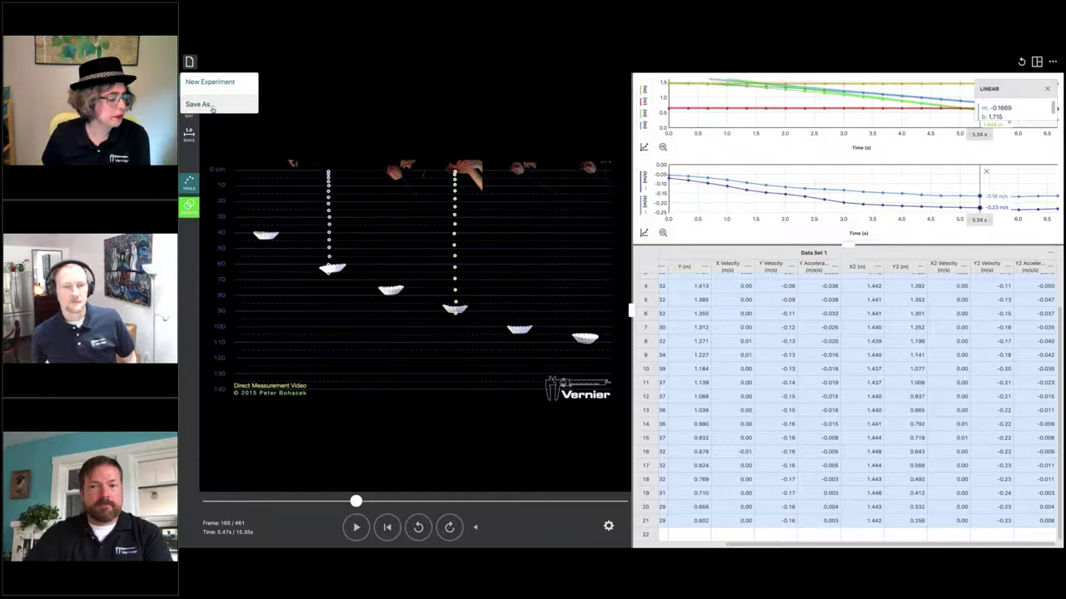
Step: Dismiss the file menu, leaving the two-curve velocity graph and linear fit in view
left_click(408, 97)
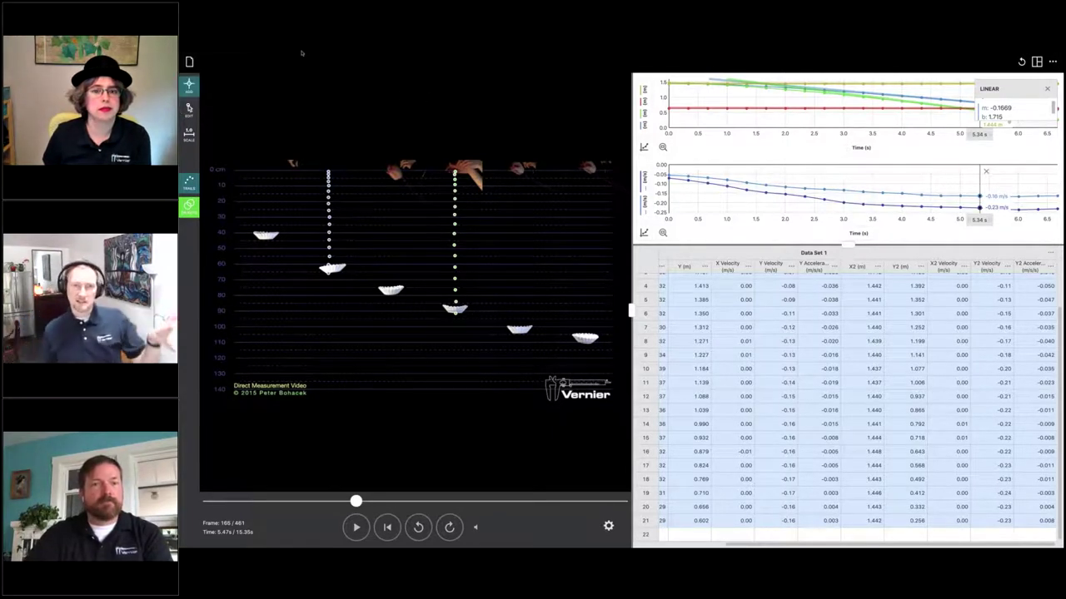
mouse_move(333, 51)
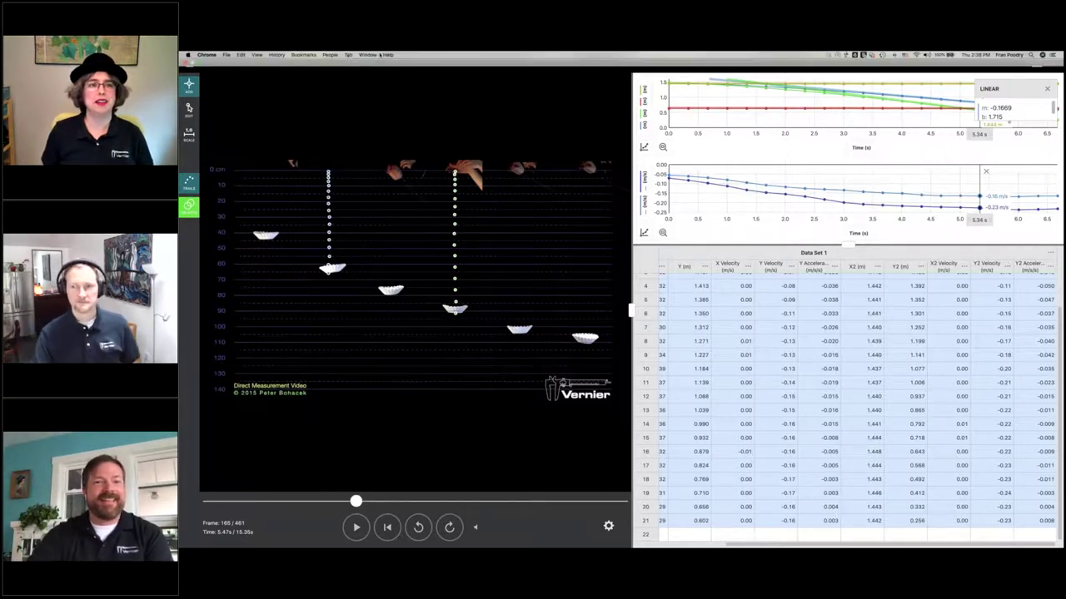
Step: Switch to the Vernier product page tab and show its Experiments section
left_click(348, 55)
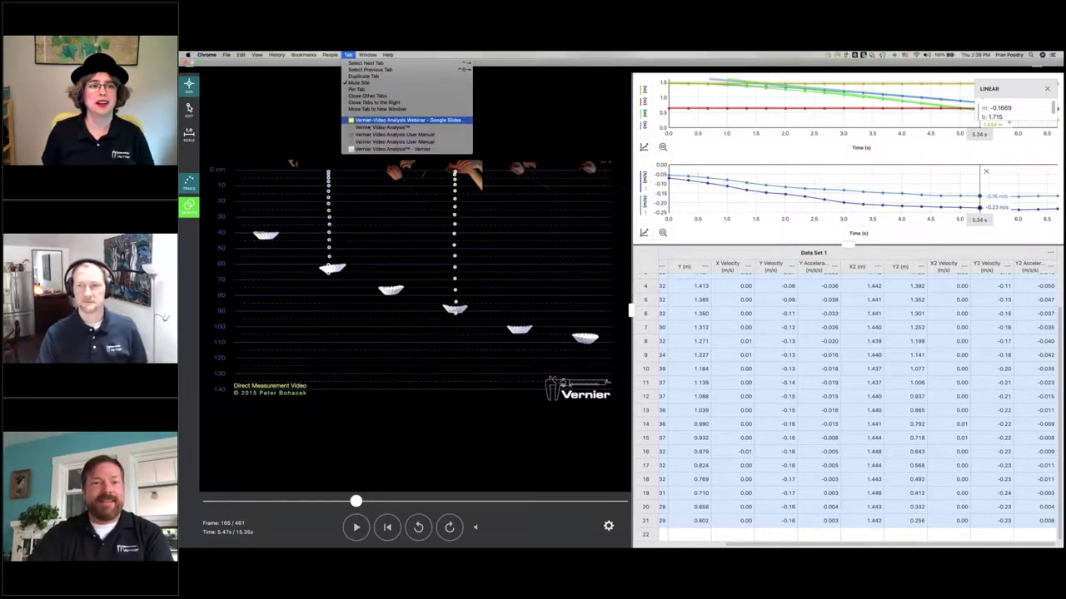
left_click(374, 126)
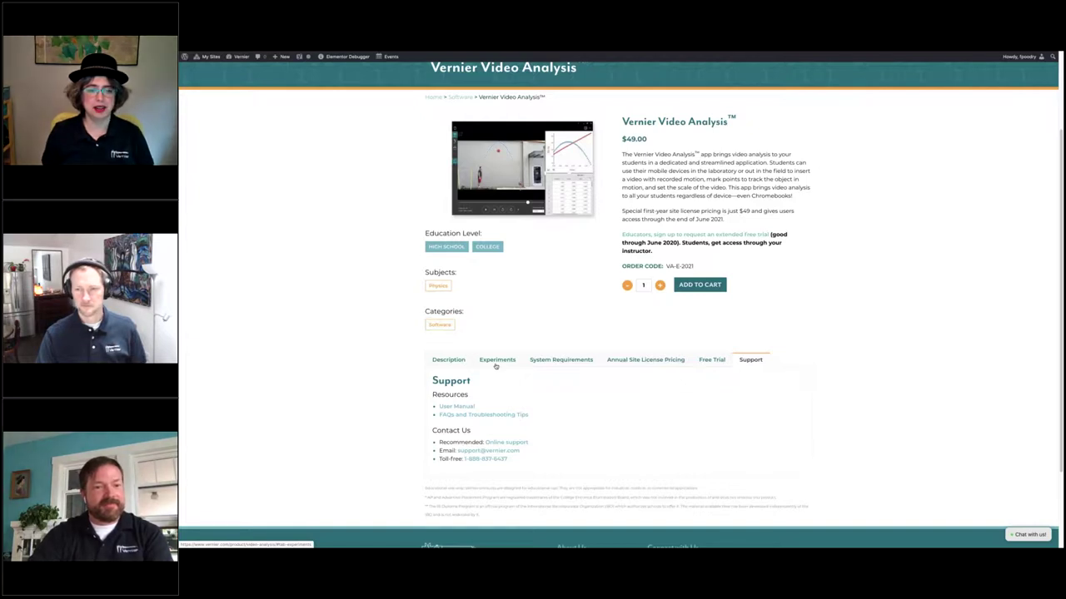
left_click(497, 363)
scroll(383, 358, "down", 2)
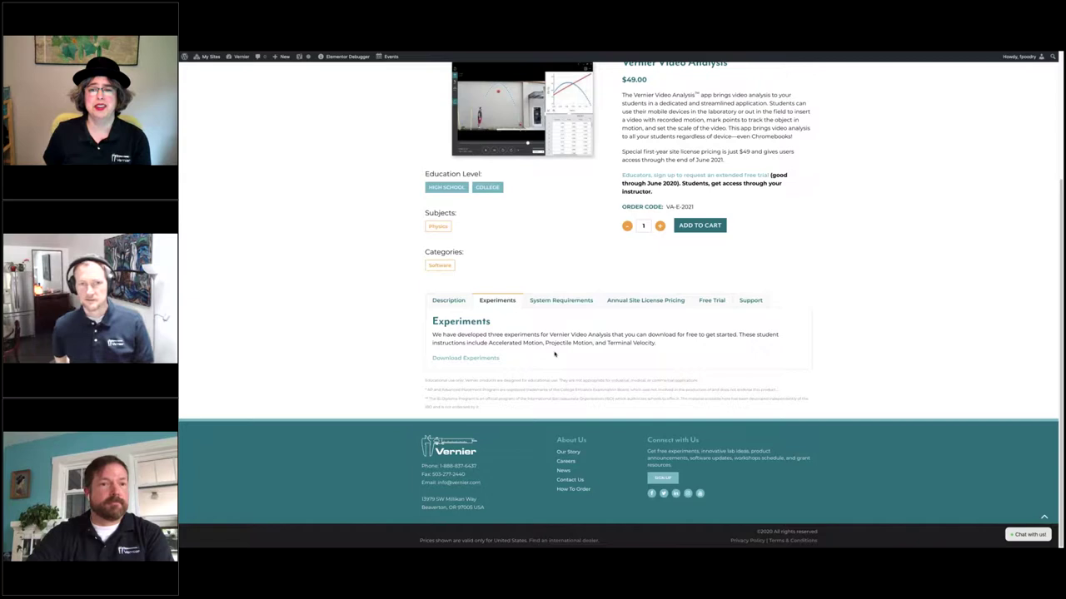
scroll(555, 353, "up", 1)
scroll(555, 354, "up", 3)
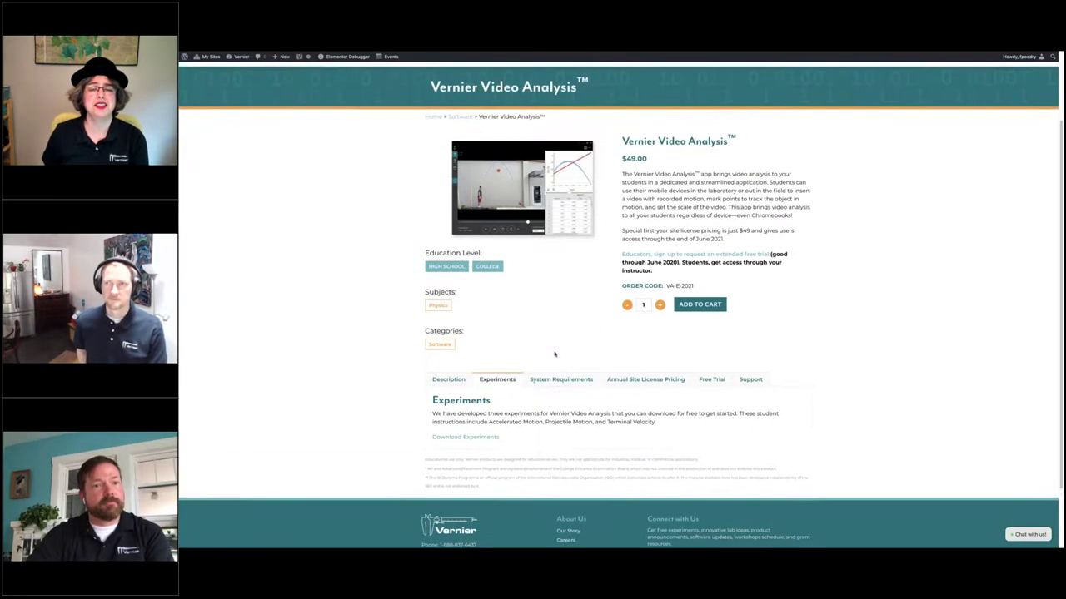
scroll(555, 353, "down", 1)
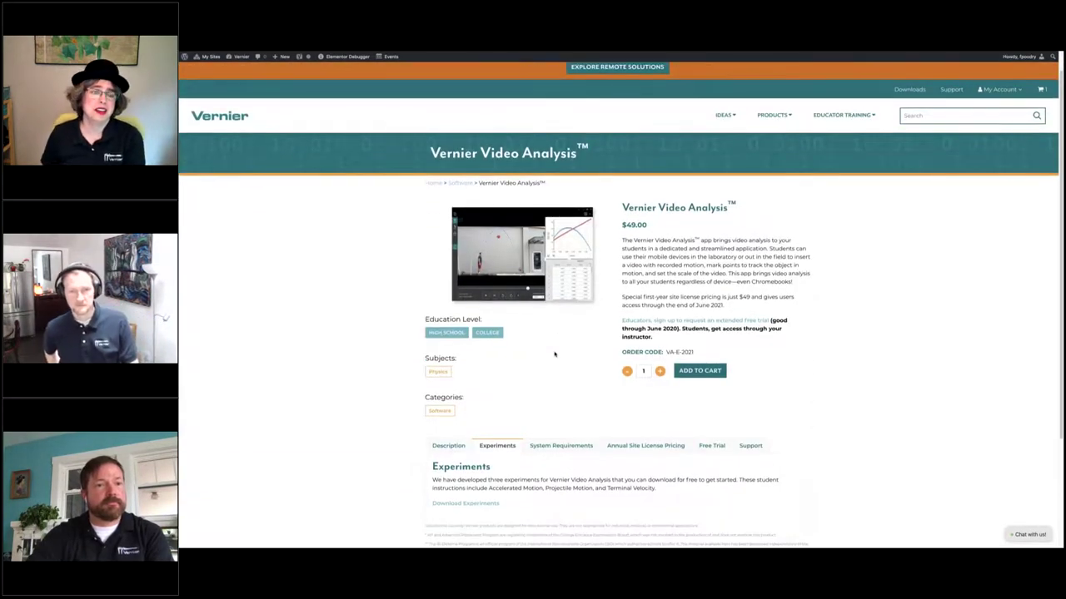
scroll(555, 354, "down", 1)
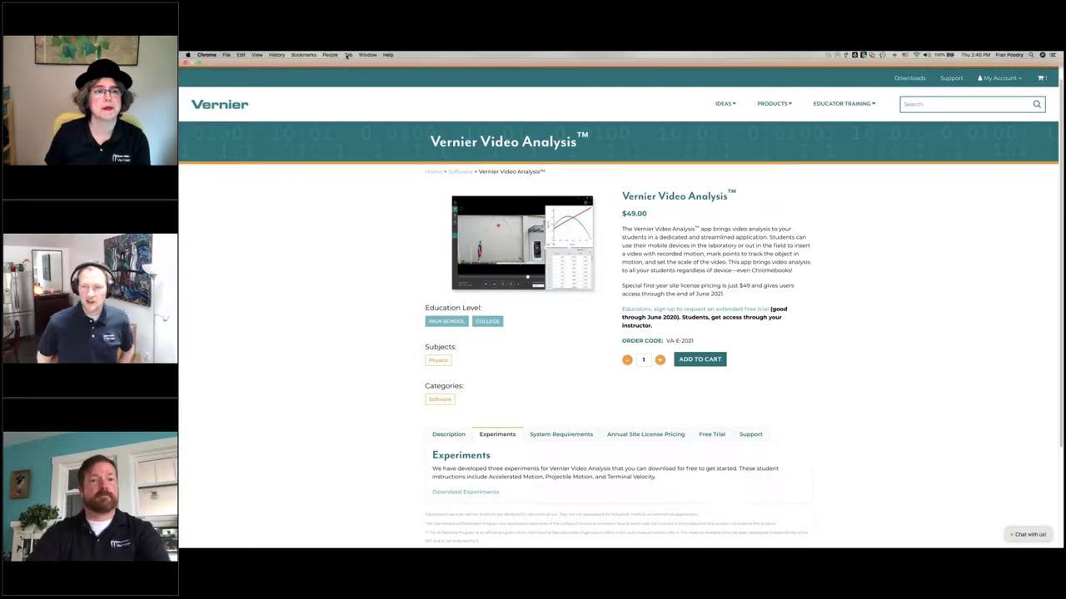
Step: Switch Chrome to the 'Vernier-Video Analysis Webinar' Google Slides tab
left_click(348, 54)
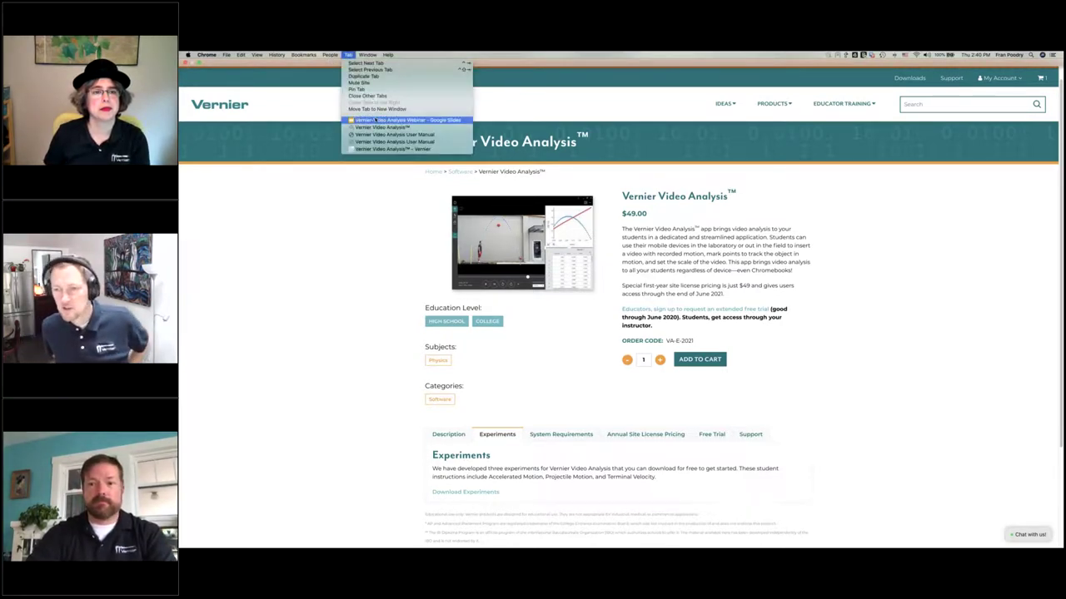
left_click(374, 121)
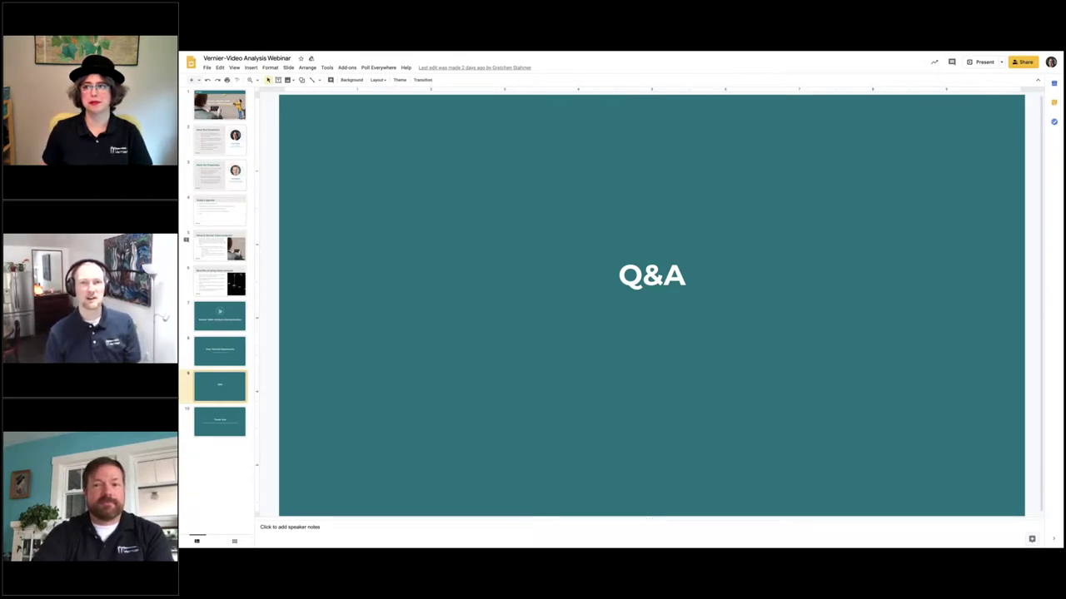
Step: Present the webinar deck full screen with Ctrl+F5
key("ctrl+F5")
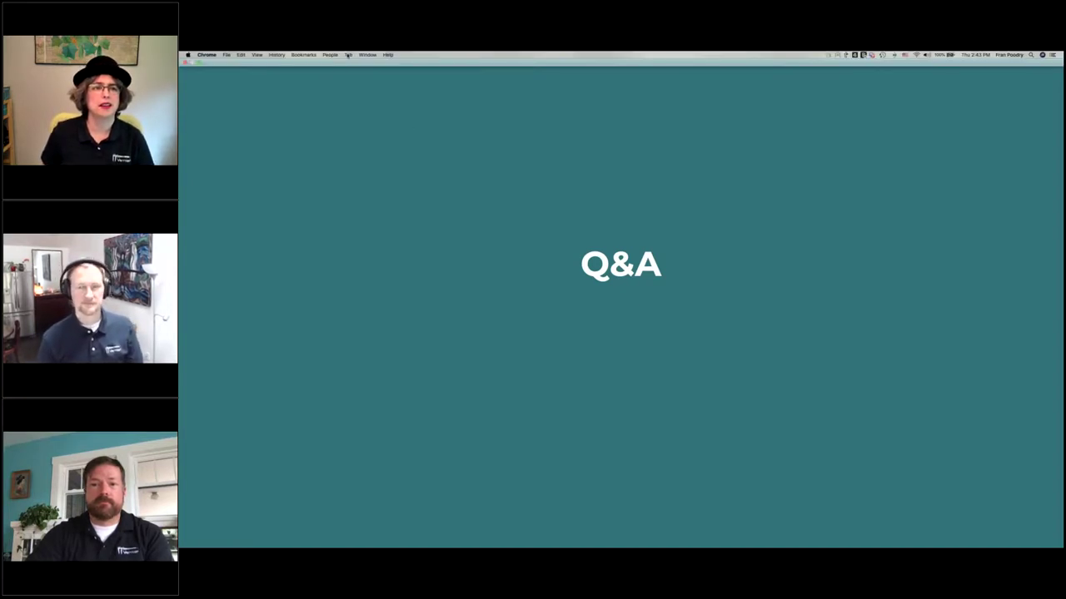
Step: Return to Video Analysis and turn off Graph and Data Table so only the video shows
left_click(348, 55)
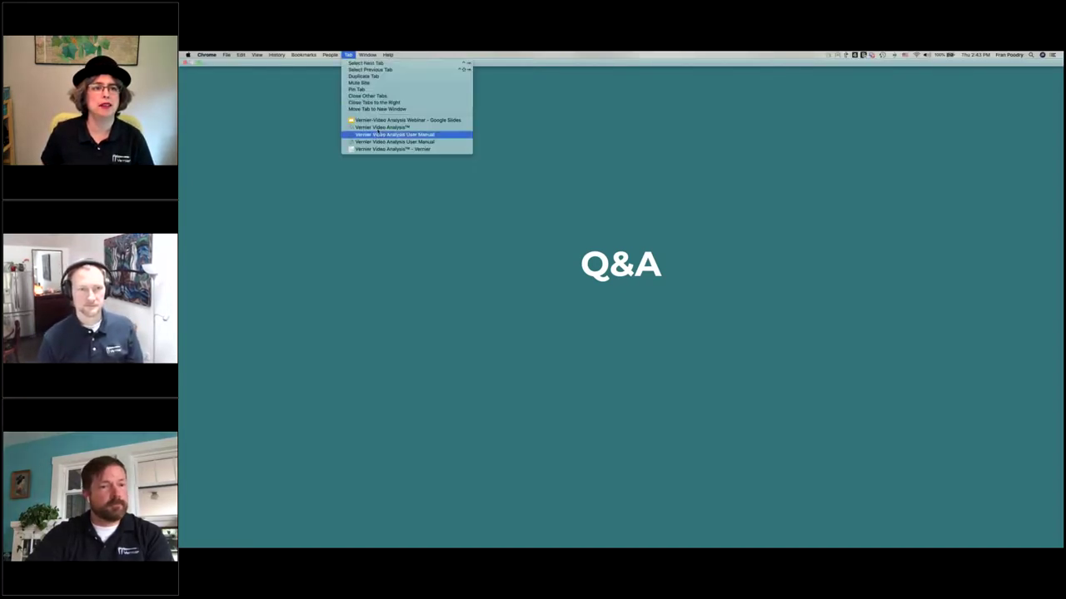
left_click(378, 129)
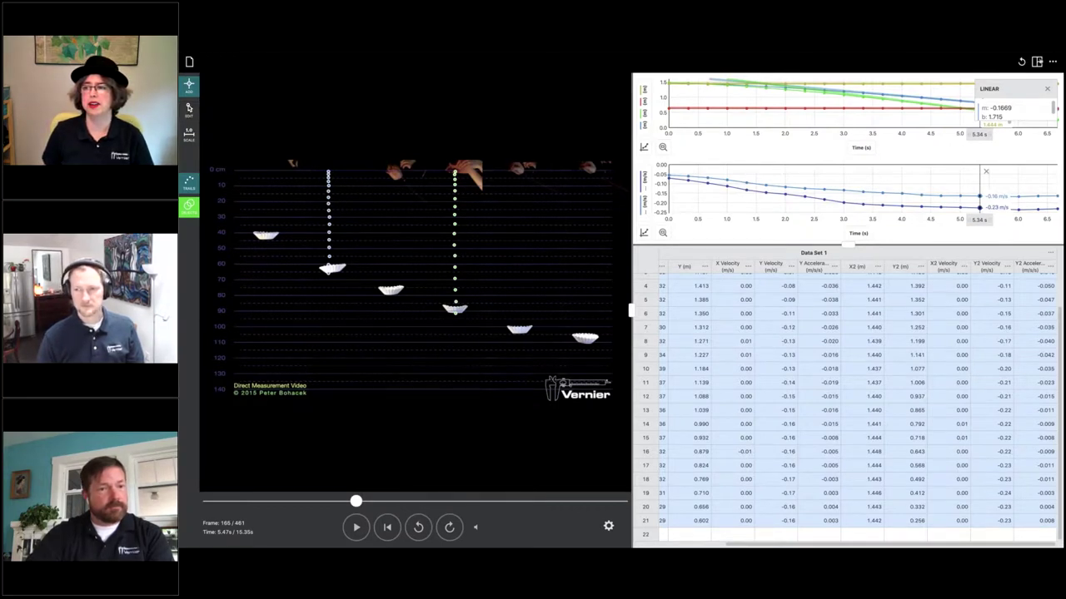
left_click(1036, 62)
left_click(997, 104)
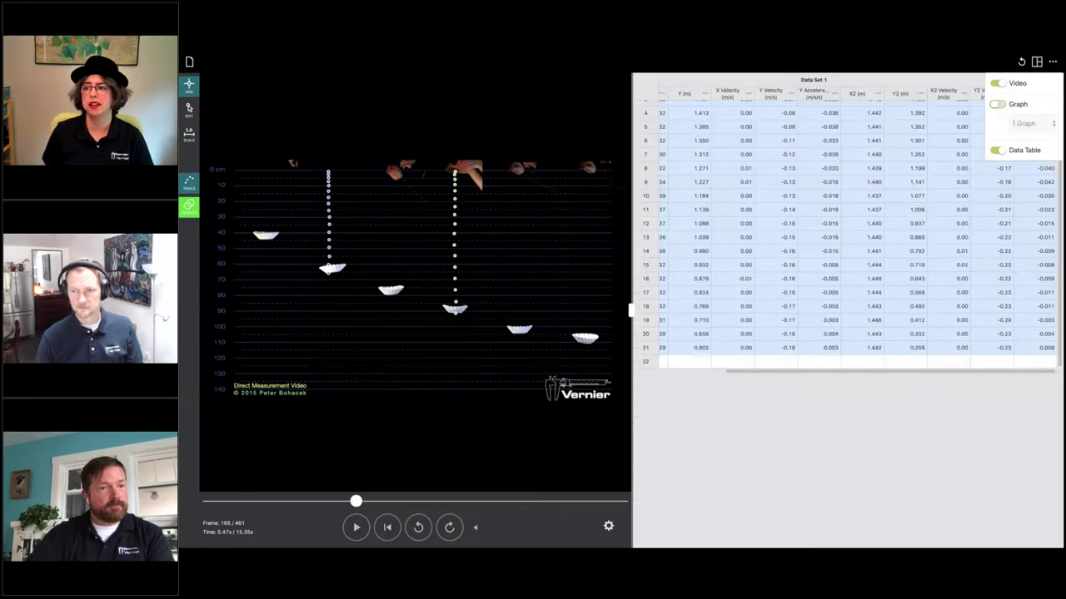
left_click(997, 150)
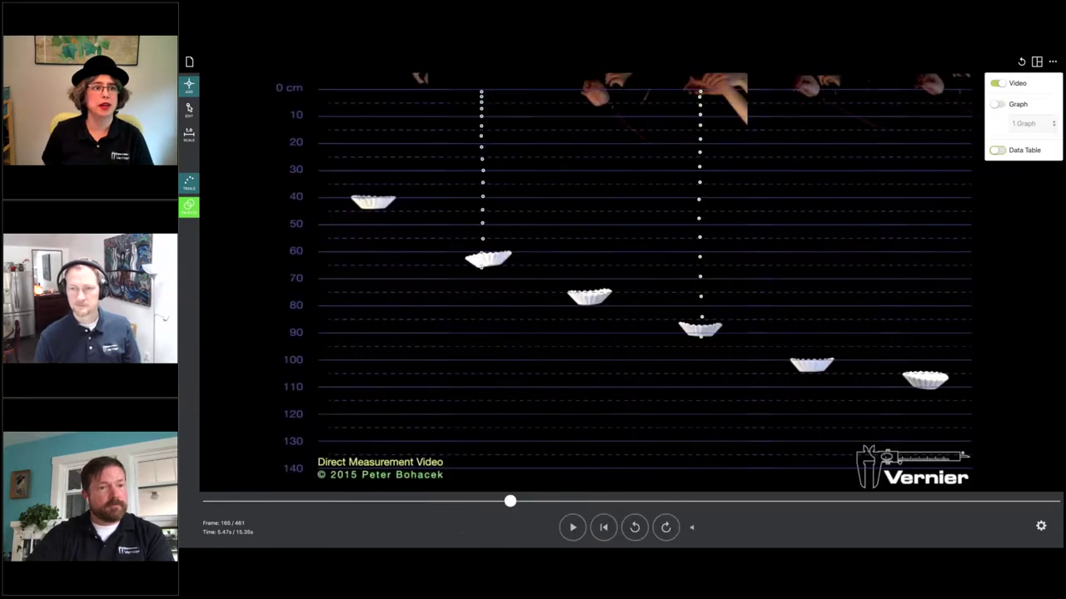
Step: In Edit mode, drag a tracked point from the right filter's trail to the trash
left_click(189, 109)
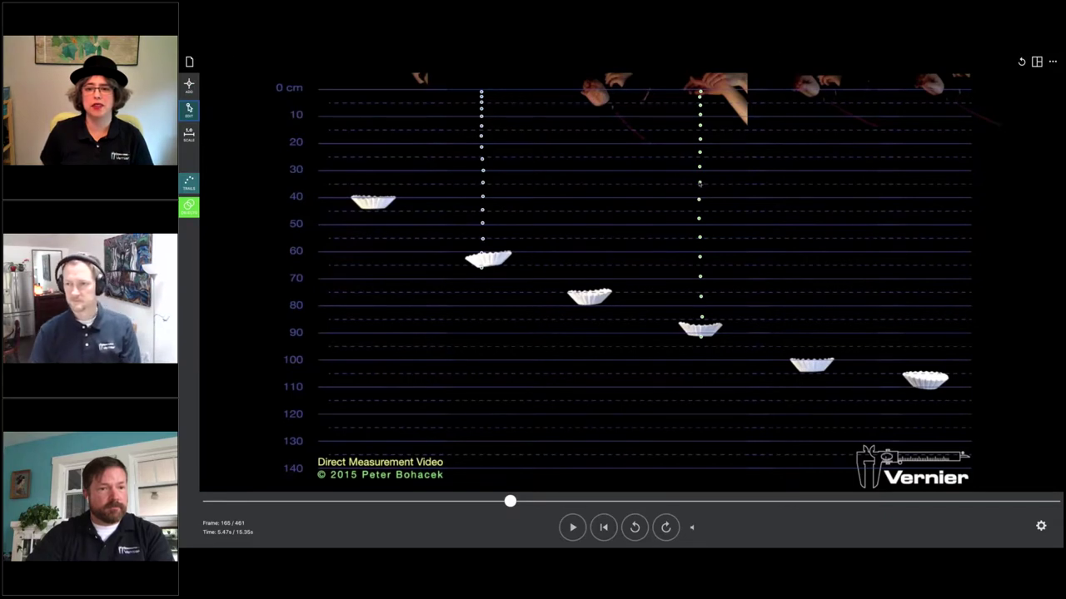
left_click_drag(699, 184, 611, 473)
left_click_drag(607, 512, 630, 297)
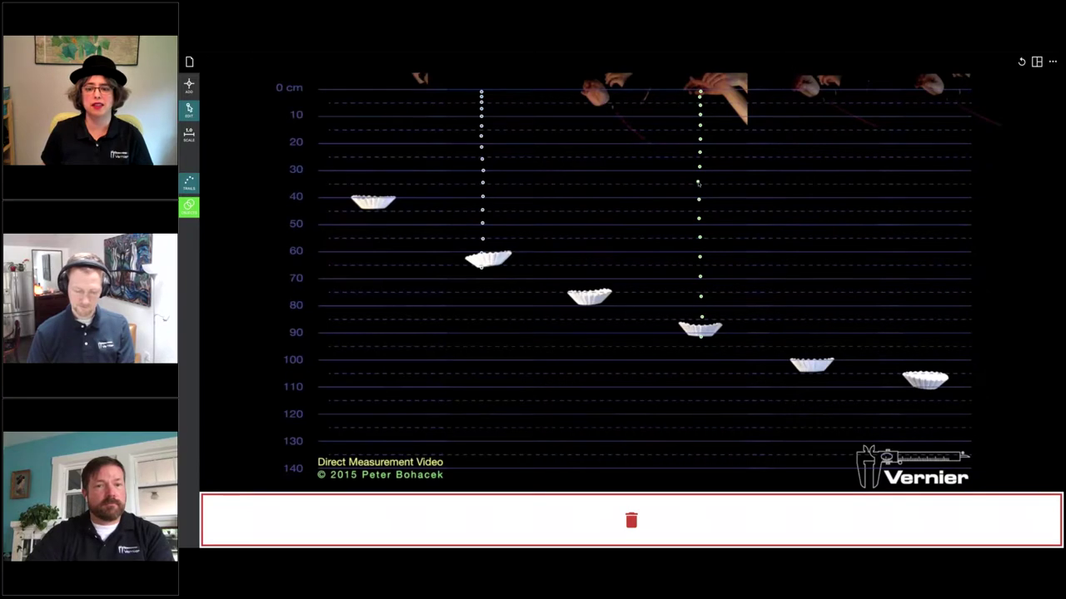
mouse_move(618, 495)
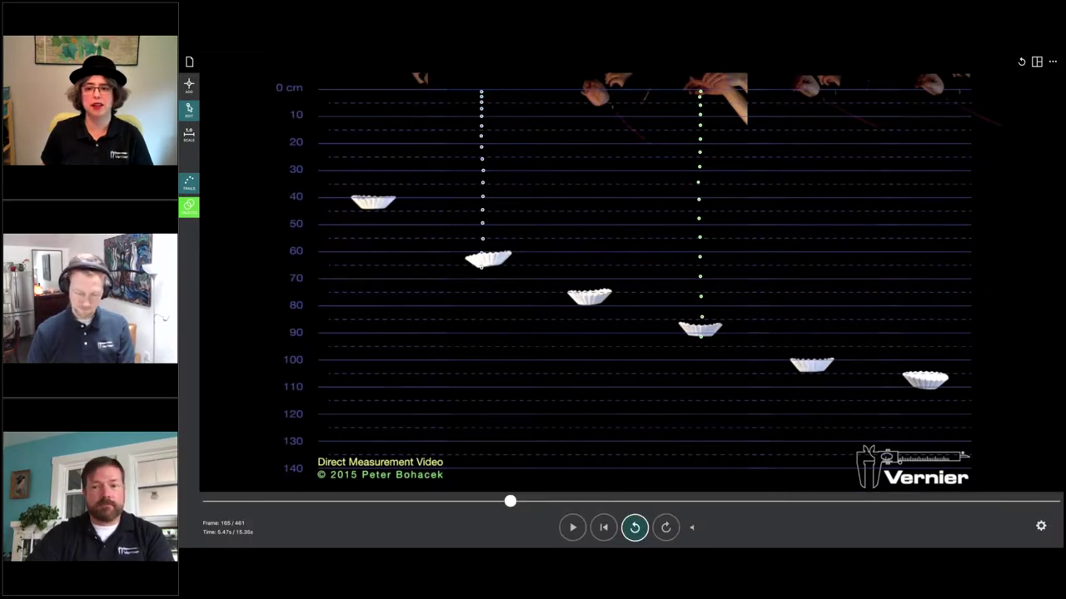
Step: Step the video back to frame 85 and inspect the points on the fourth and second filters
left_click(634, 527)
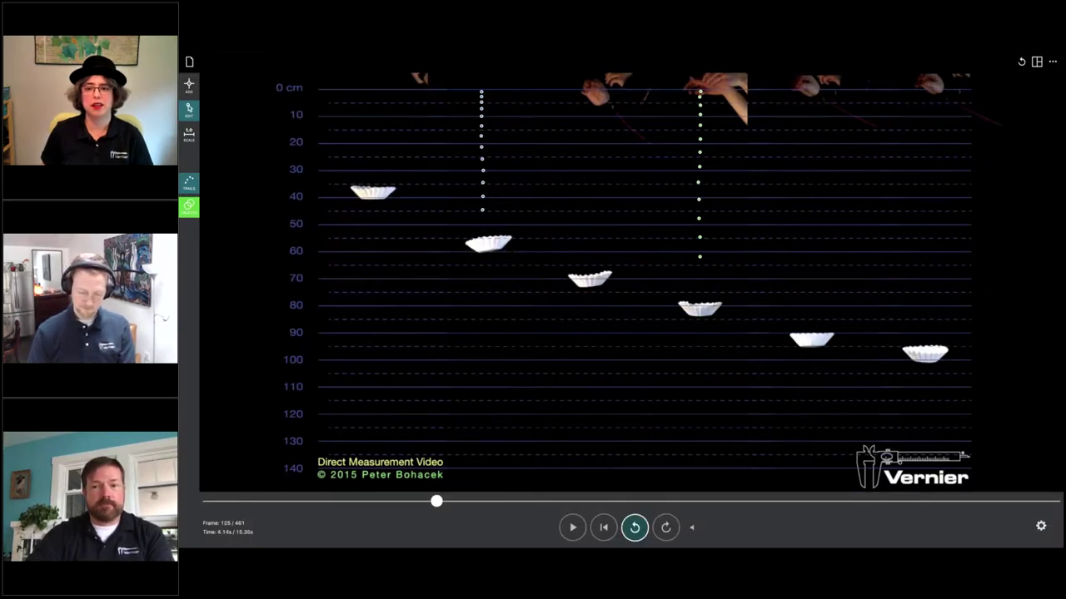
left_click(634, 527)
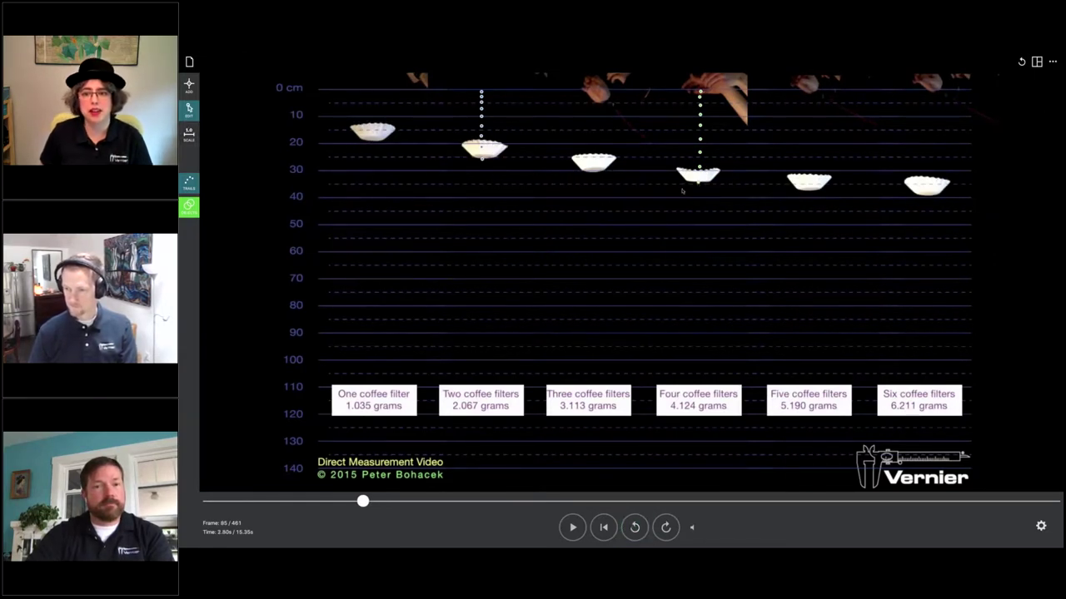
left_click(697, 192)
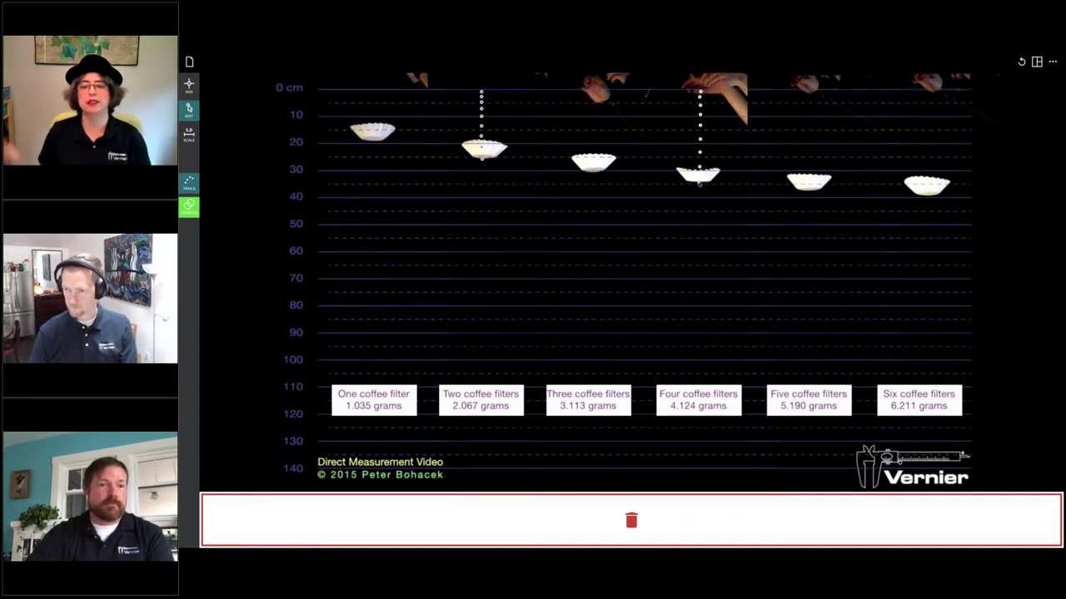
left_click(698, 182)
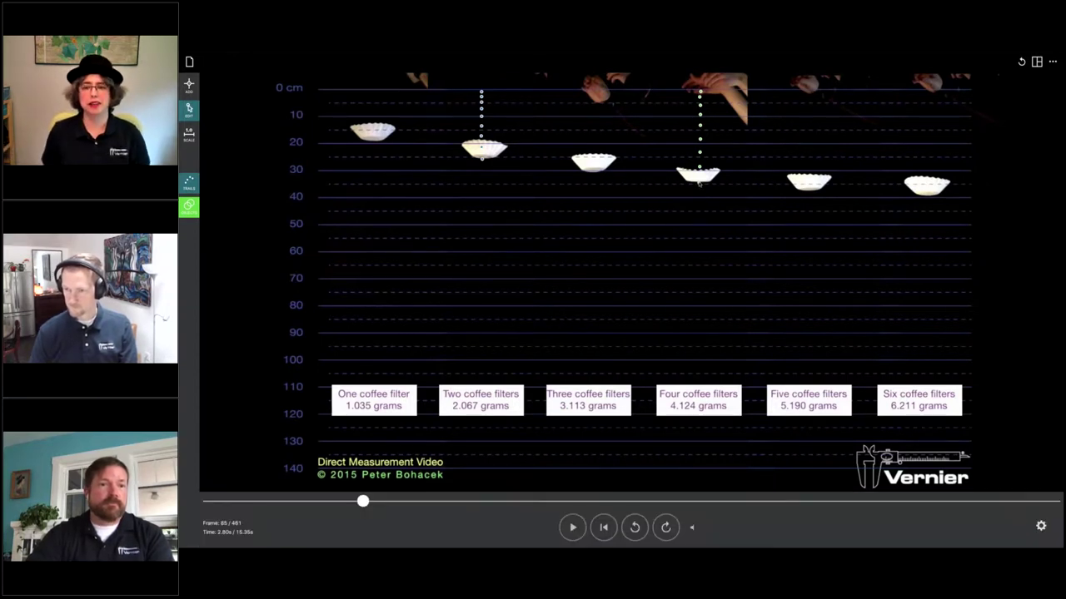
left_click(483, 156)
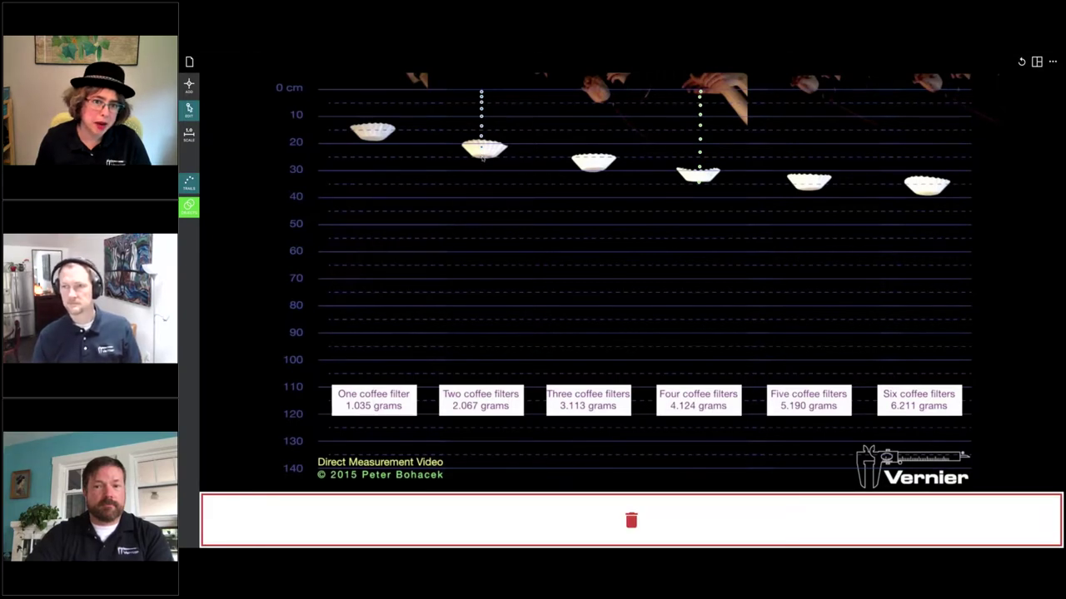
left_click(483, 157)
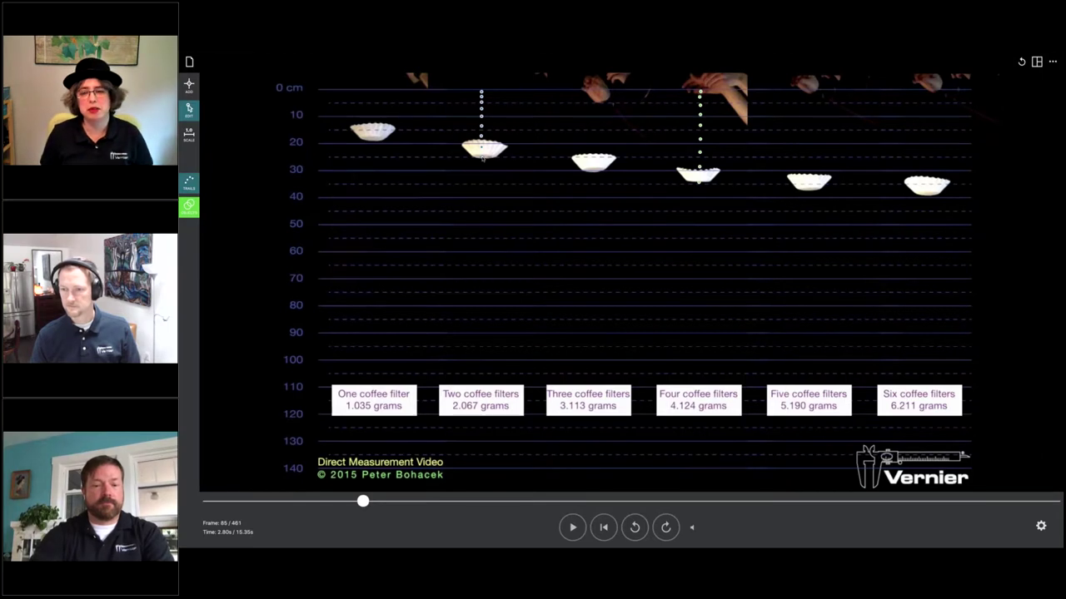
Step: Place new tracked points, the last one just below the second filter
left_click(600, 428)
left_click(502, 353)
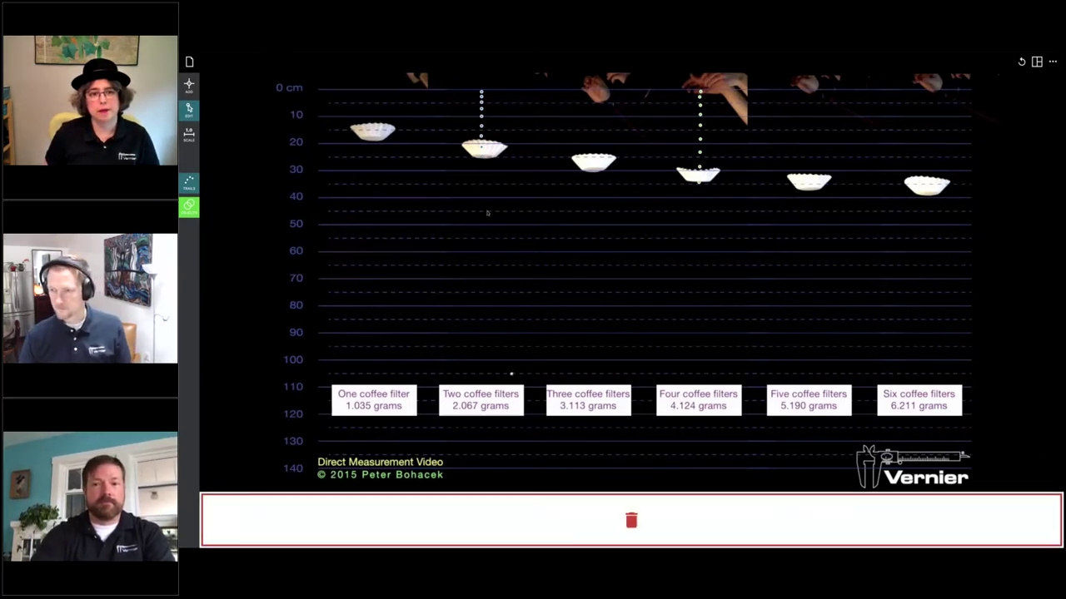
left_click(481, 160)
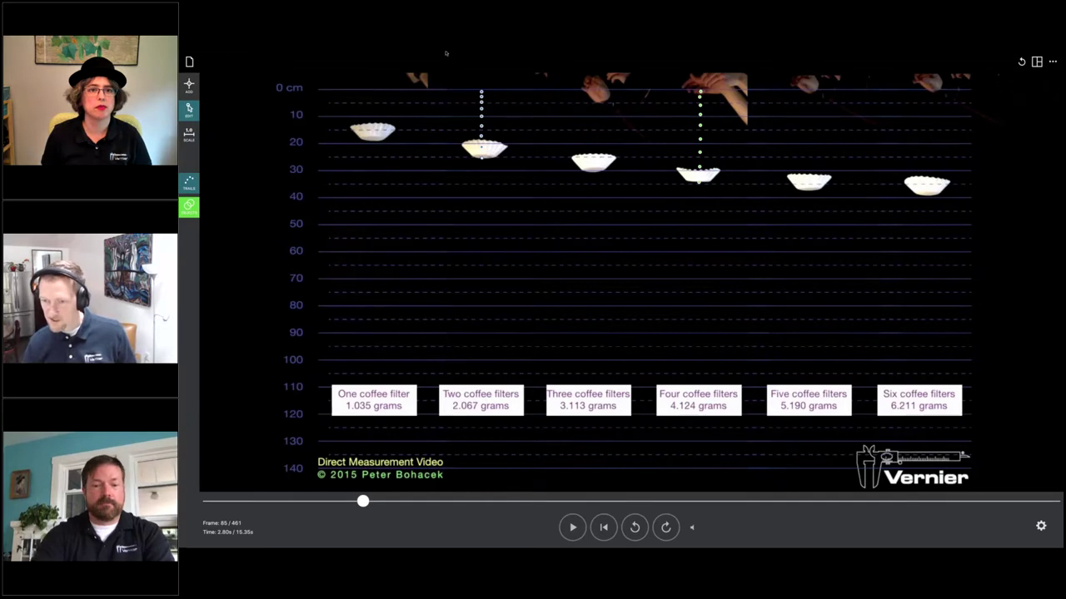
Step: Change the layout to show only the graph, with the video hidden
left_click(369, 55)
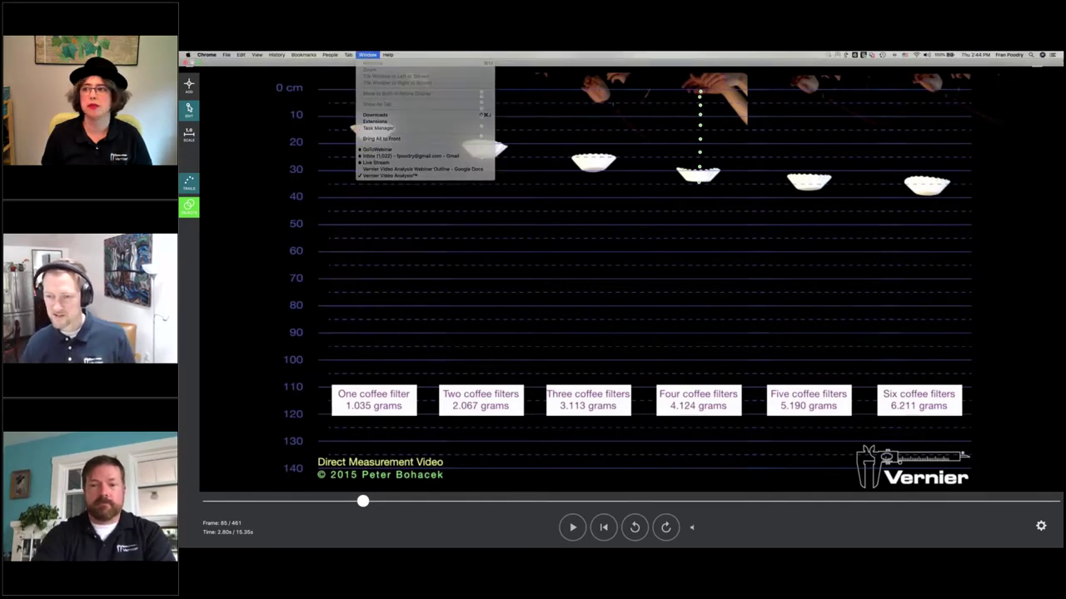
left_click(369, 55)
left_click(1036, 61)
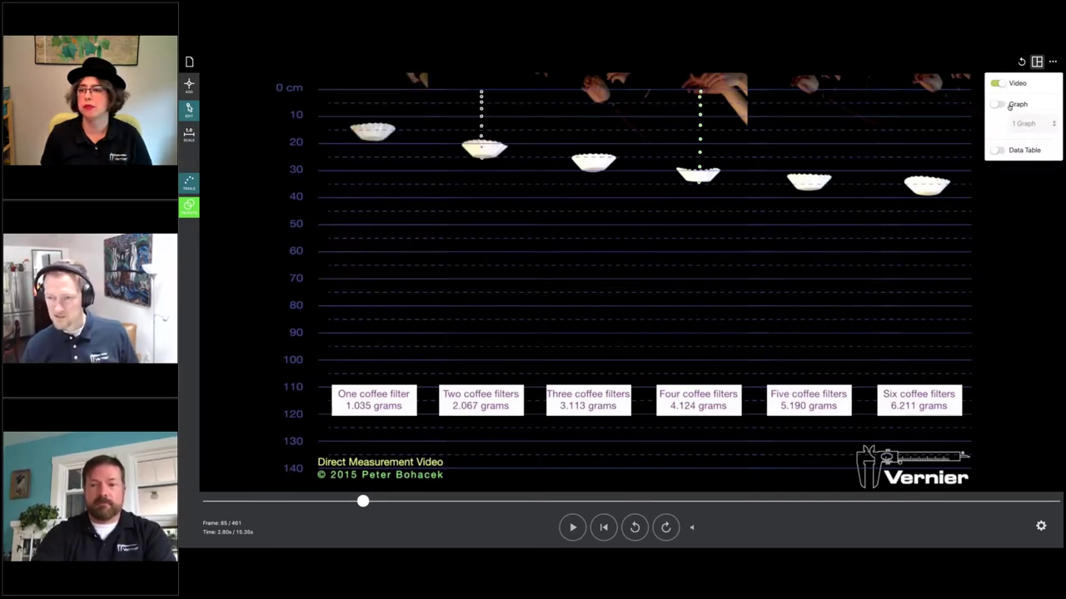
left_click(1008, 105)
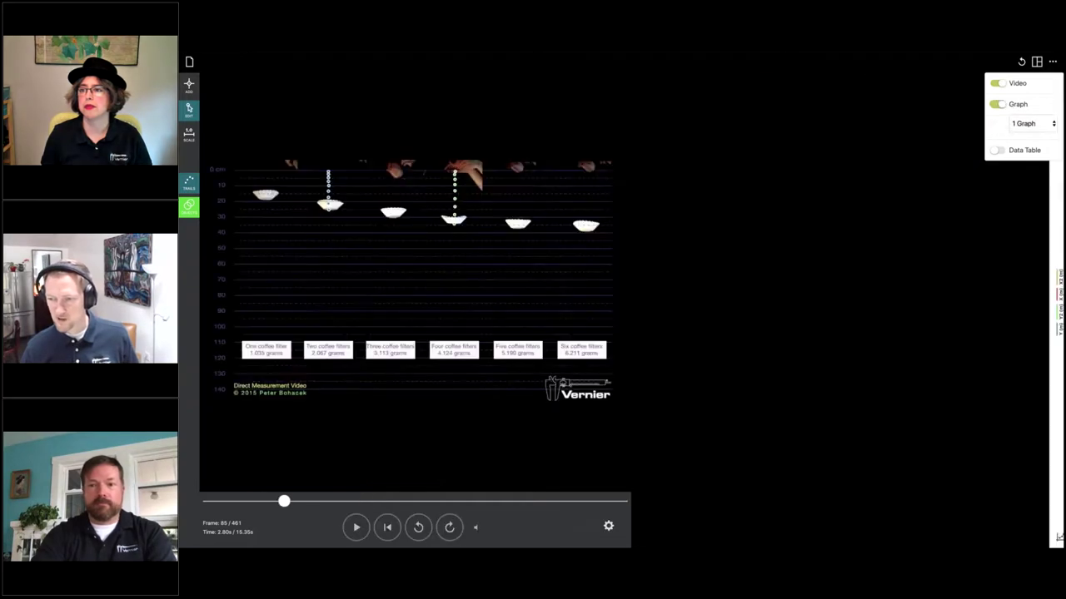
left_click(997, 84)
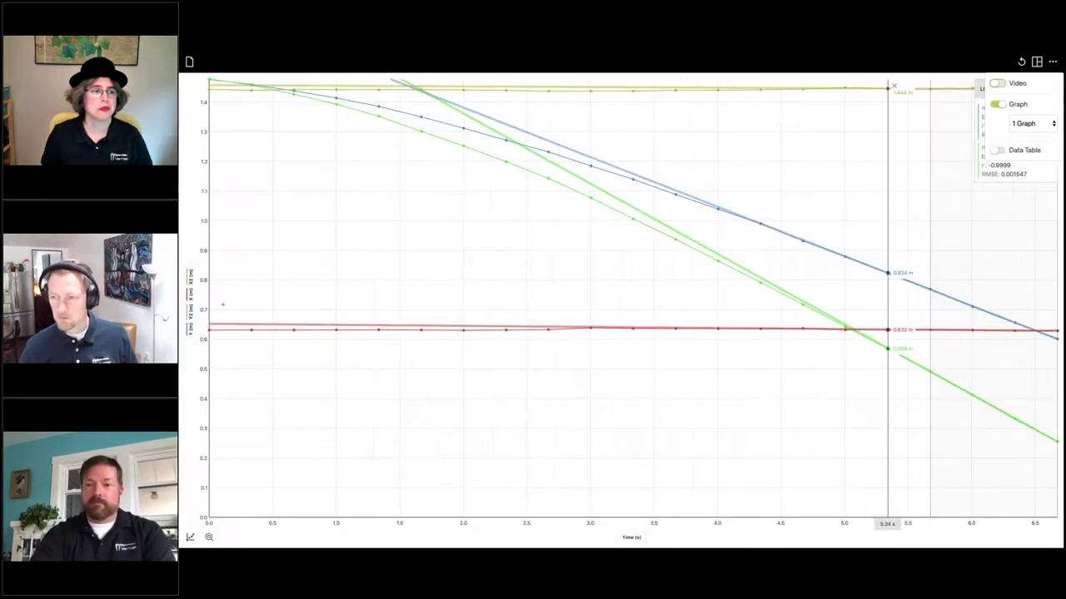
Step: Plot Y Velocity and Y2 Velocity in place of the X, X2, Y and Y2 positions
left_click(190, 300)
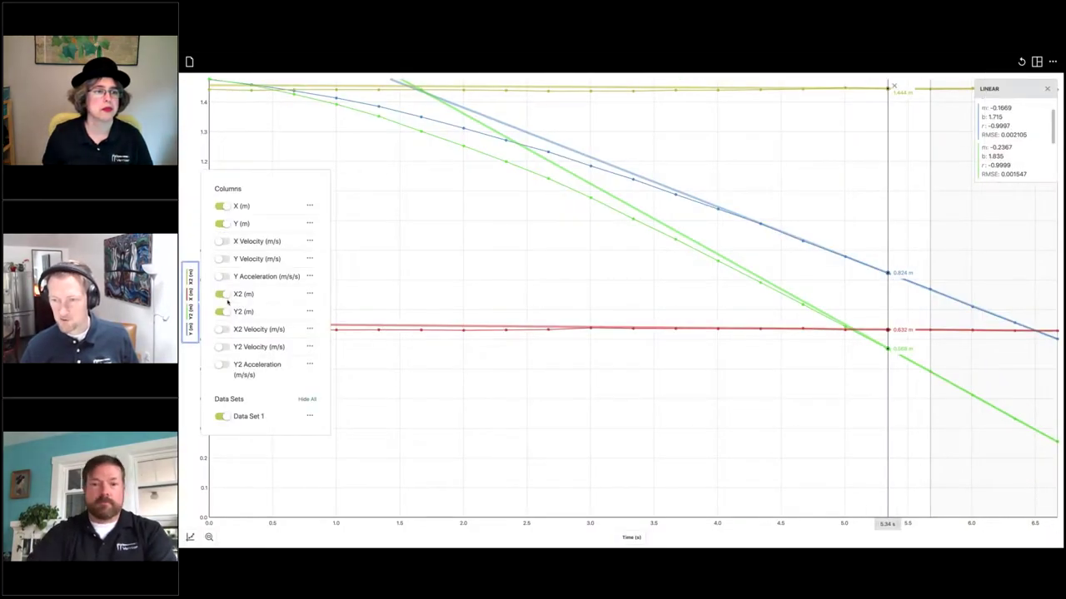
left_click(221, 206)
left_click(222, 294)
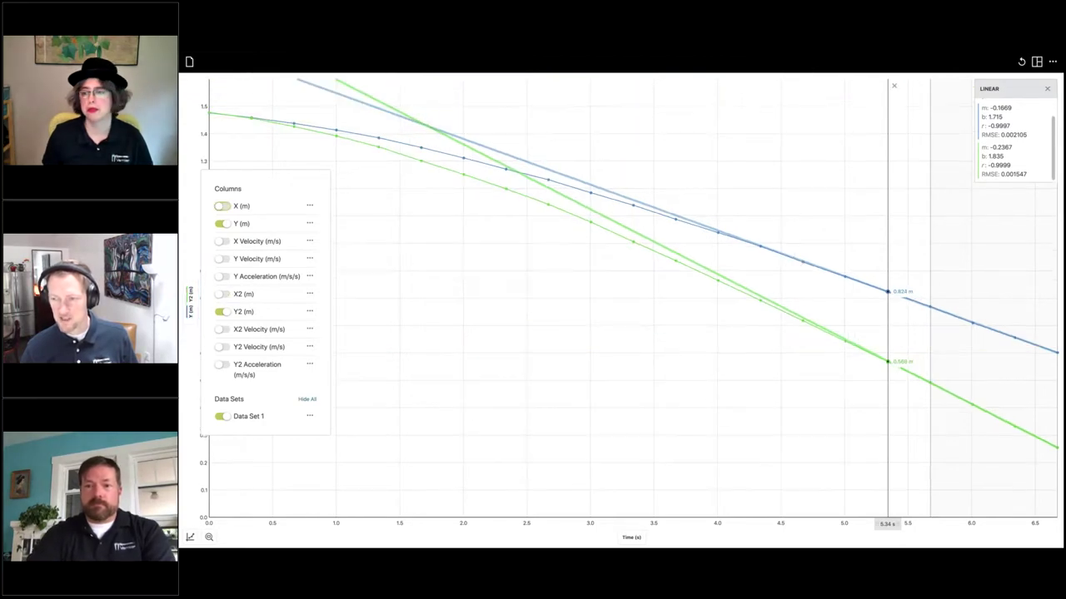
left_click(222, 259)
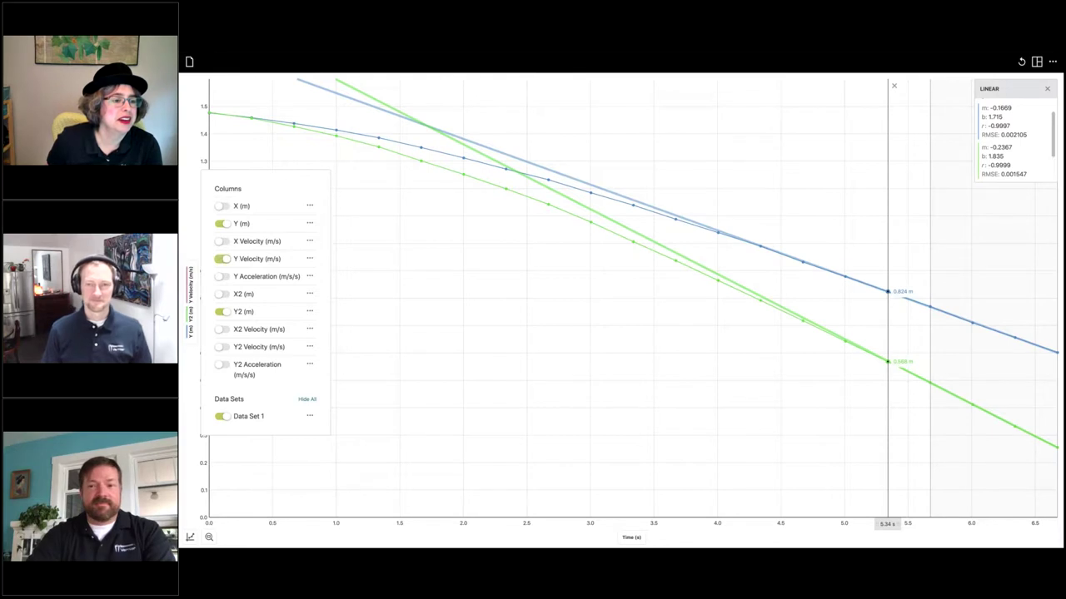
left_click(222, 347)
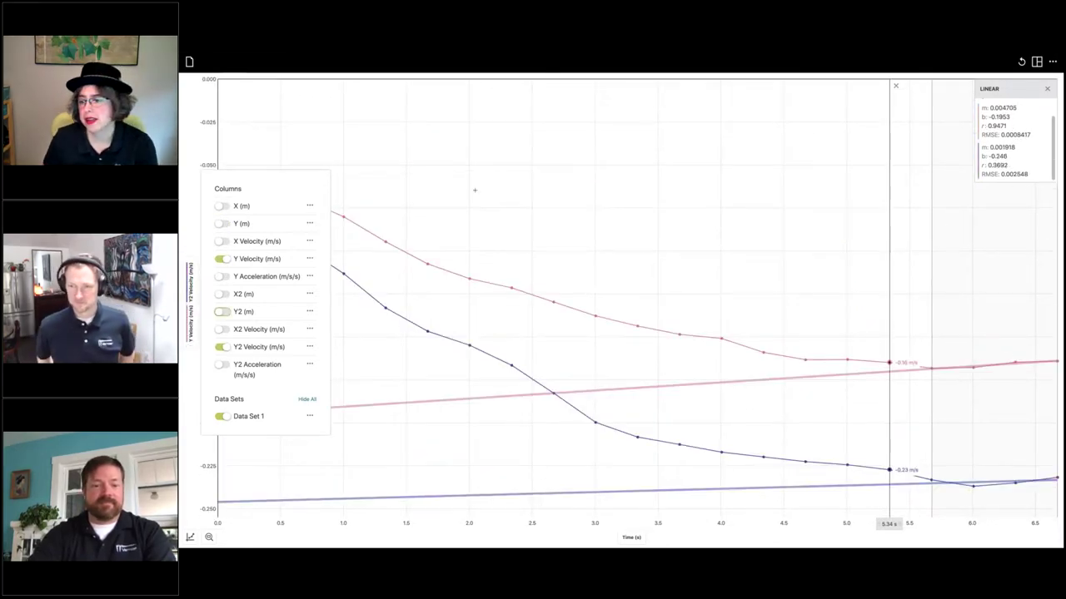
left_click(613, 281)
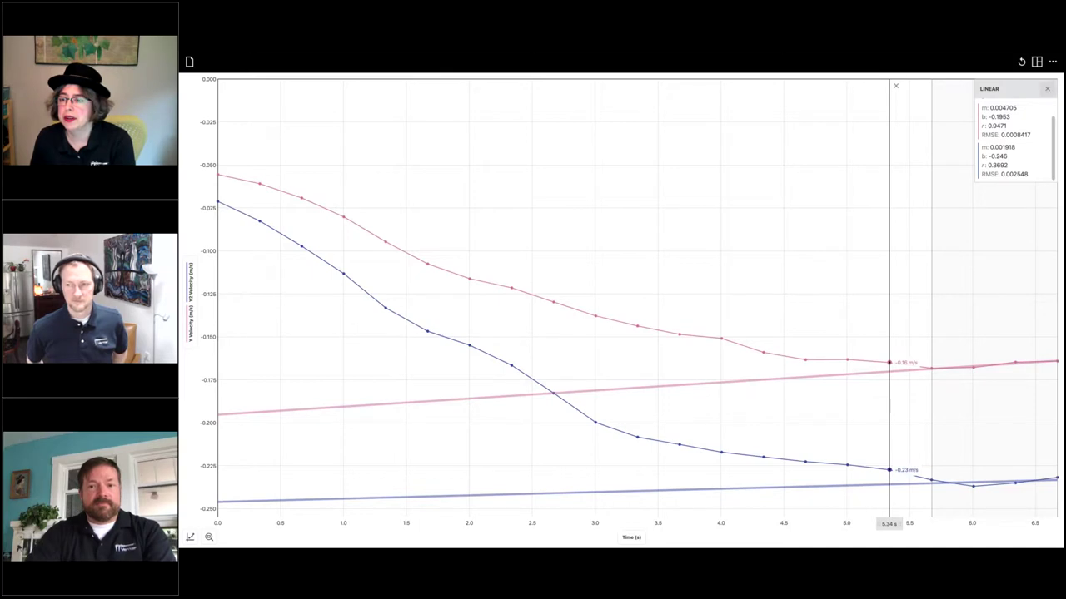
Step: Close the LINEAR fit panel so only the two velocity curves remain
left_click(929, 321)
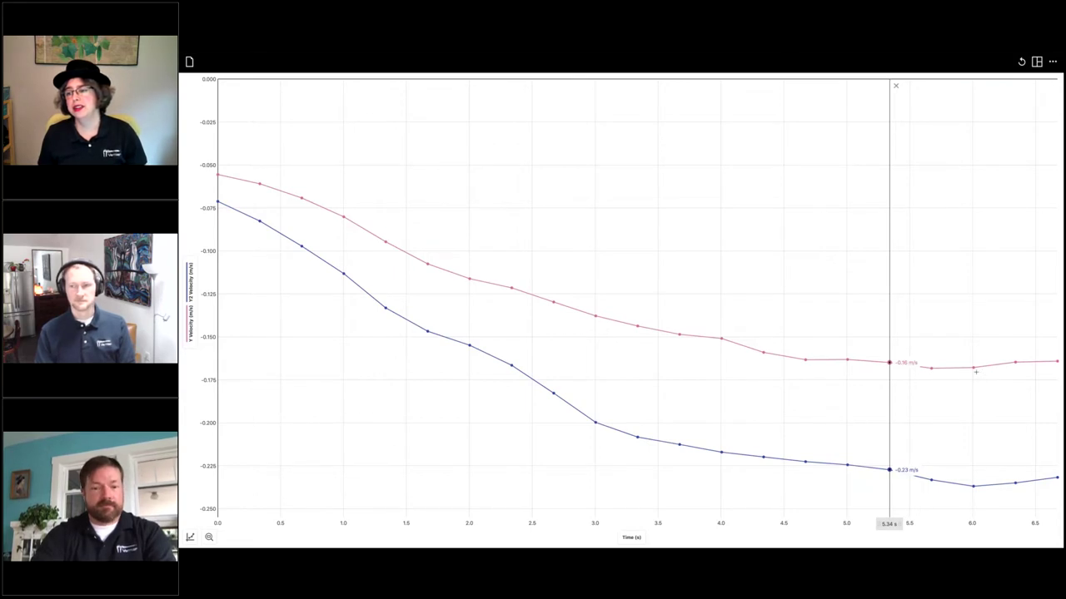
Step: Select the region from 5.87 s to 6.01 s on the velocity graph
left_click_drag(976, 372, 929, 374)
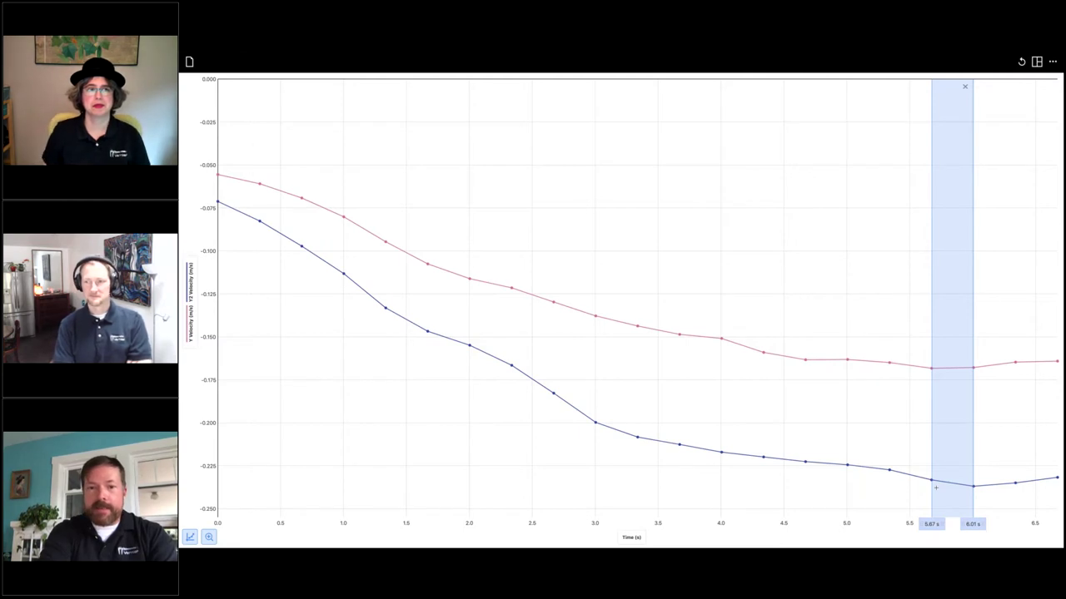
mouse_move(338, 53)
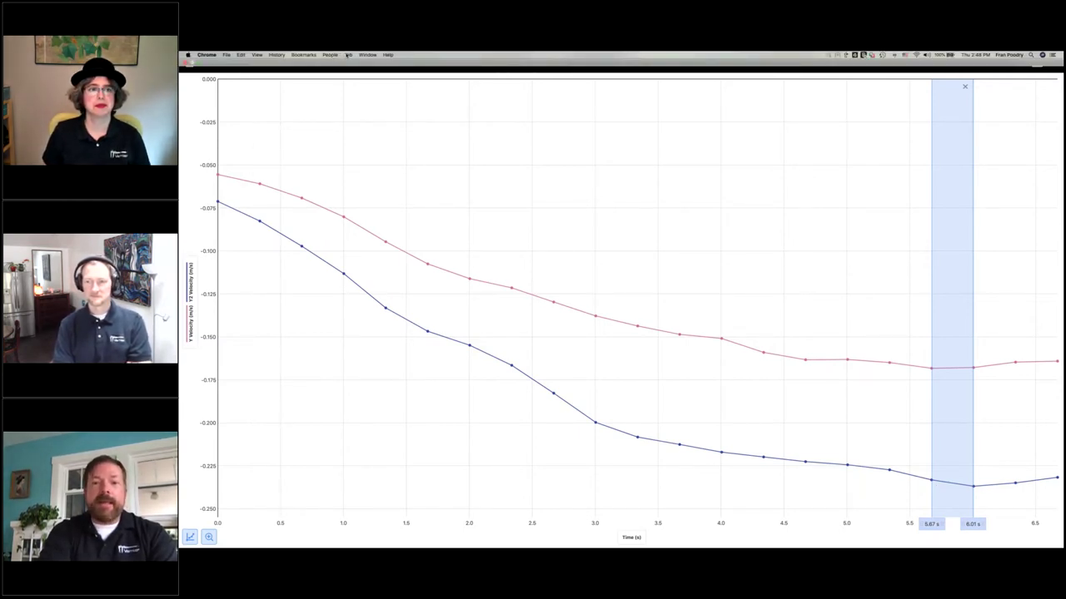
Step: Switch to the webinar deck in Google Slides and present slide 10, Thank You!, full screen
left_click(347, 55)
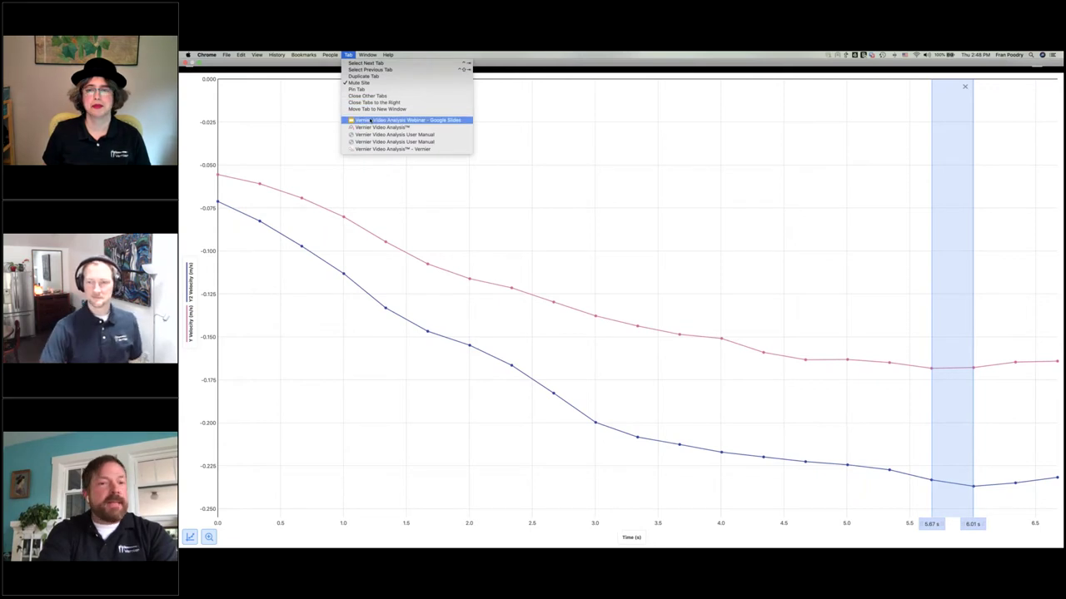
left_click(371, 121)
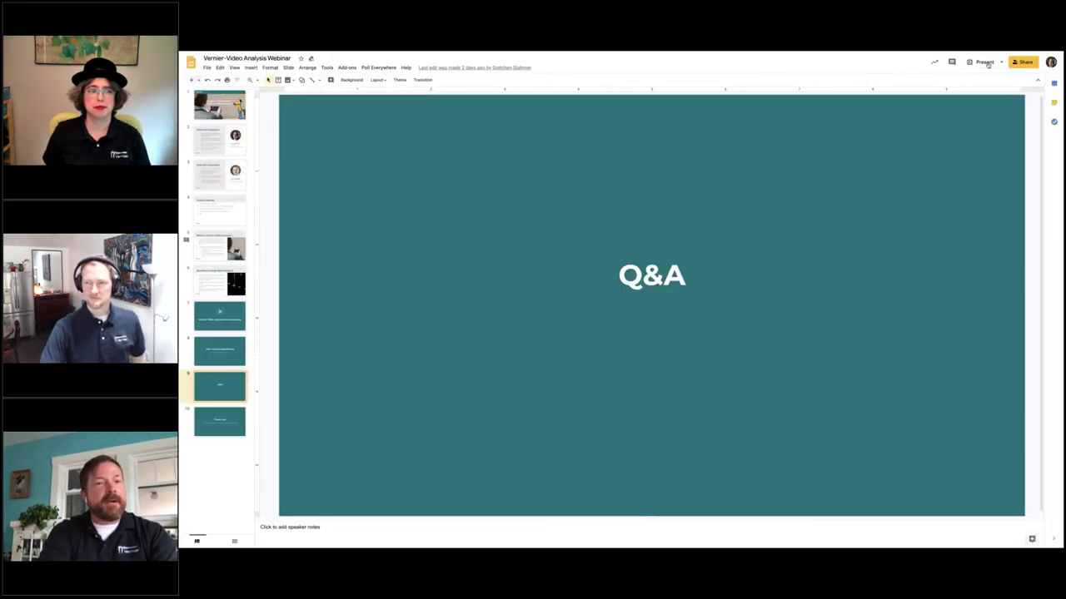
left_click(223, 423)
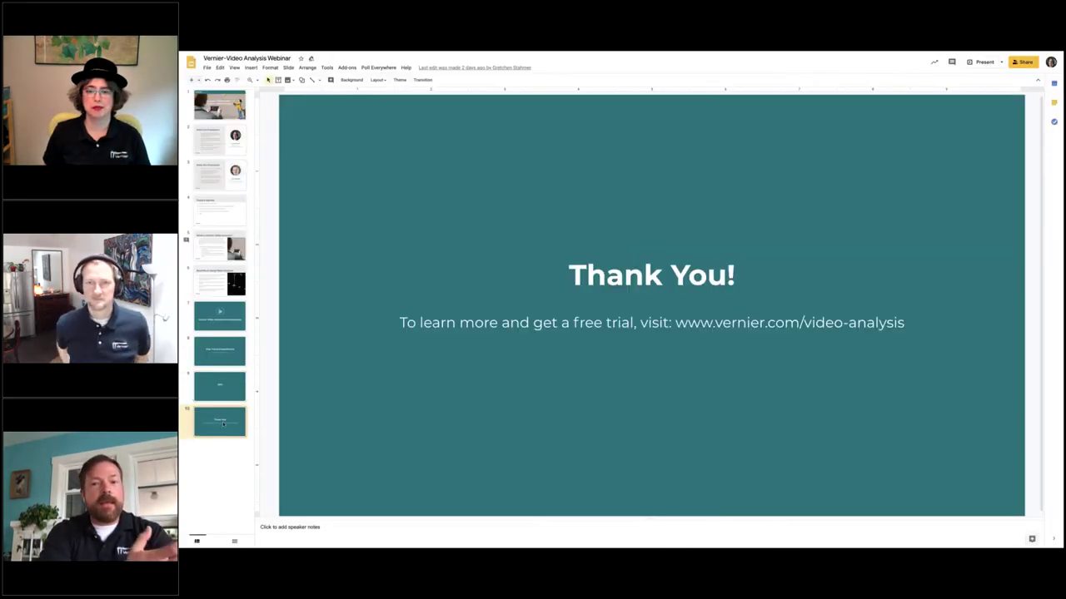
left_click(982, 64)
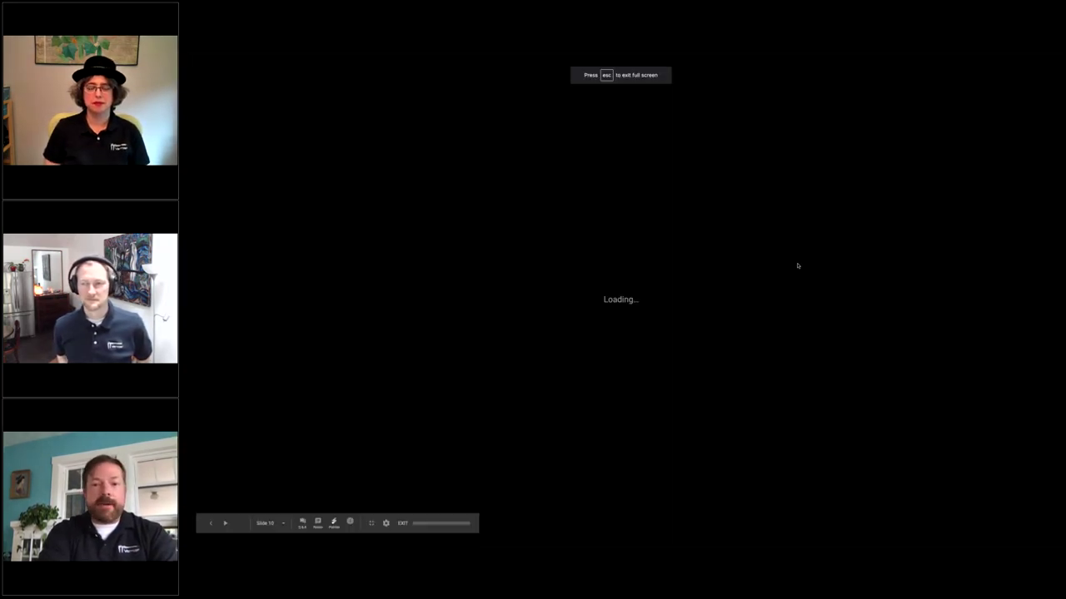